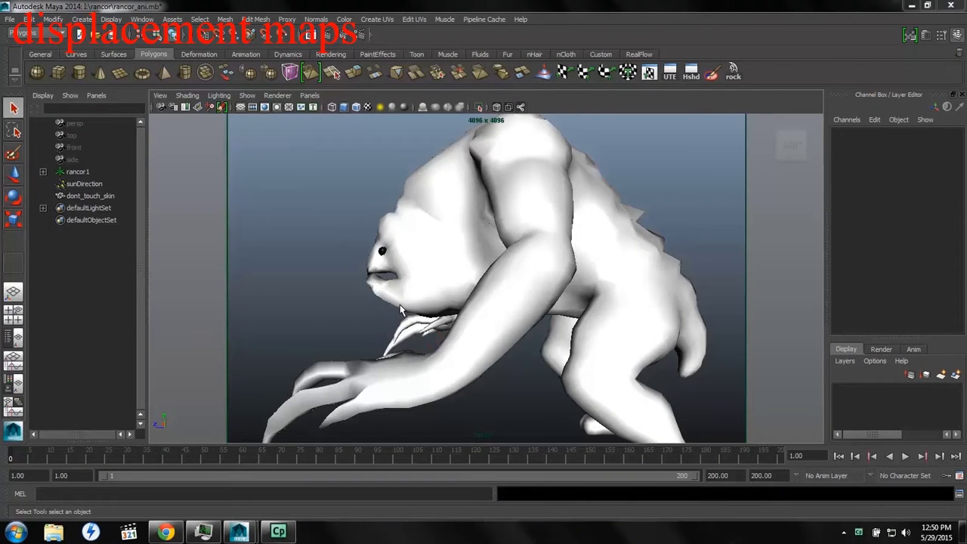
Select the creature's skin mesh and toggle its smooth mesh preview on and off, leaving the smoothed display on.
{"action": "left_click", "coordinate": [398, 306]}
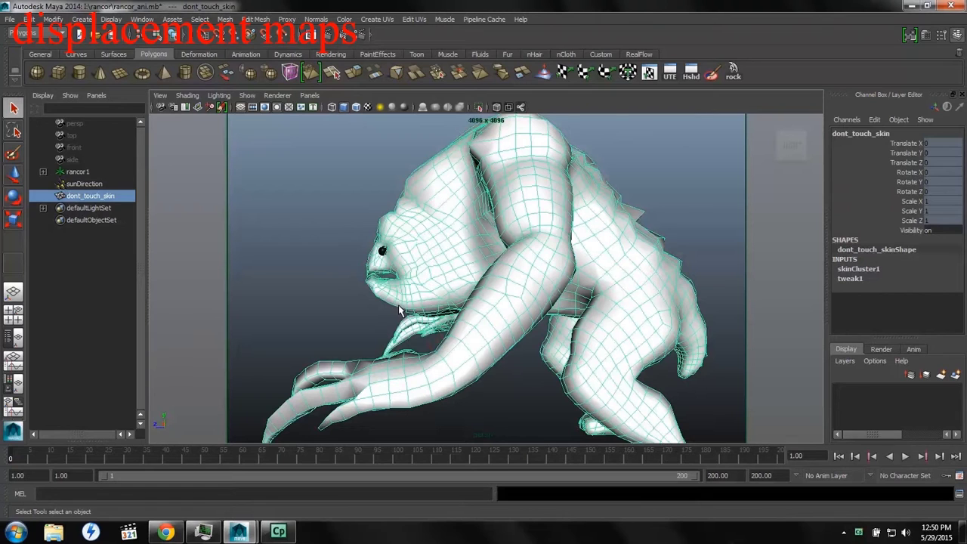
{"action": "key", "text": "3"}
{"action": "key", "text": "1"}
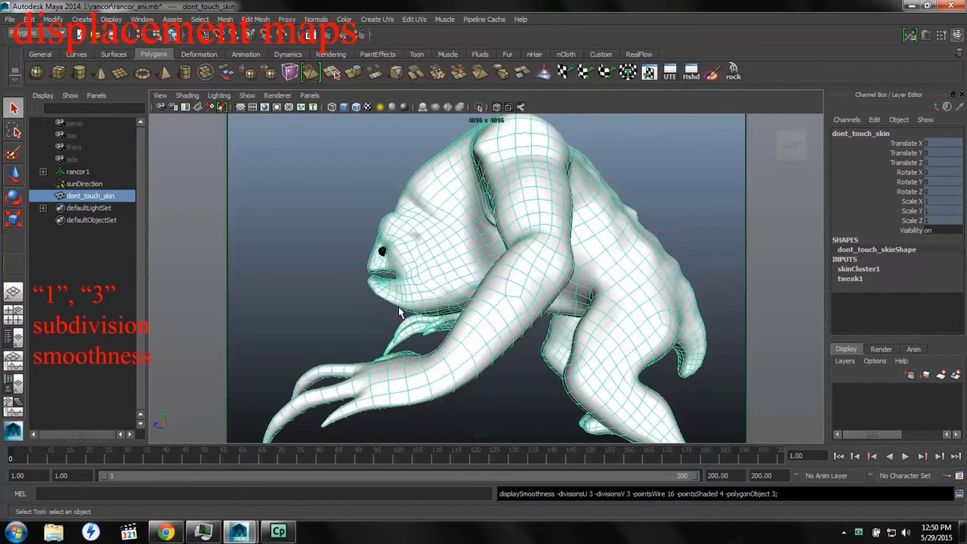
{"action": "key", "text": "3"}
{"action": "key", "text": "1"}
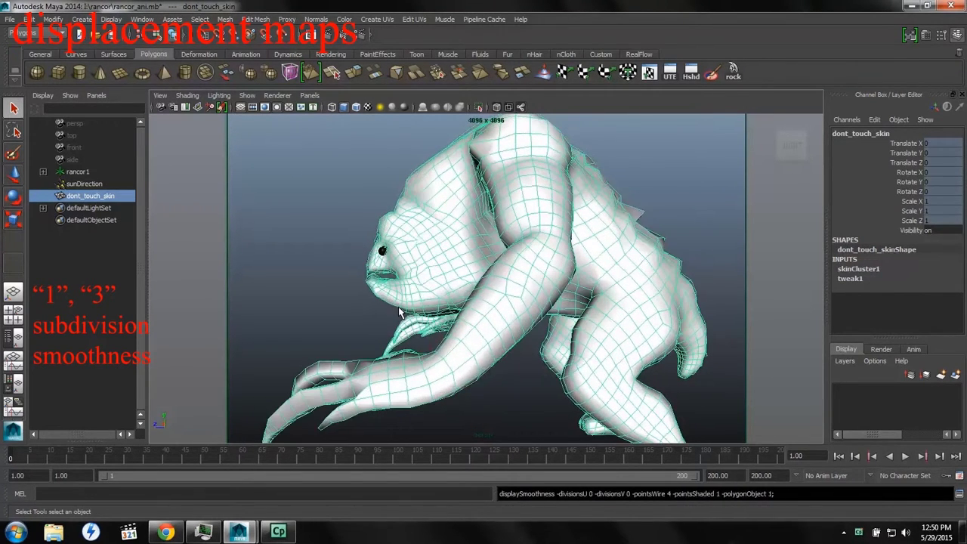
{"action": "key", "text": "3"}
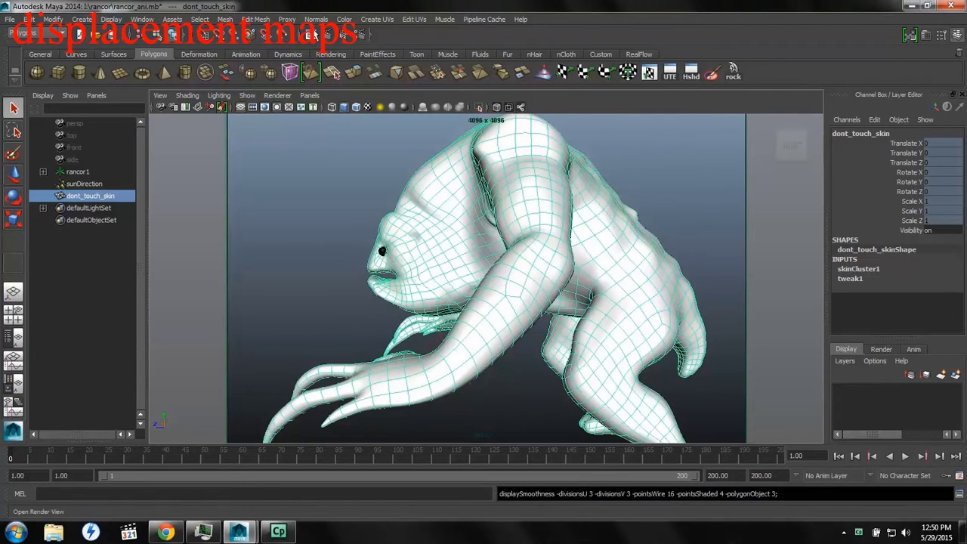
Render the creature with mental ray and examine the displaced skin on the arm, face and mouth in close-up.
{"action": "left_click", "coordinate": [311, 35]}
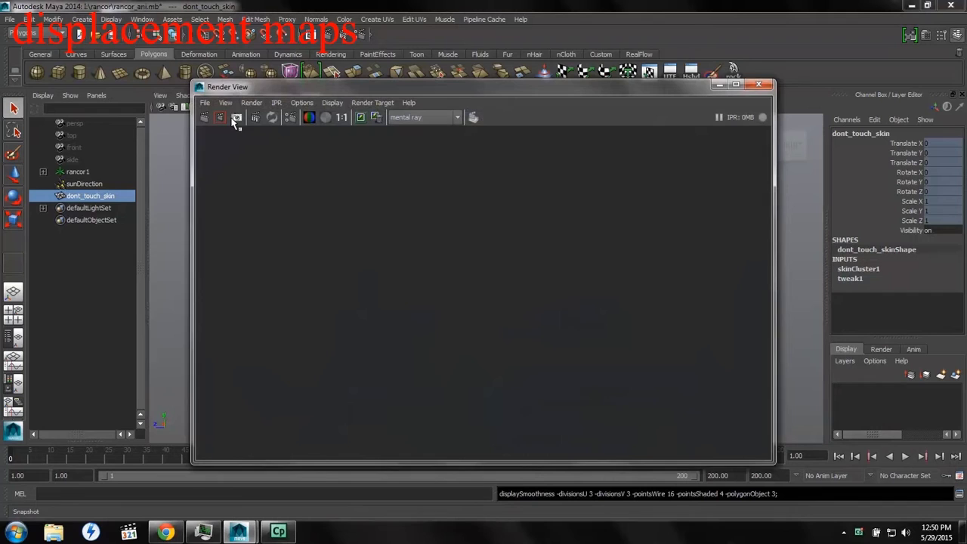
{"action": "left_click", "coordinate": [204, 119]}
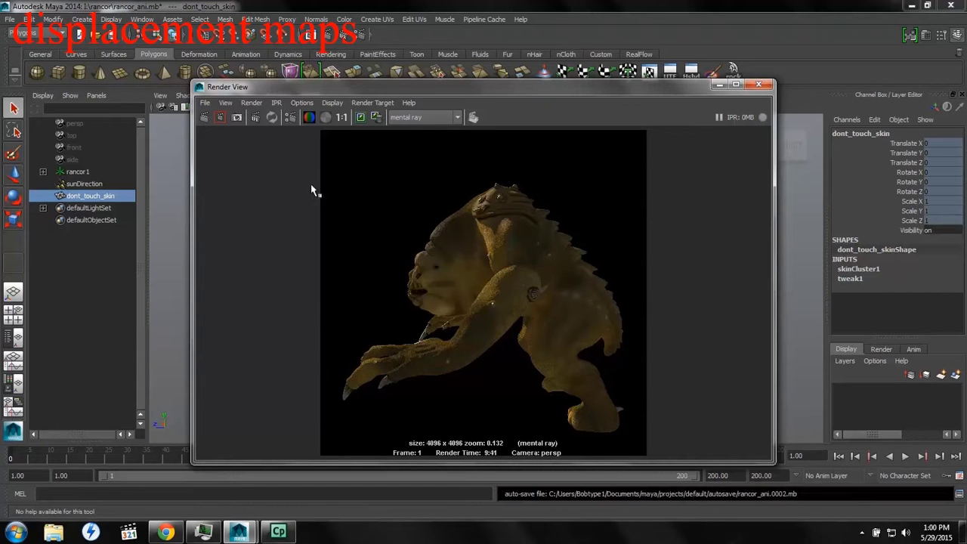
{"action": "scroll", "coordinate": [451, 257], "scroll_direction": "up", "scroll_amount": 6}
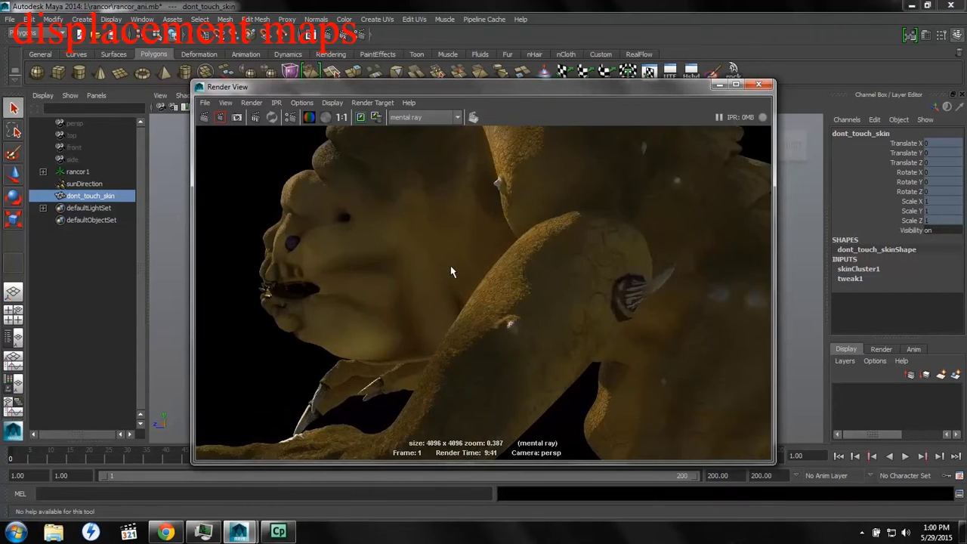
{"action": "scroll", "coordinate": [452, 268], "scroll_direction": "up", "scroll_amount": 3}
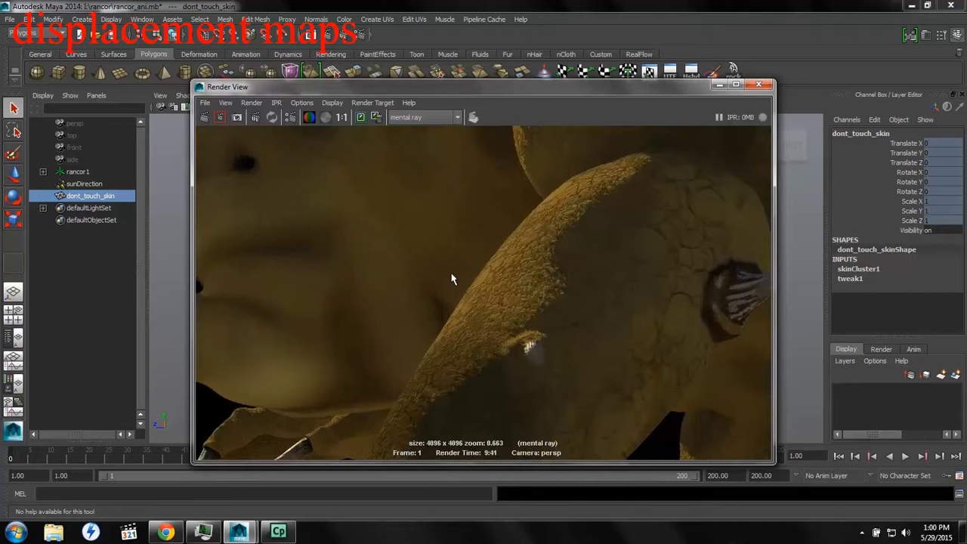
{"action": "scroll", "coordinate": [571, 299], "scroll_direction": "up", "scroll_amount": 4}
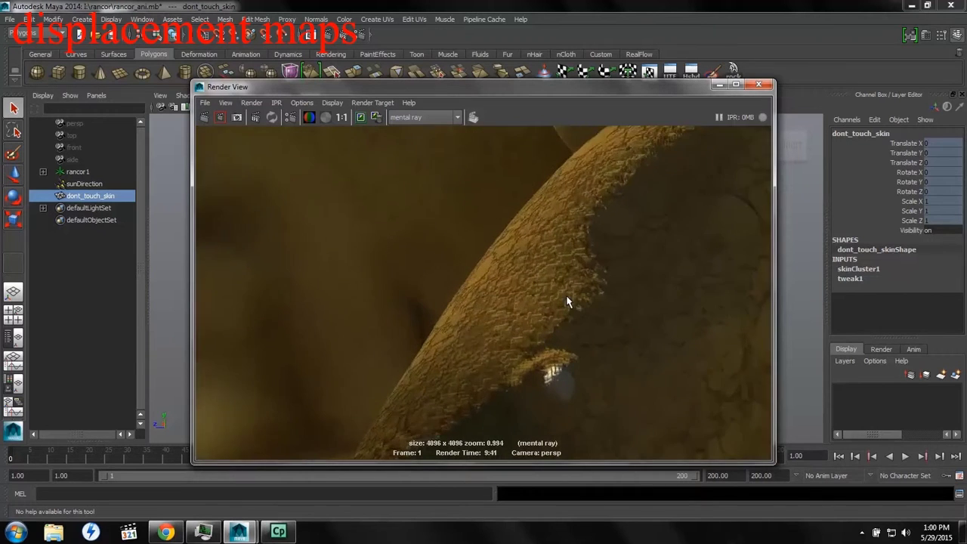
{"action": "middle_click_drag", "start_coordinate": [448, 224], "coordinate": [627, 370], "text": "alt"}
{"action": "middle_click_drag", "start_coordinate": [451, 255], "coordinate": [697, 326], "text": "alt"}
{"action": "mouse_move", "coordinate": [457, 273]}
{"action": "middle_mouse_down", "text": "alt"}
{"action": "mouse_move", "coordinate": [510, 327]}
{"action": "mouse_move", "coordinate": [510, 345]}
{"action": "mouse_move", "coordinate": [494, 144]}
{"action": "mouse_move", "coordinate": [509, 209]}
{"action": "middle_mouse_up", "text": "alt"}
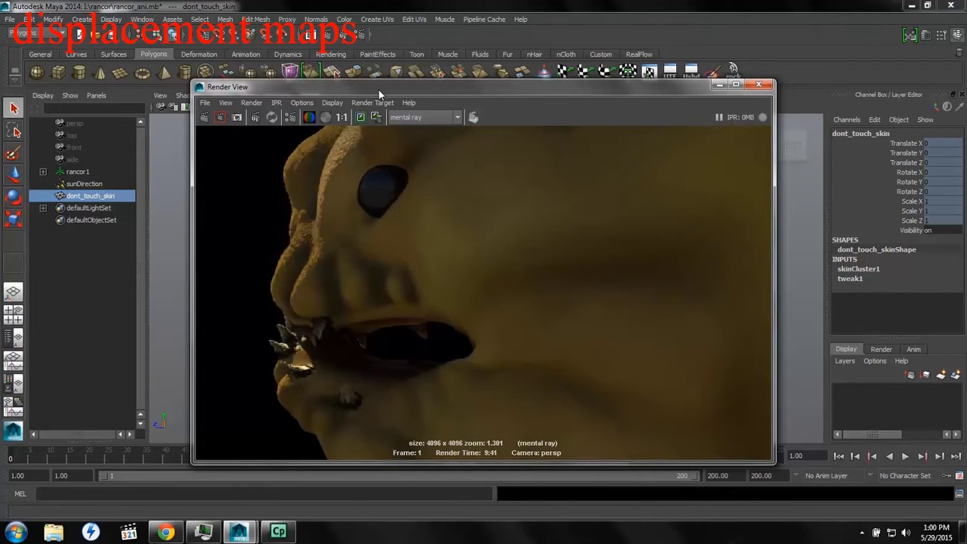
{"action": "left_click_drag", "start_coordinate": [379, 90], "coordinate": [3, 87]}
{"action": "scroll", "coordinate": [118, 219], "scroll_direction": "down", "scroll_amount": 10}
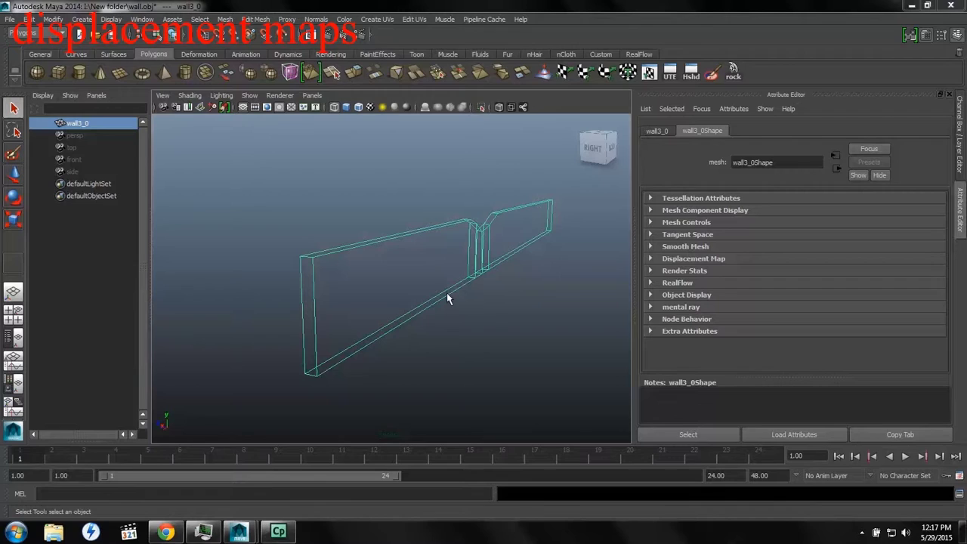
Assign a new Lambert material to the wall3_0 mesh.
{"action": "right_click", "coordinate": [413, 232]}
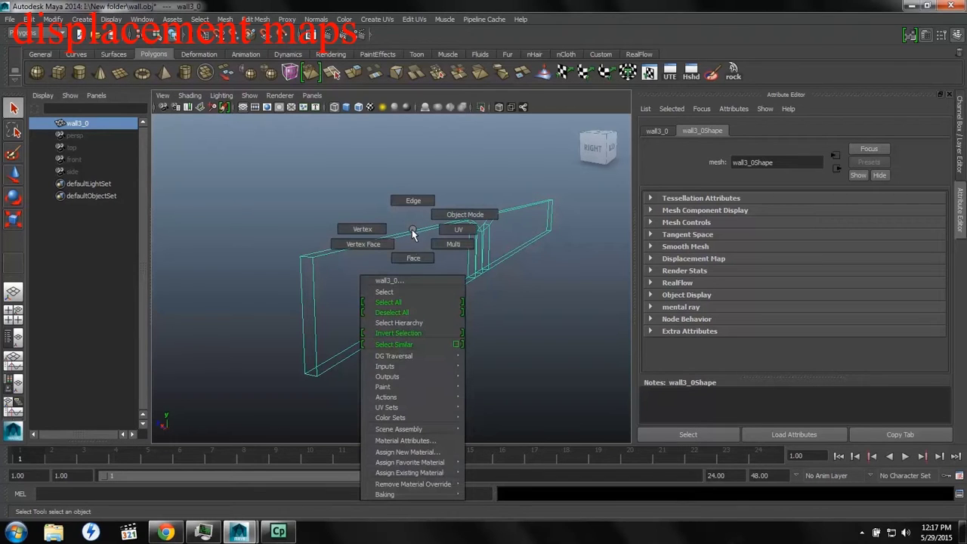
{"action": "left_click", "coordinate": [423, 451]}
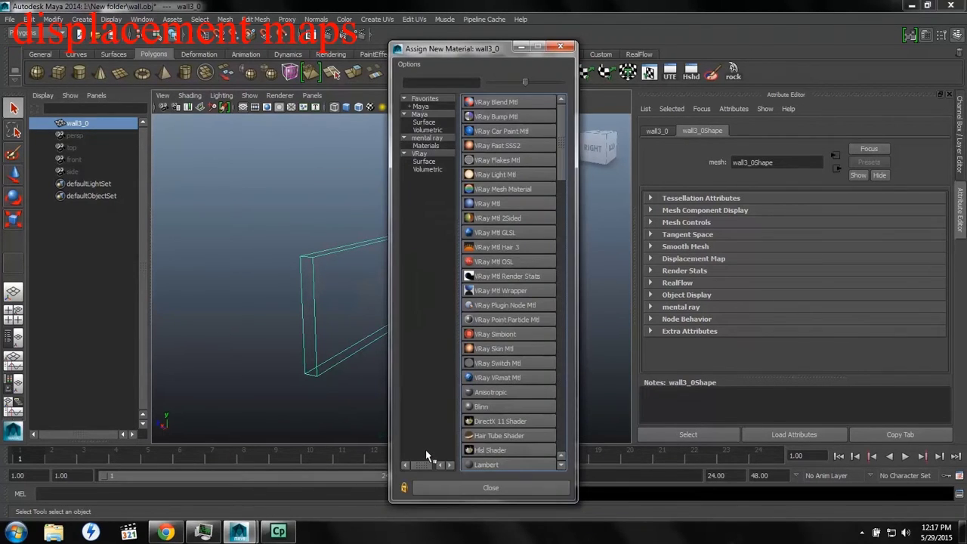
{"action": "left_click", "coordinate": [501, 464]}
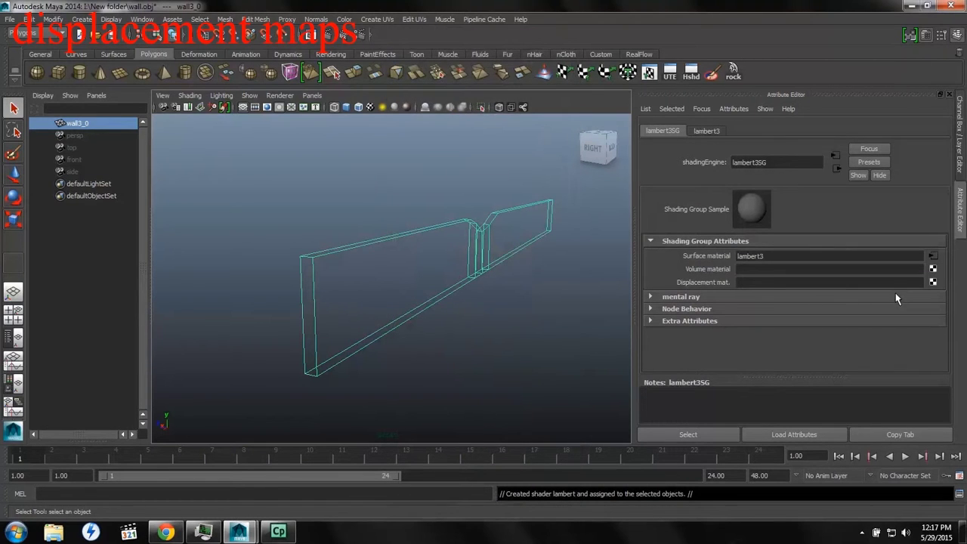
Add a file texture as the shading group's displacement material and another file texture to the displacement shader's Vector Displacement.
{"action": "left_click", "coordinate": [934, 283]}
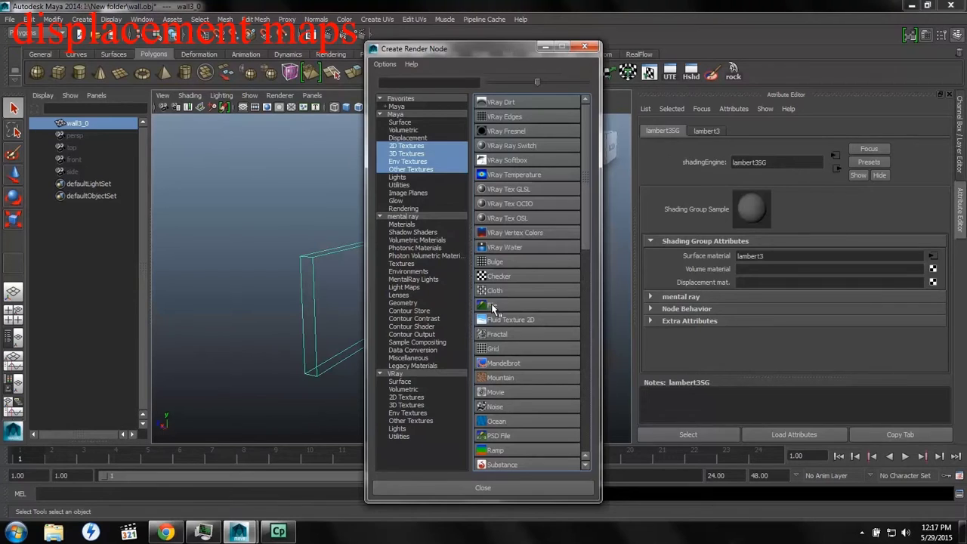
{"action": "left_click", "coordinate": [493, 310]}
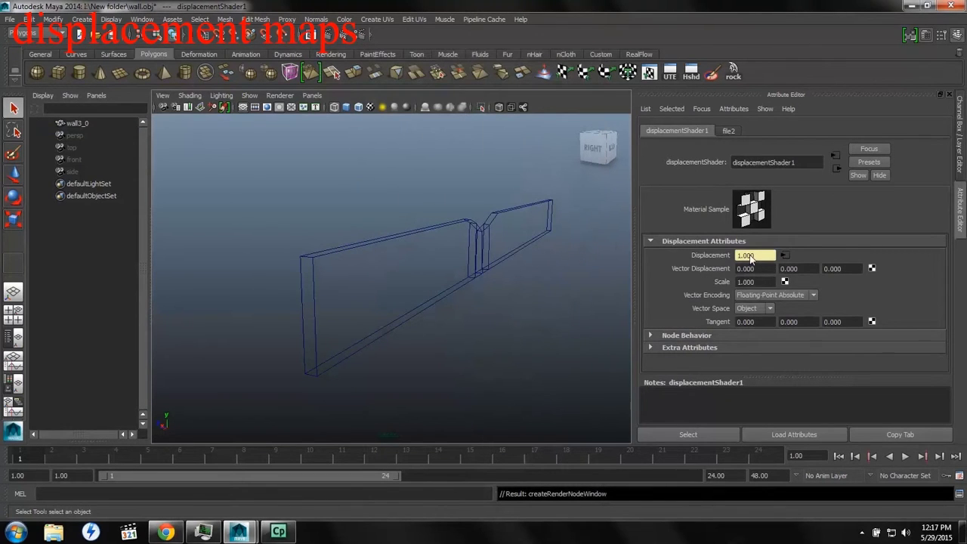
{"action": "left_click", "coordinate": [872, 269]}
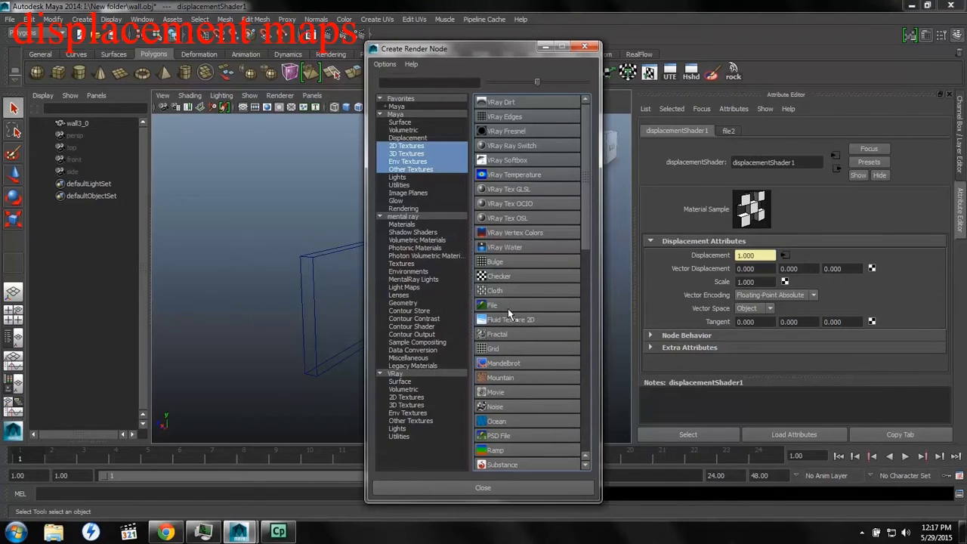
{"action": "left_click", "coordinate": [499, 306]}
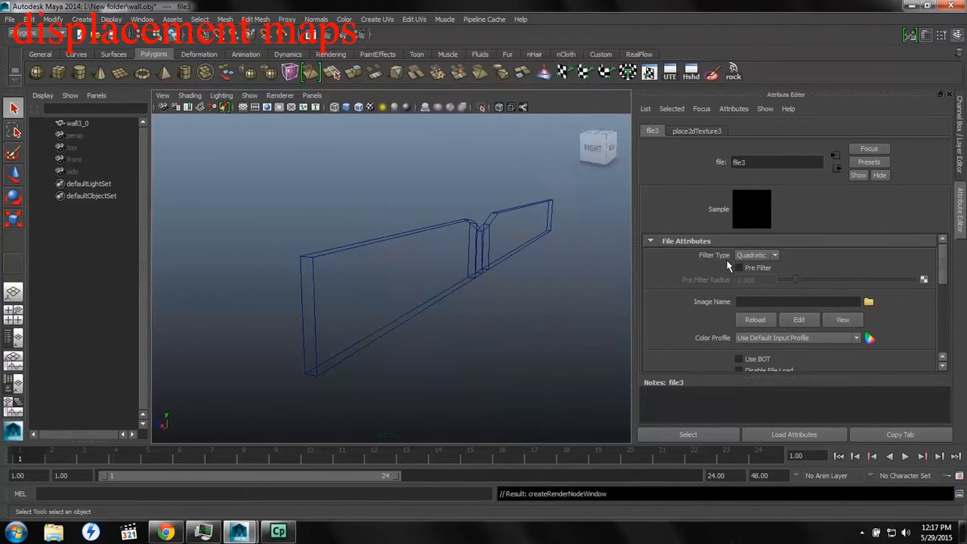
Set the vector displacement texture's Filter Type to Off and enable Alpha Is Luminance in its color balance.
{"action": "left_click", "coordinate": [774, 256]}
{"action": "left_click", "coordinate": [758, 267]}
{"action": "scroll", "coordinate": [840, 315], "scroll_direction": "down", "scroll_amount": 3}
{"action": "scroll", "coordinate": [739, 348], "scroll_direction": "down", "scroll_amount": 1}
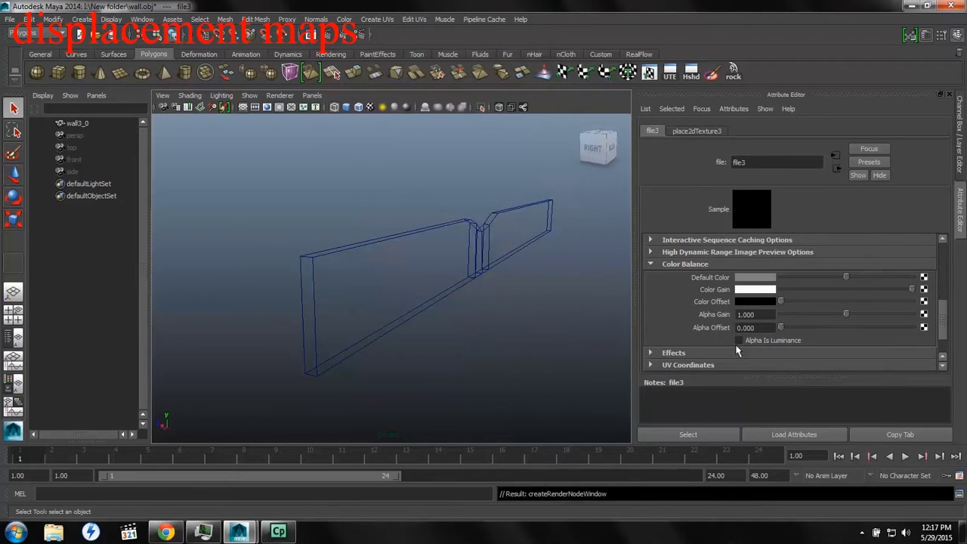
{"action": "scroll", "coordinate": [775, 291], "scroll_direction": "up", "scroll_amount": 5}
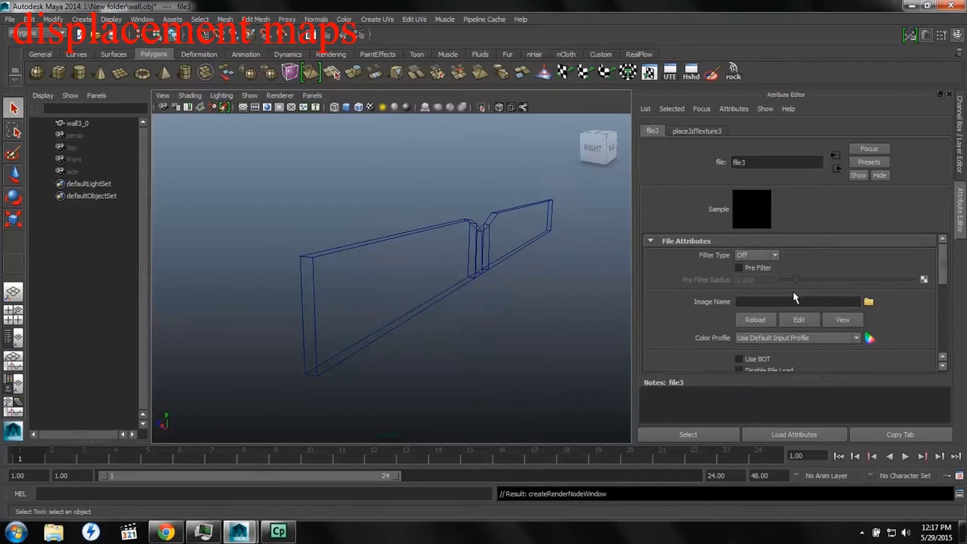
Load poly wall displace.exr from I:\New folder as the file texture's image.
{"action": "left_click", "coordinate": [869, 302]}
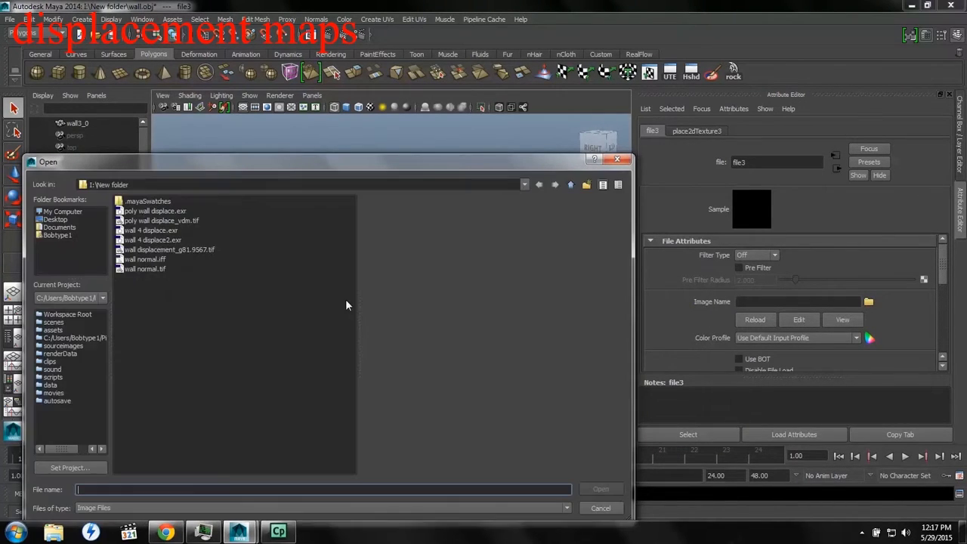
{"action": "left_click", "coordinate": [148, 211]}
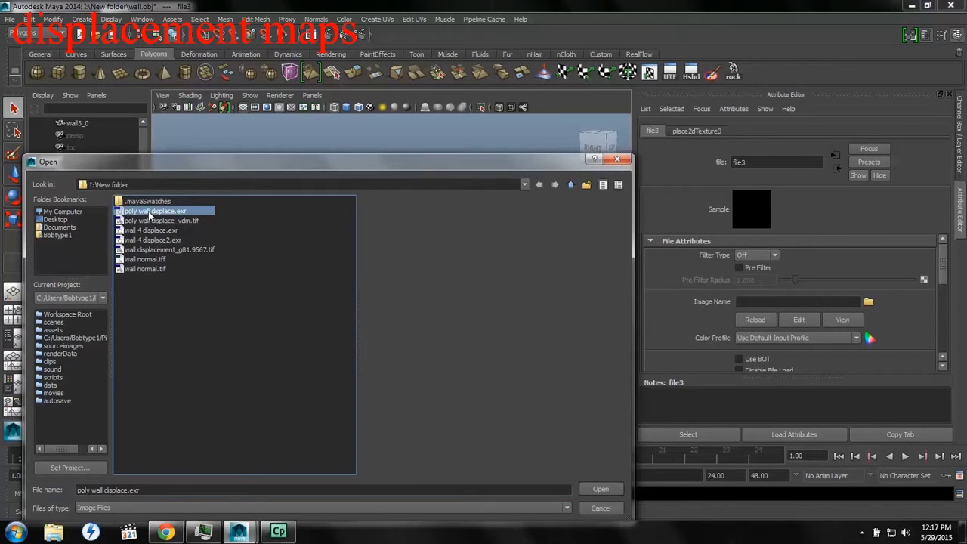
{"action": "left_click", "coordinate": [601, 489]}
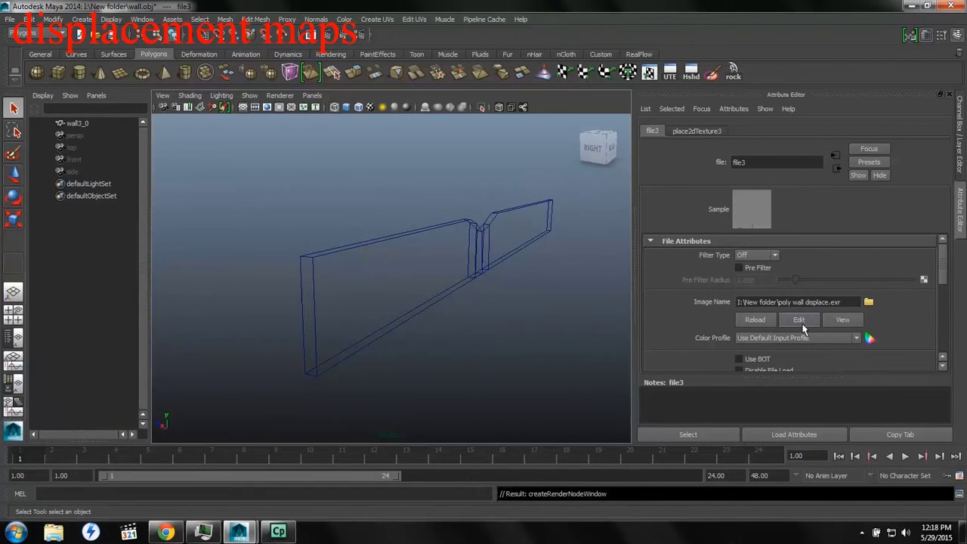
Set the file texture's Alpha Offset to 0.5.
{"action": "scroll", "coordinate": [803, 329], "scroll_direction": "down", "scroll_amount": 5}
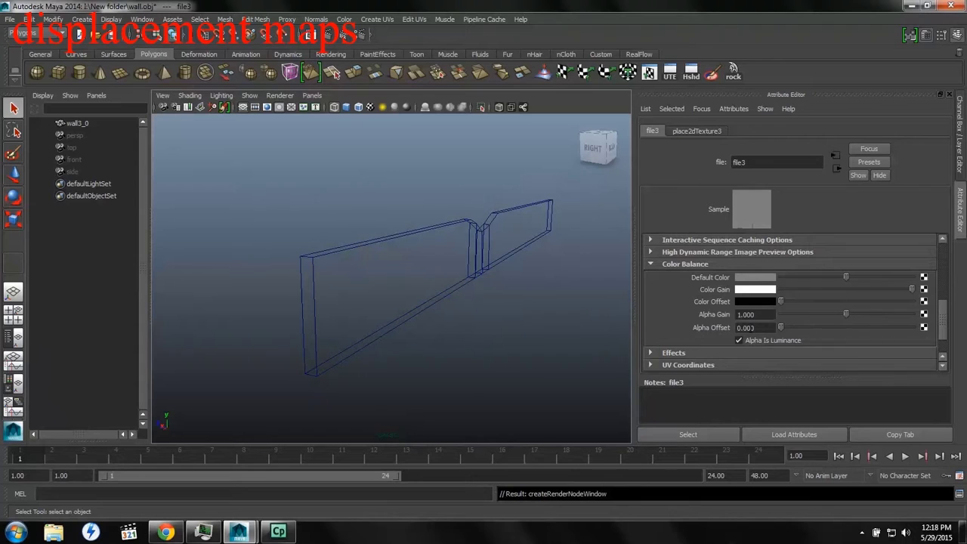
{"action": "left_click", "coordinate": [747, 327]}
{"action": "type", "text": ".5"}
{"action": "key", "text": "Return"}
Select the wall and create a displacement approximation node for it in the mental ray Approximation Editor.
{"action": "left_click", "coordinate": [326, 281]}
{"action": "left_click", "coordinate": [142, 18]}
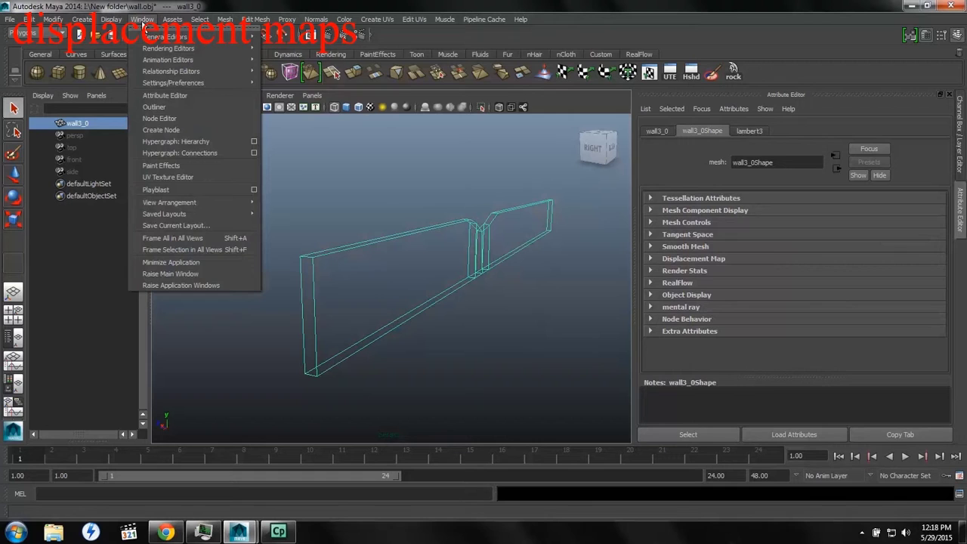
{"action": "mouse_move", "coordinate": [170, 48]}
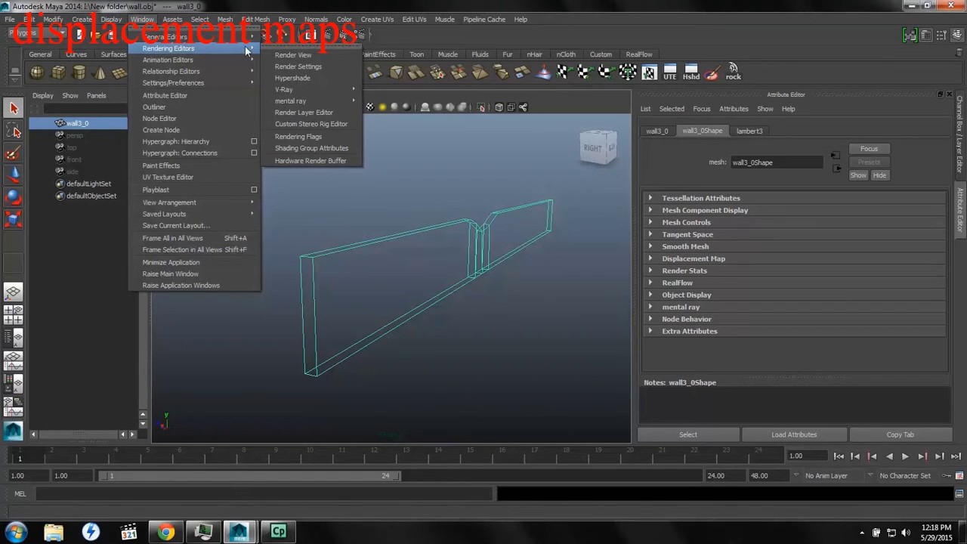
{"action": "mouse_move", "coordinate": [294, 100]}
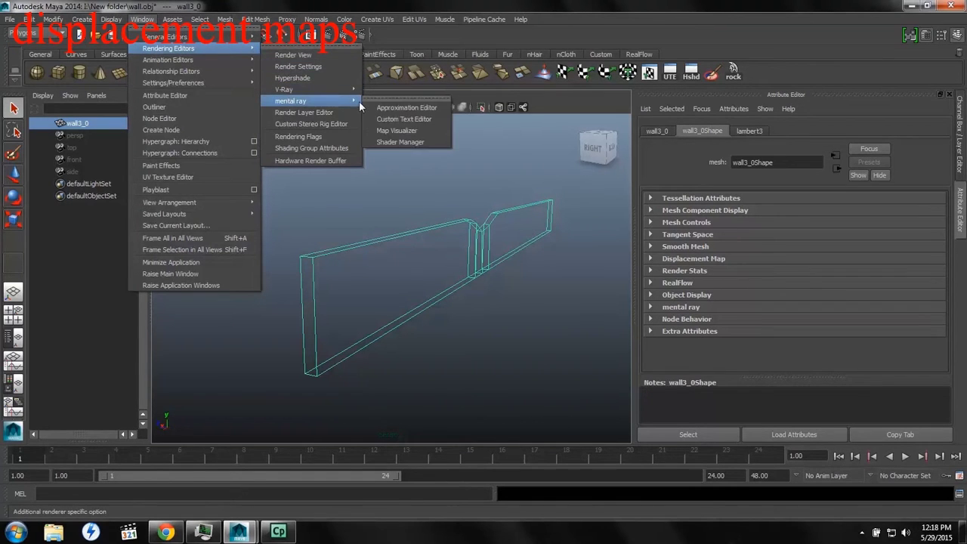
{"action": "left_click", "coordinate": [399, 109]}
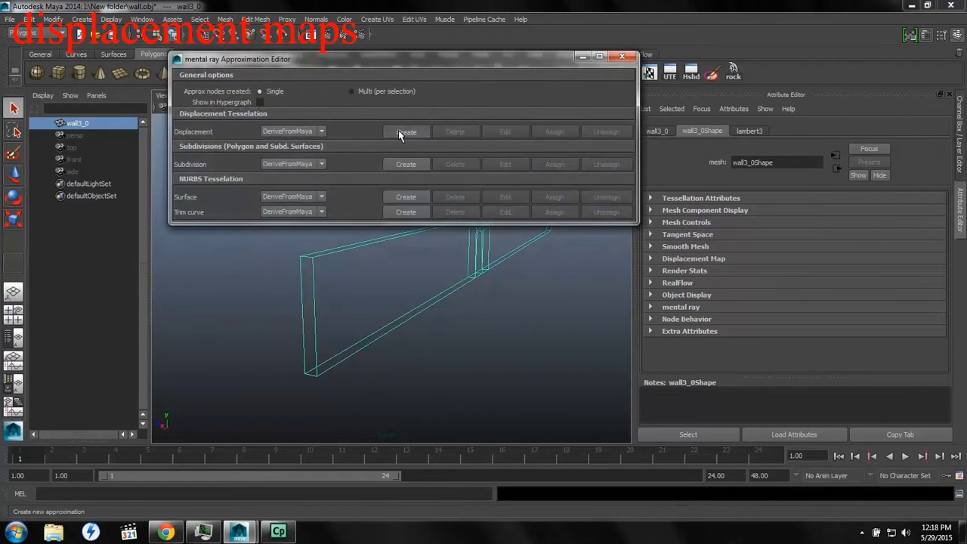
{"action": "left_click", "coordinate": [399, 132]}
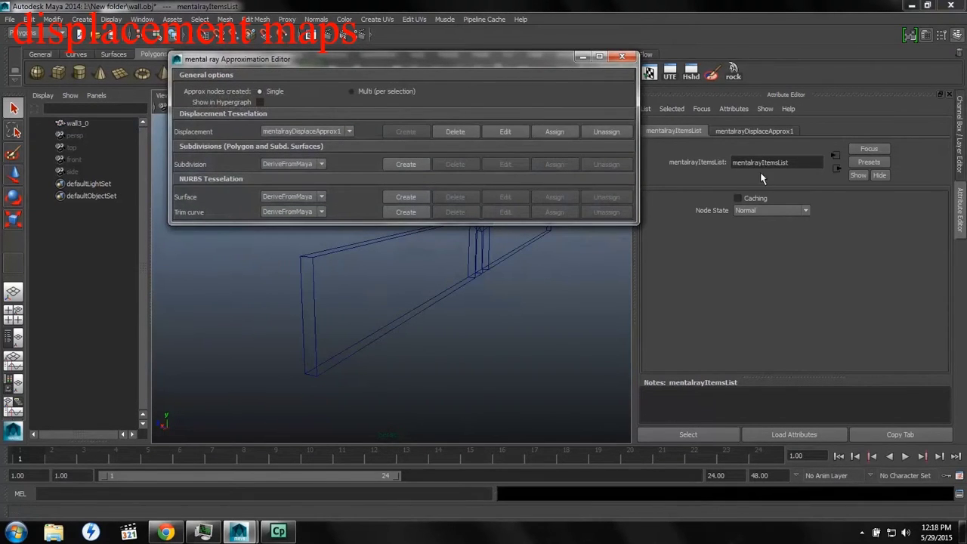
Set the displacement approximation's Approx Method to Spatial and its Approx Style to Fine.
{"action": "left_click", "coordinate": [750, 131]}
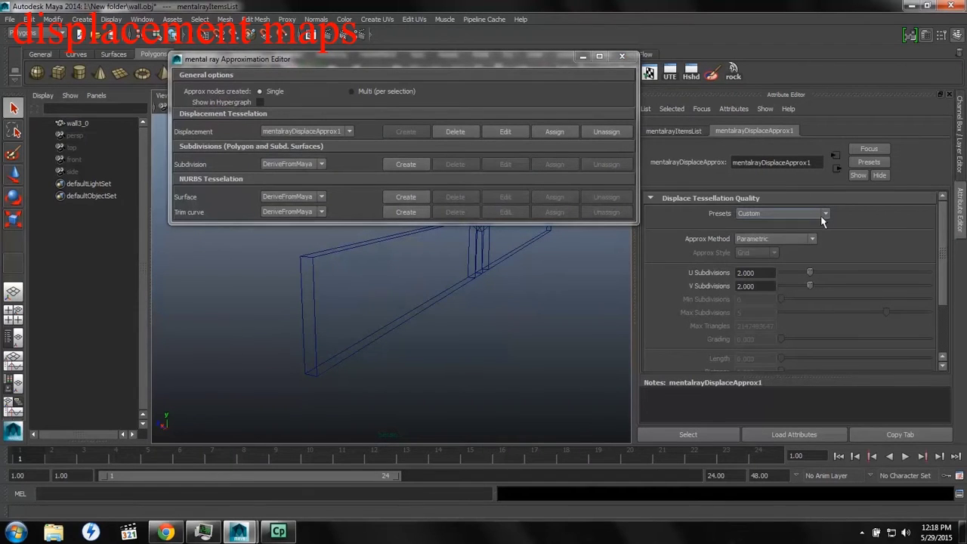
{"action": "left_click", "coordinate": [812, 238]}
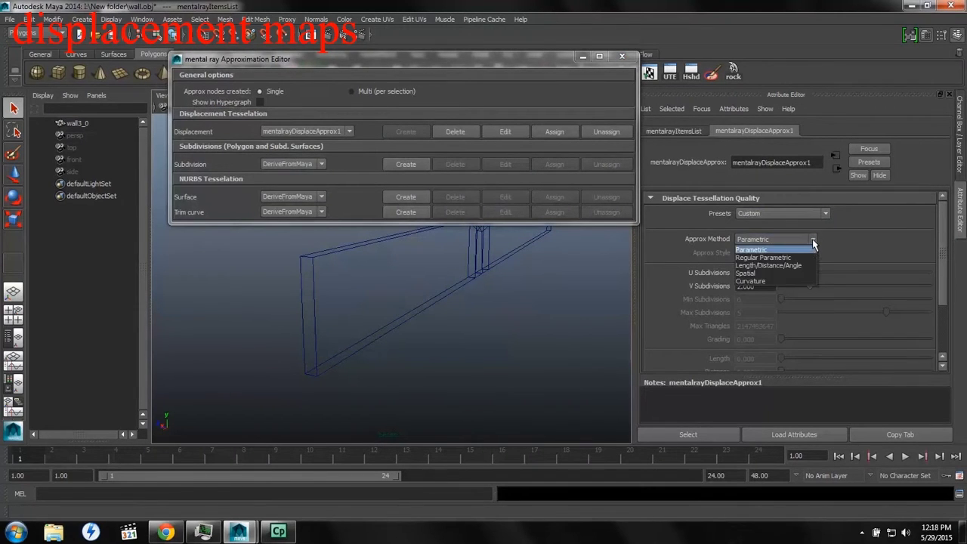
{"action": "left_click", "coordinate": [782, 277]}
{"action": "left_click", "coordinate": [775, 254]}
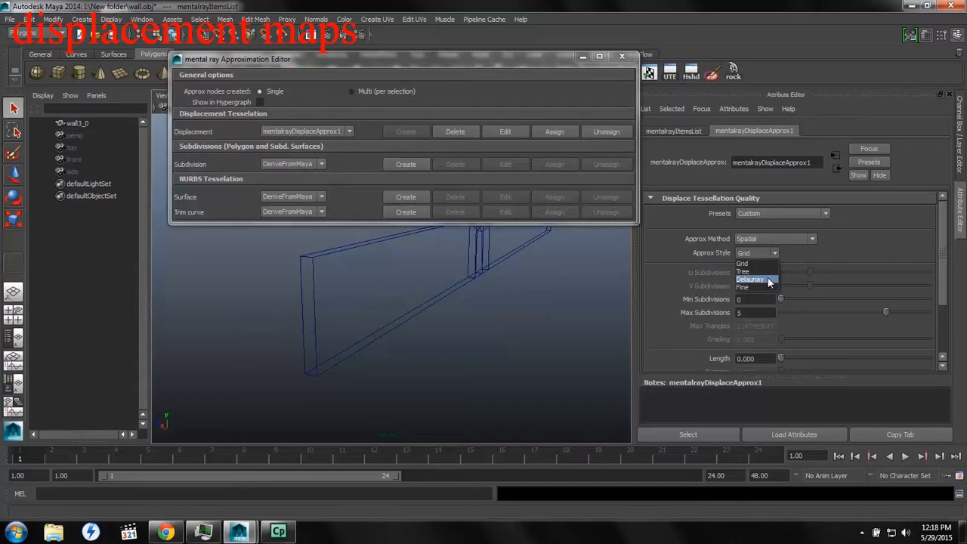
{"action": "left_click", "coordinate": [765, 287]}
{"action": "scroll", "coordinate": [779, 282], "scroll_direction": "down", "scroll_amount": 3}
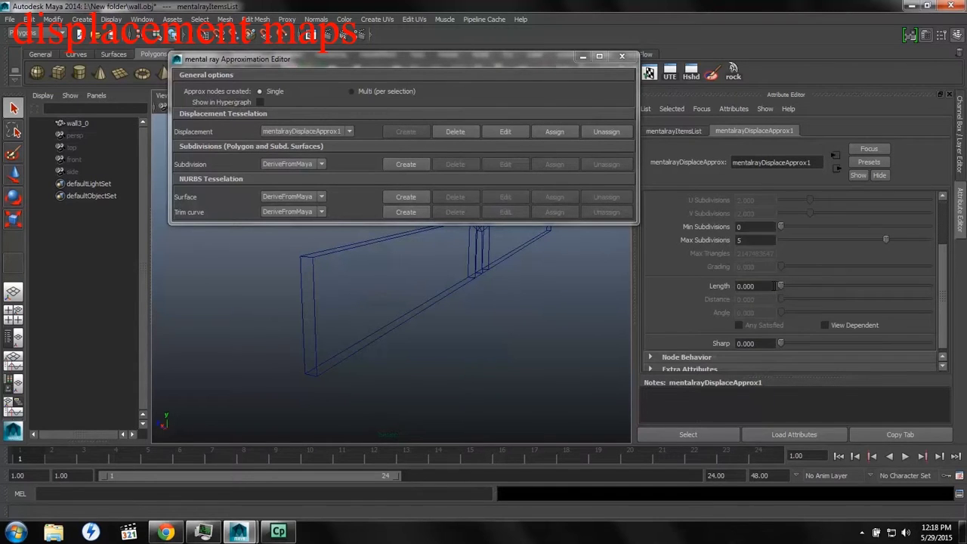
Enable View Dependent and set Length to 0.25 on the displacement approximation, then close the Approximation Editor.
{"action": "left_click", "coordinate": [825, 325]}
{"action": "left_click", "coordinate": [755, 286]}
{"action": "type", "text": ".25"}
{"action": "key", "text": "Return"}
{"action": "left_click", "coordinate": [622, 56]}
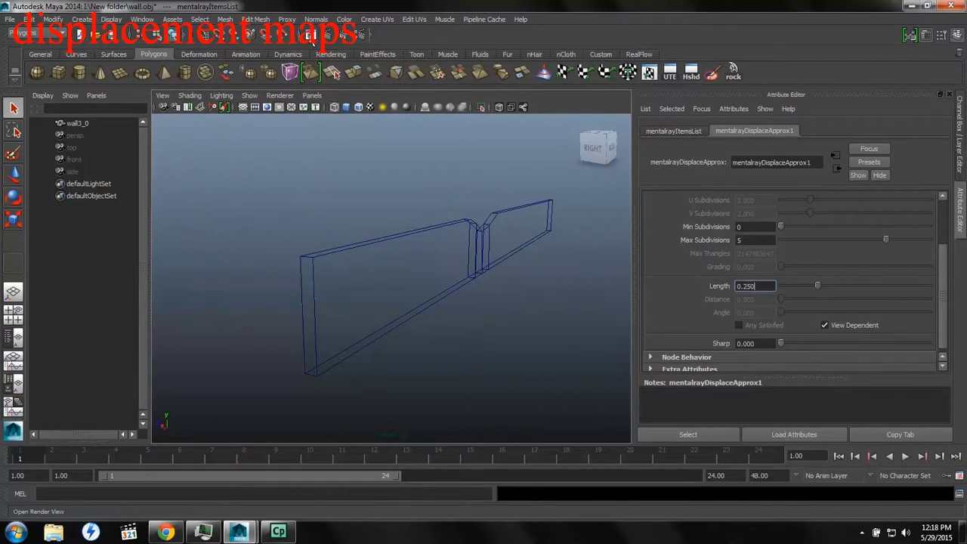
Open the Render View, set the renderer to mental ray, and create a Physical Sun and Sky.
{"action": "left_click", "coordinate": [309, 36]}
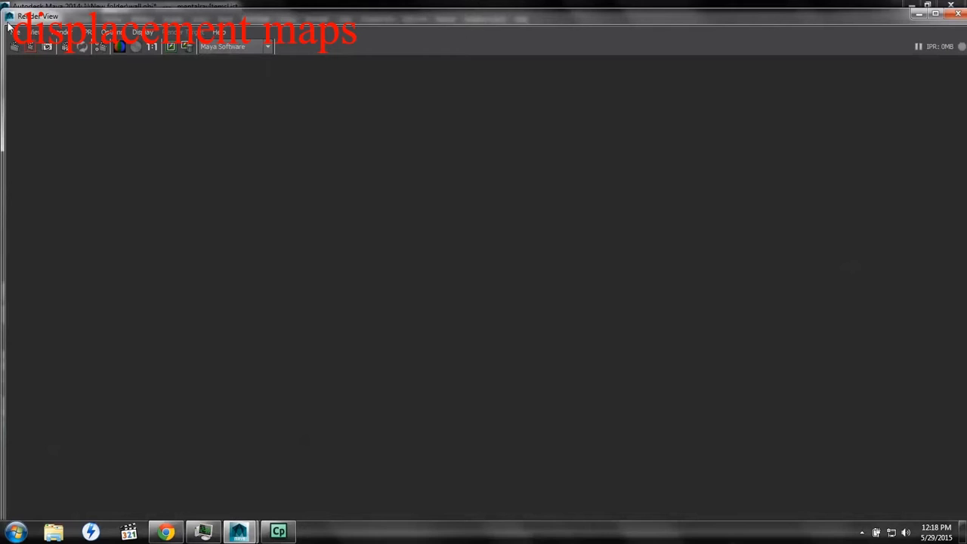
{"action": "left_click_drag", "start_coordinate": [4, 11], "coordinate": [410, 54]}
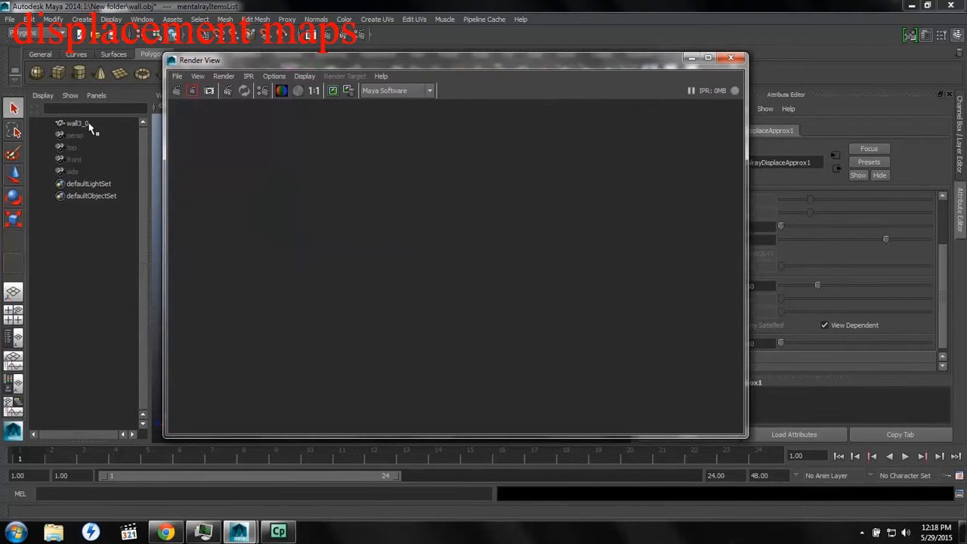
{"action": "left_click", "coordinate": [263, 90]}
{"action": "left_click", "coordinate": [770, 119]}
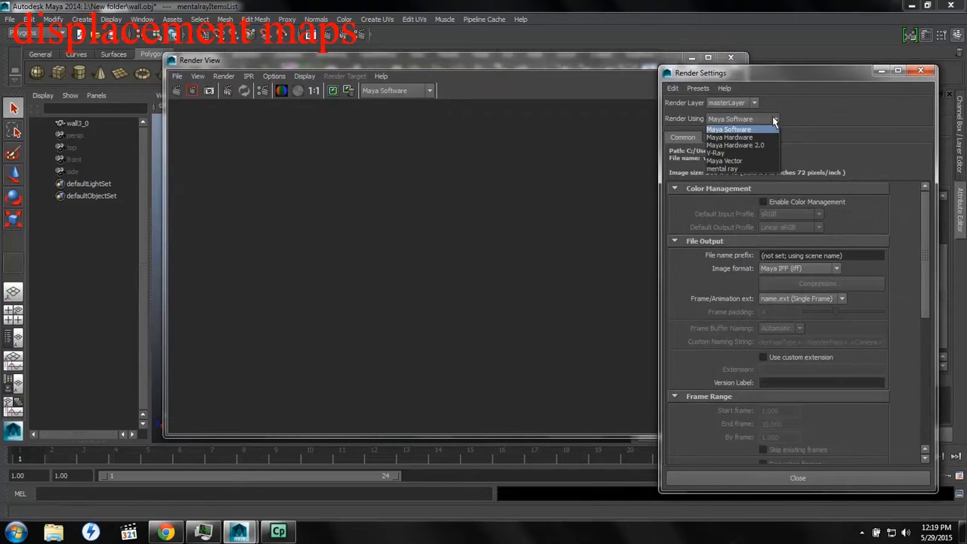
{"action": "left_click", "coordinate": [744, 170]}
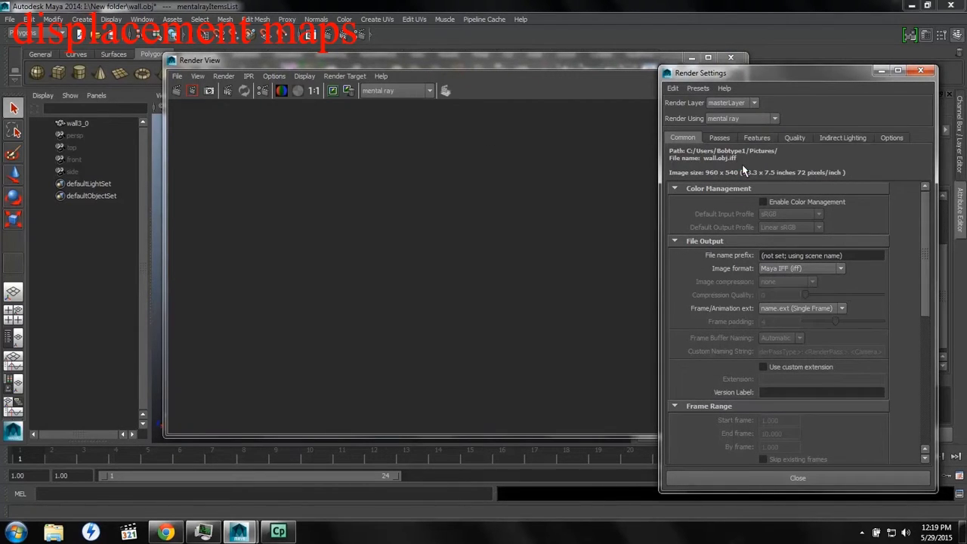
{"action": "left_click", "coordinate": [829, 142]}
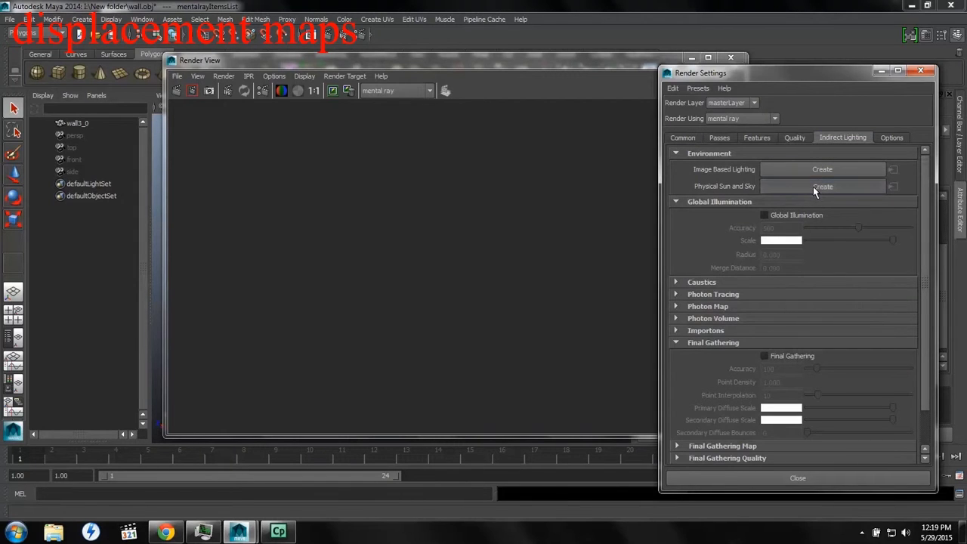
{"action": "left_click", "coordinate": [813, 185]}
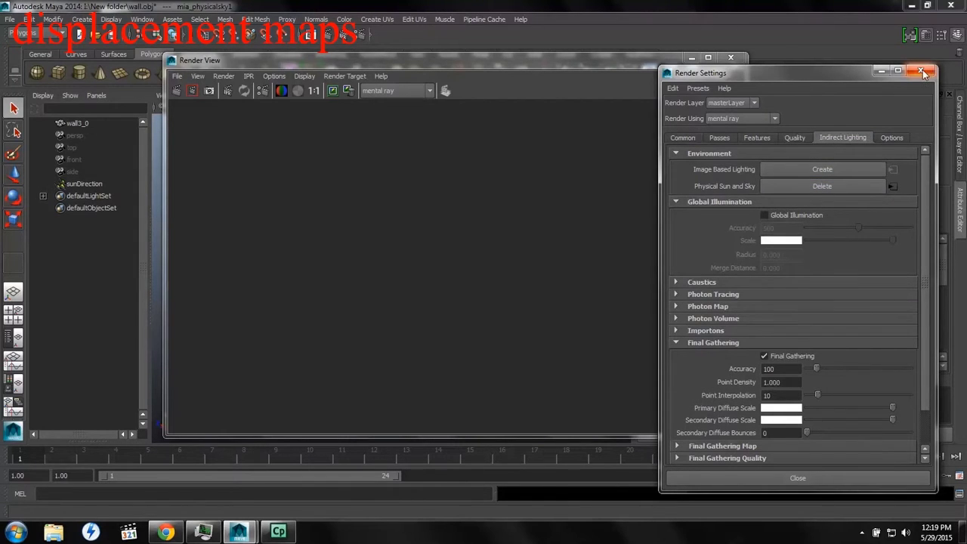
Set the render's image size preset to Full 1024 and close the Render Settings.
{"action": "left_click", "coordinate": [683, 138]}
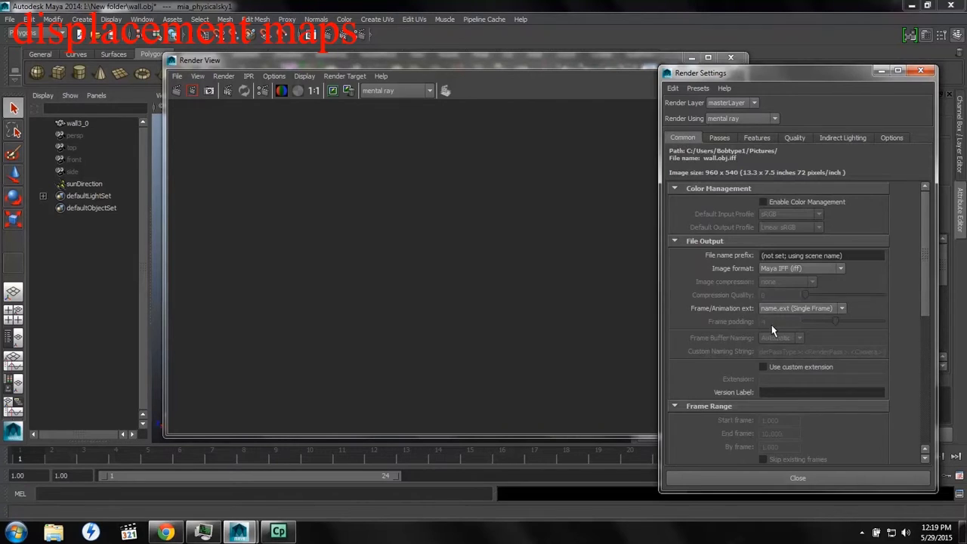
{"action": "scroll", "coordinate": [772, 330], "scroll_direction": "down", "scroll_amount": 5}
{"action": "scroll", "coordinate": [788, 339], "scroll_direction": "down", "scroll_amount": 1}
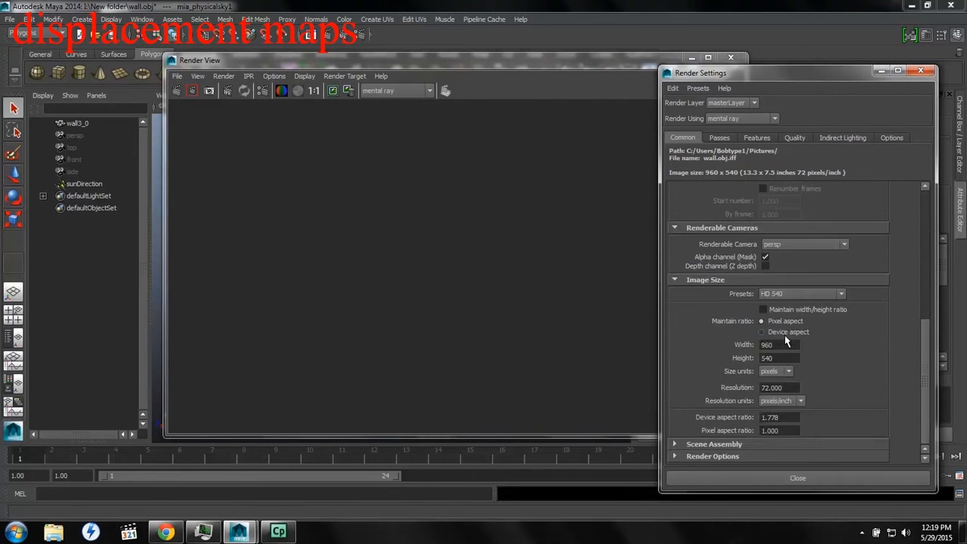
{"action": "left_click", "coordinate": [797, 295]}
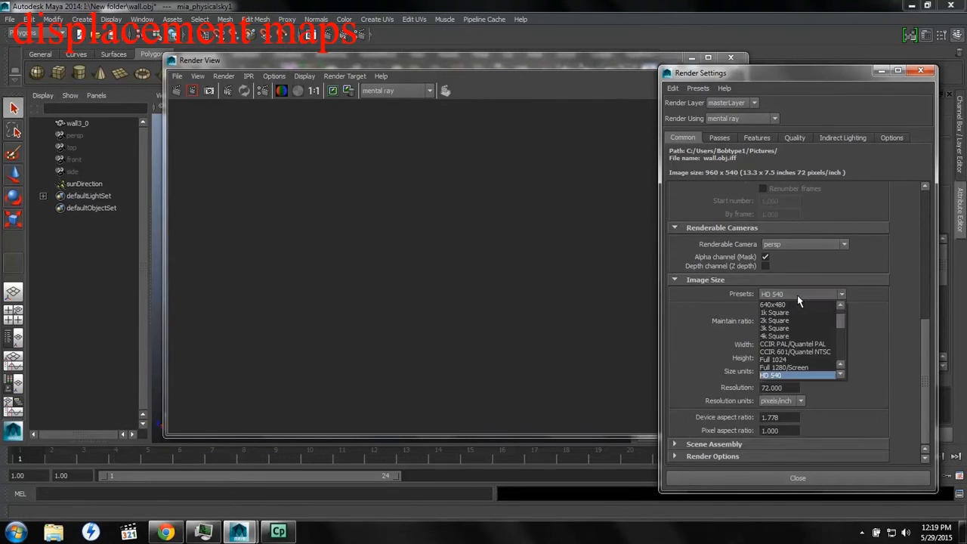
{"action": "left_click", "coordinate": [783, 360]}
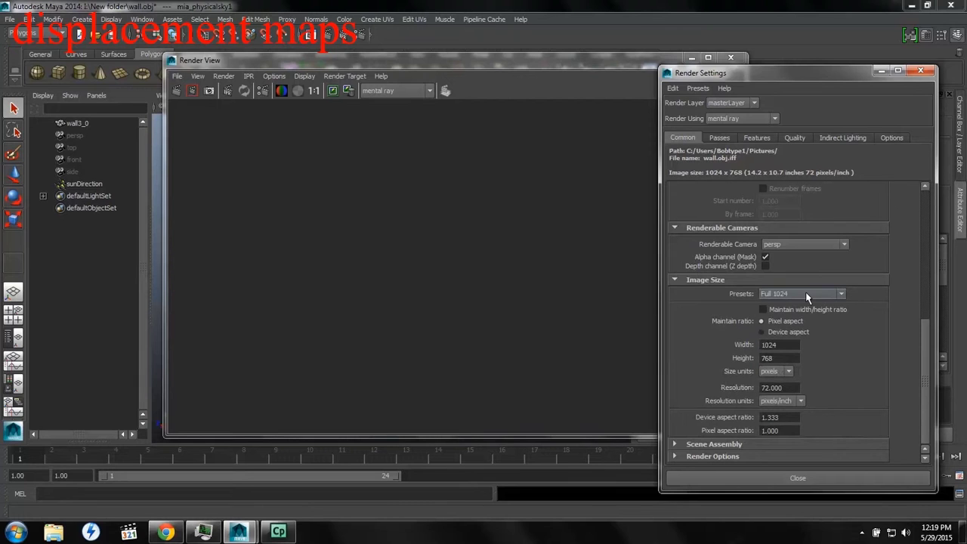
{"action": "left_click", "coordinate": [920, 70]}
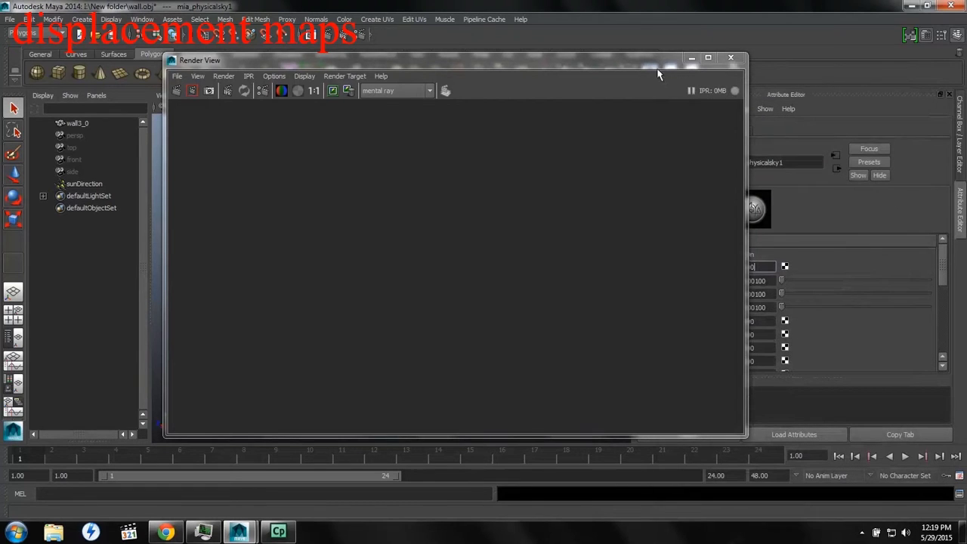
Save the scene as duh in Maya Binary format and start a mental ray render of the wall.
{"action": "left_click", "coordinate": [10, 19]}
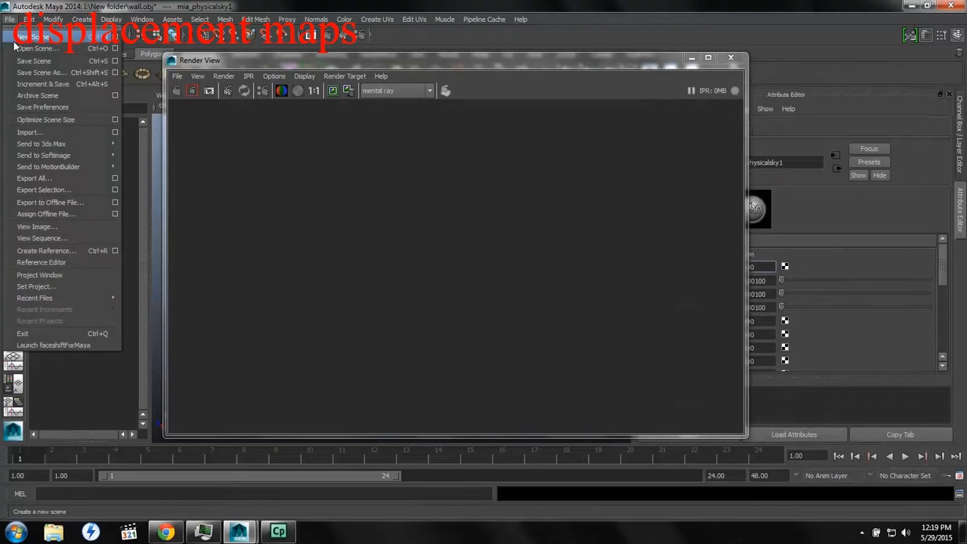
{"action": "left_click", "coordinate": [32, 72]}
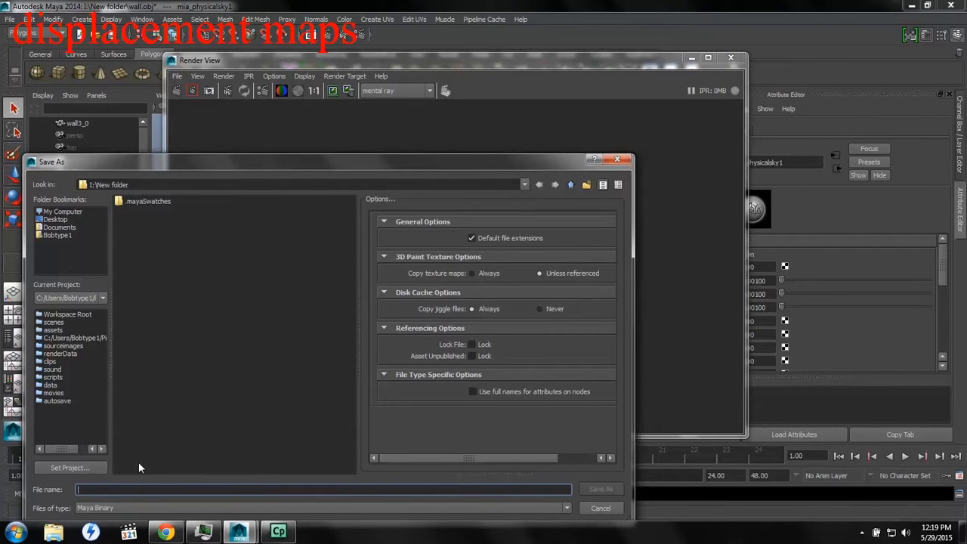
{"action": "type", "text": "duh"}
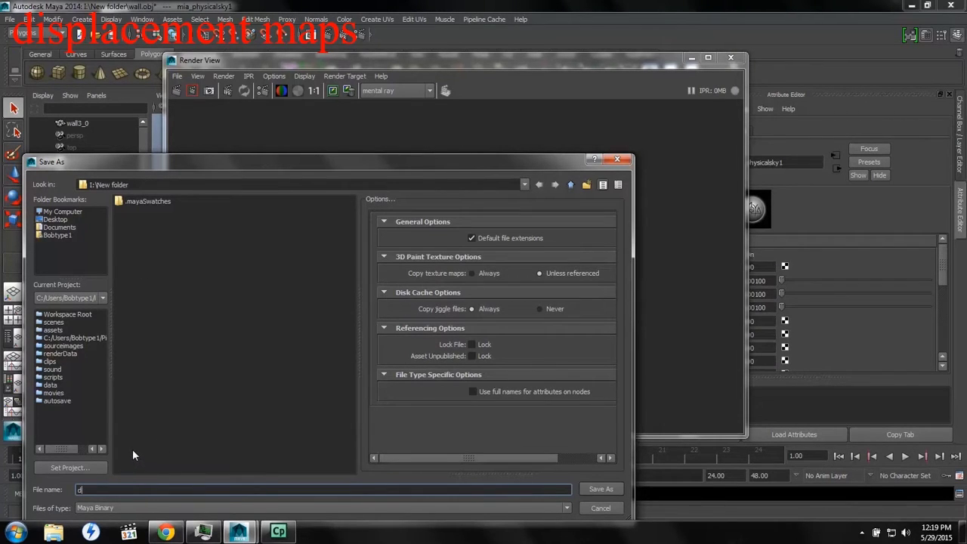
{"action": "left_click", "coordinate": [602, 489]}
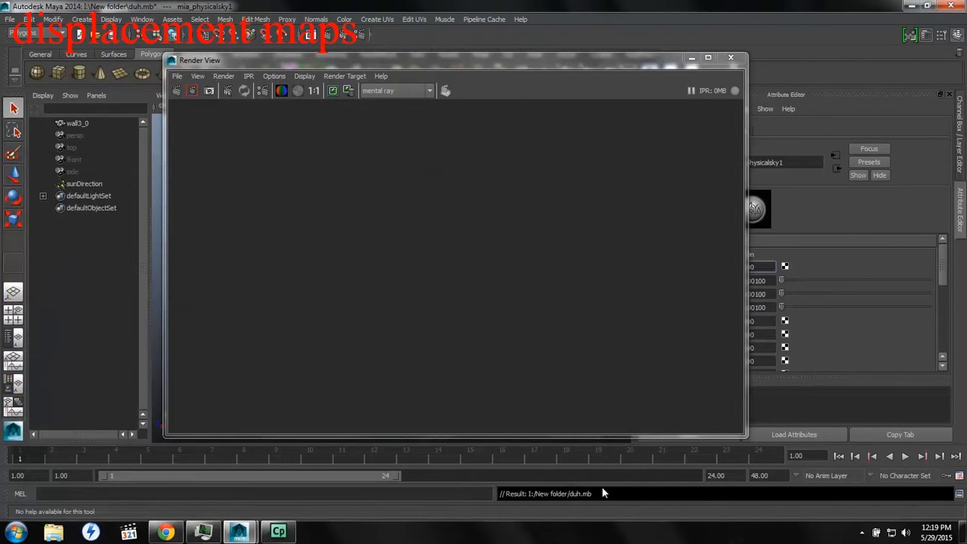
{"action": "left_click", "coordinate": [177, 91]}
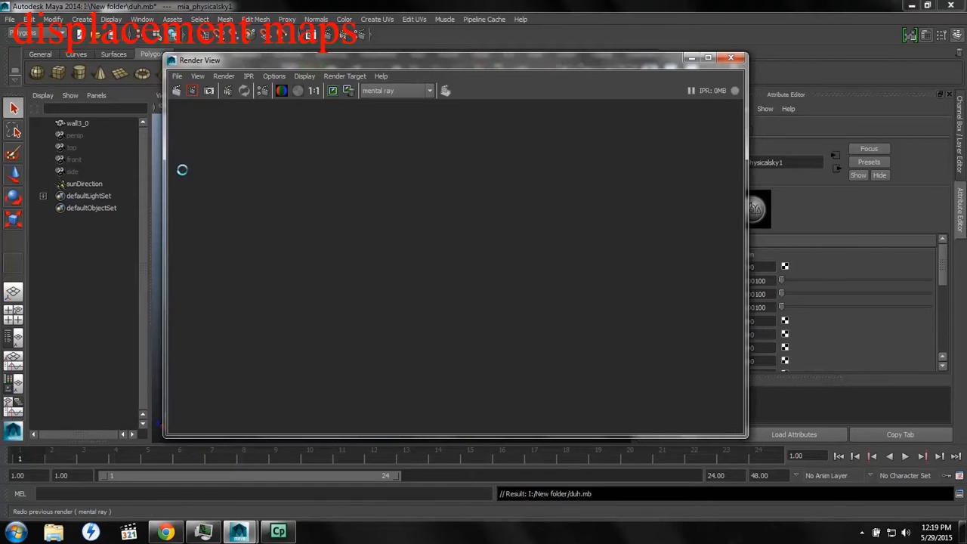
Check the CPU and memory load in Windows Task Manager and the hardware specifications in the computer's system properties.
{"action": "left_click", "coordinate": [203, 534]}
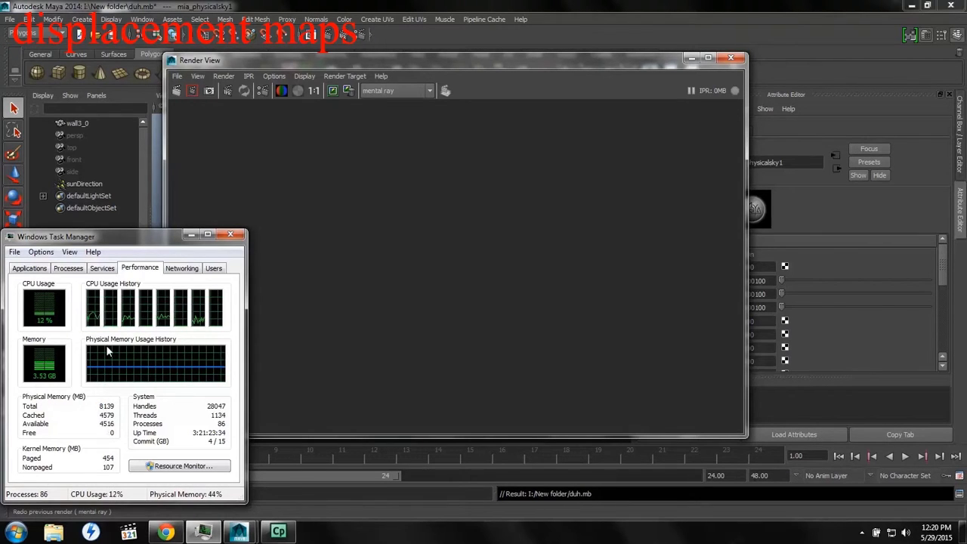
{"action": "left_click", "coordinate": [192, 234]}
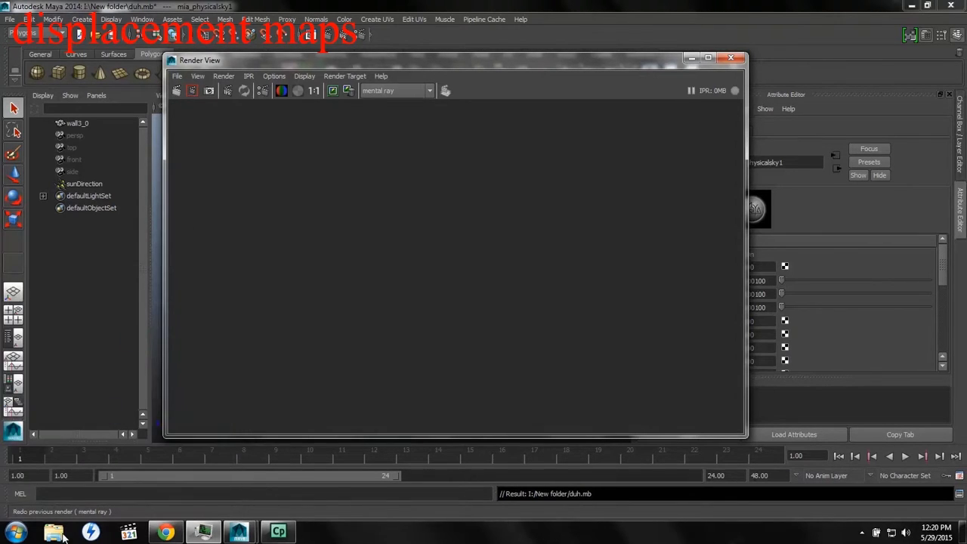
{"action": "left_click", "coordinate": [54, 533]}
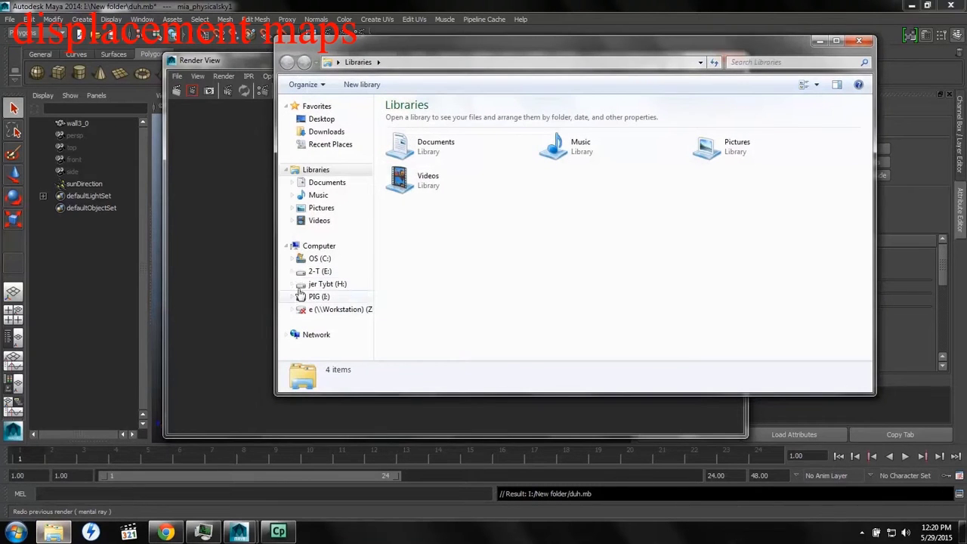
{"action": "right_click", "coordinate": [314, 248]}
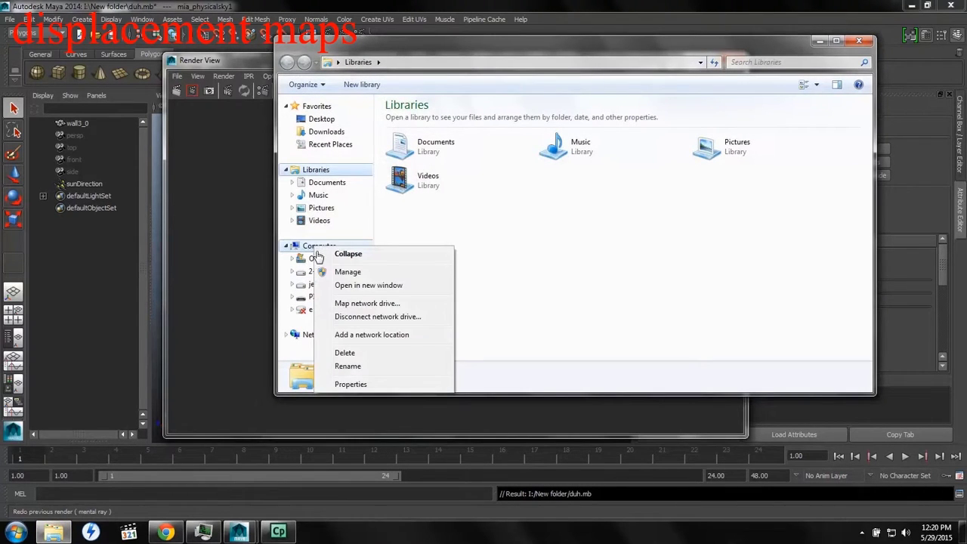
{"action": "left_click", "coordinate": [349, 384]}
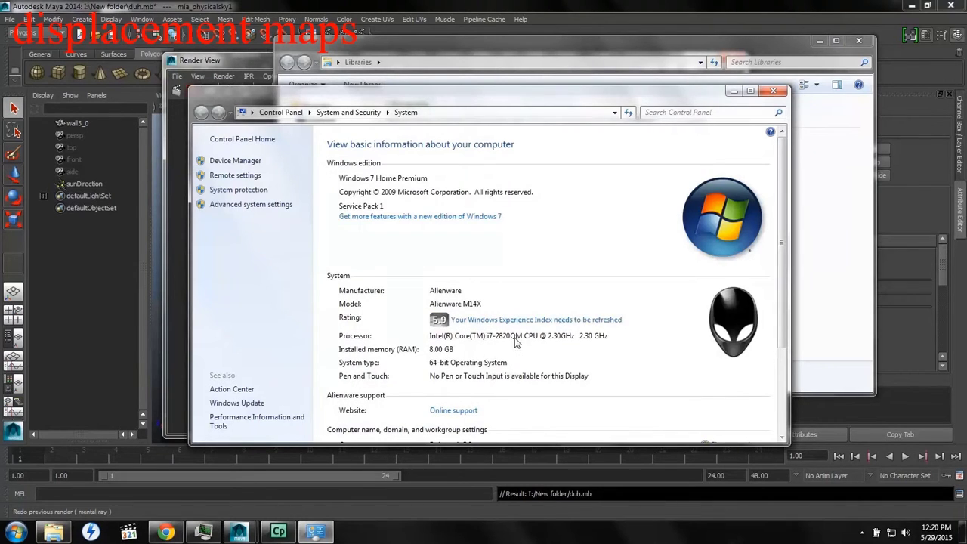
{"action": "left_click", "coordinate": [772, 91]}
{"action": "left_click", "coordinate": [859, 38]}
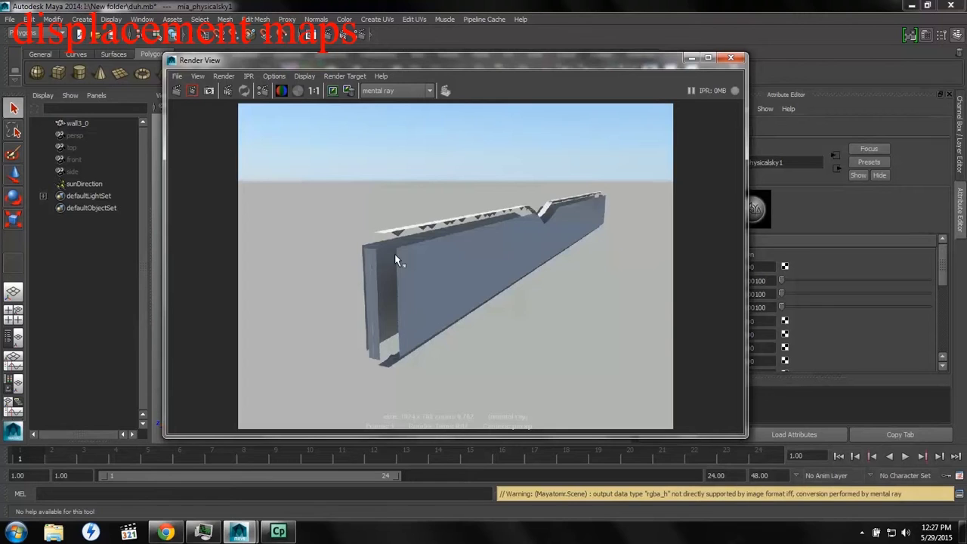
Select the wall and set the Scale of its material's displacement shader to 0.1.
{"action": "scroll", "coordinate": [392, 240], "scroll_direction": "up", "scroll_amount": 5}
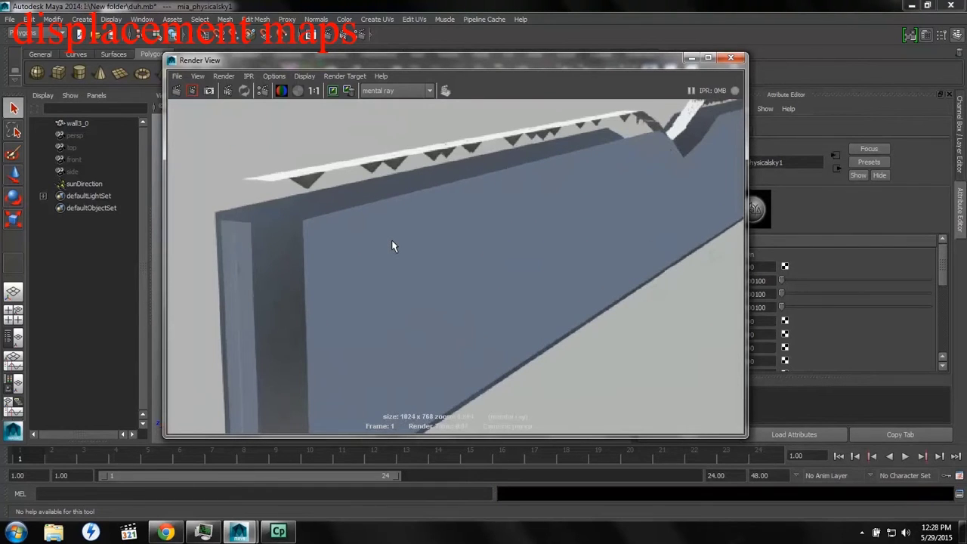
{"action": "scroll", "coordinate": [391, 245], "scroll_direction": "down", "scroll_amount": 5}
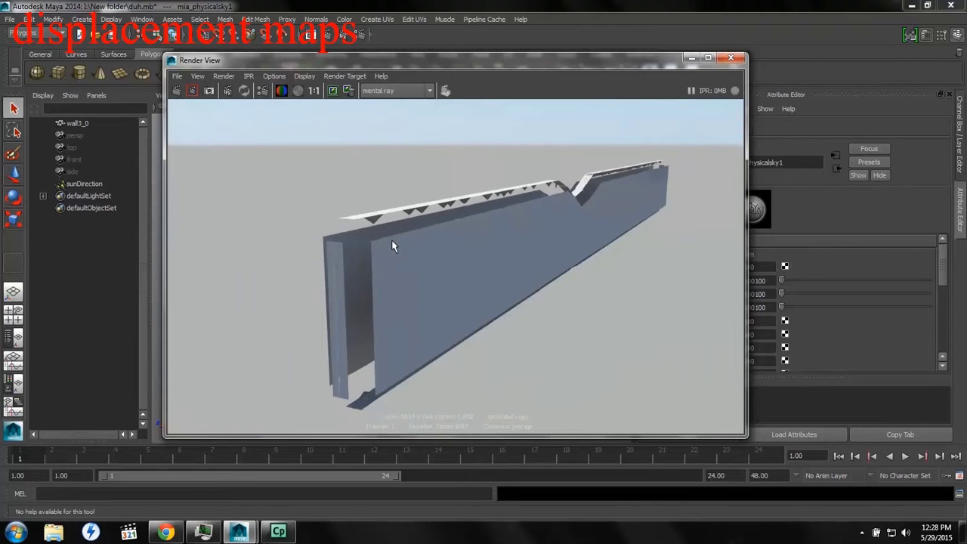
{"action": "scroll", "coordinate": [392, 246], "scroll_direction": "down", "scroll_amount": 4}
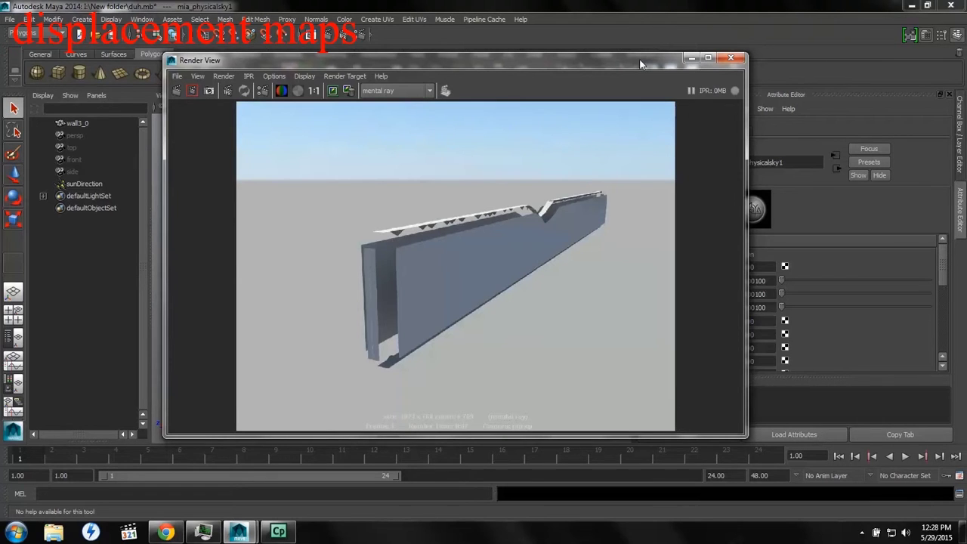
{"action": "left_click_drag", "start_coordinate": [639, 58], "coordinate": [509, 303]}
{"action": "left_click", "coordinate": [453, 234]}
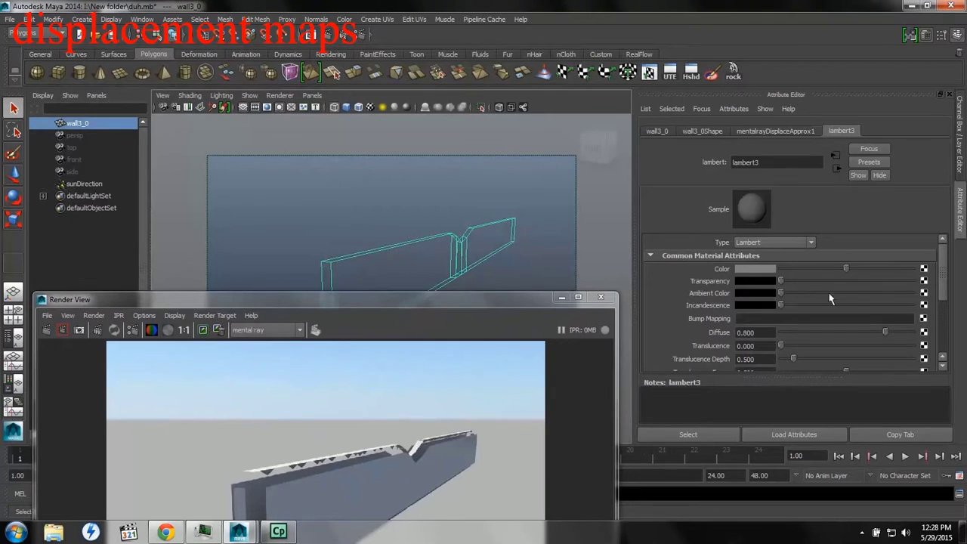
{"action": "left_click", "coordinate": [837, 167]}
{"action": "left_click", "coordinate": [934, 283]}
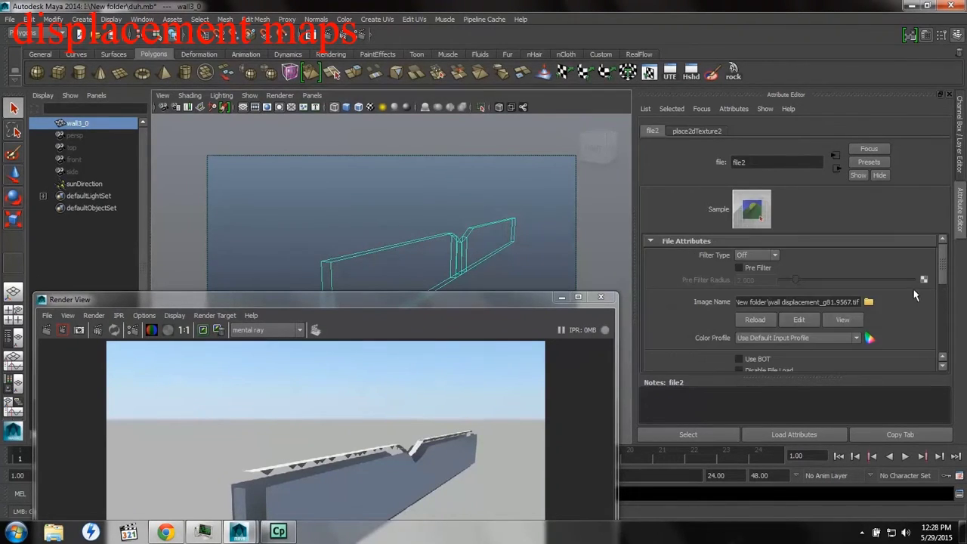
{"action": "left_click", "coordinate": [836, 167]}
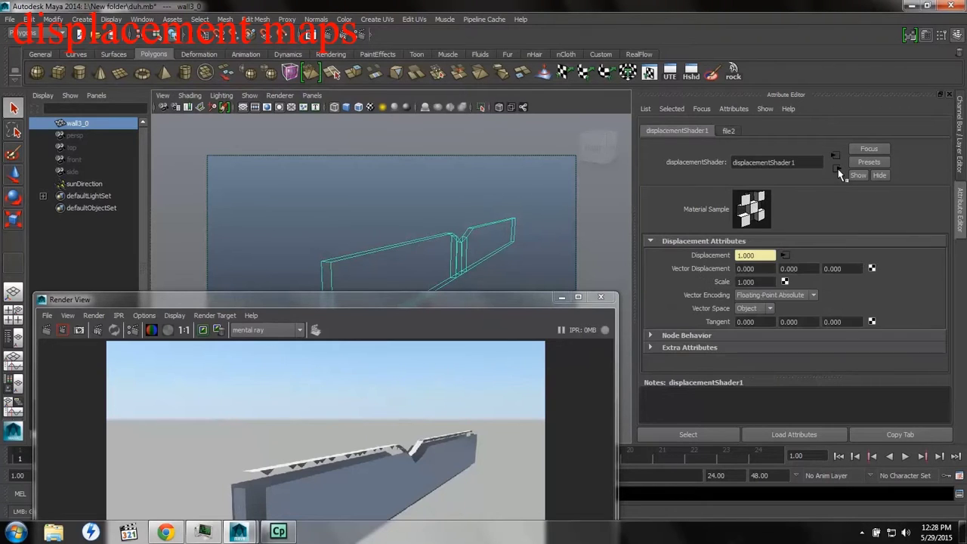
{"action": "left_click", "coordinate": [765, 281]}
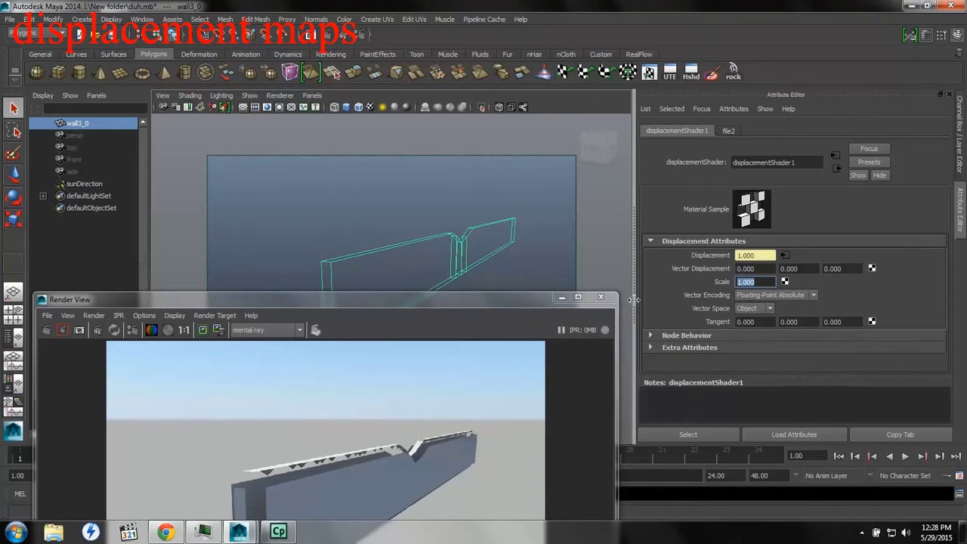
{"action": "type", "text": ".1"}
{"action": "key", "text": "Return"}
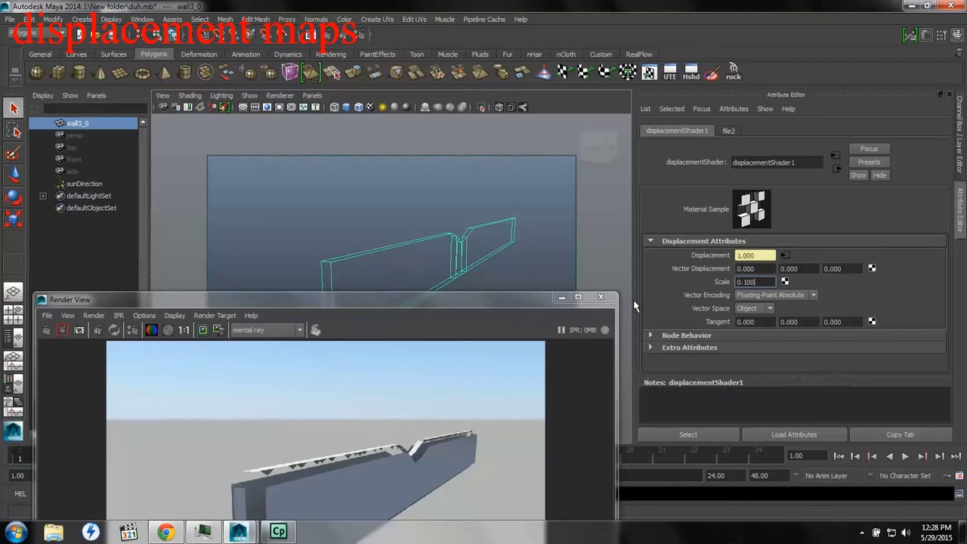
Render the wall again with mental ray and examine its displaced surface and edges up close.
{"action": "left_click_drag", "start_coordinate": [332, 298], "coordinate": [360, 100]}
{"action": "left_click", "coordinate": [76, 136]}
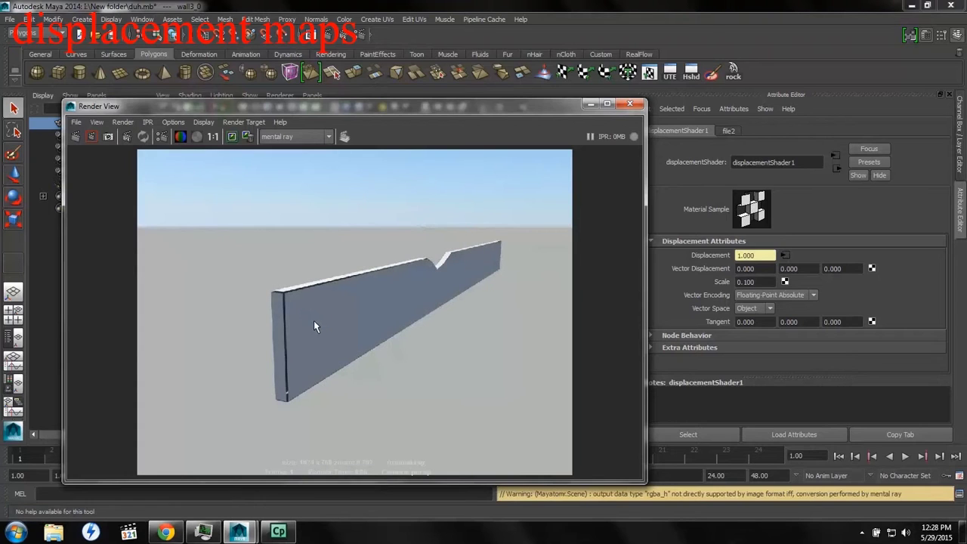
{"action": "scroll", "coordinate": [278, 287], "scroll_direction": "up", "scroll_amount": 5}
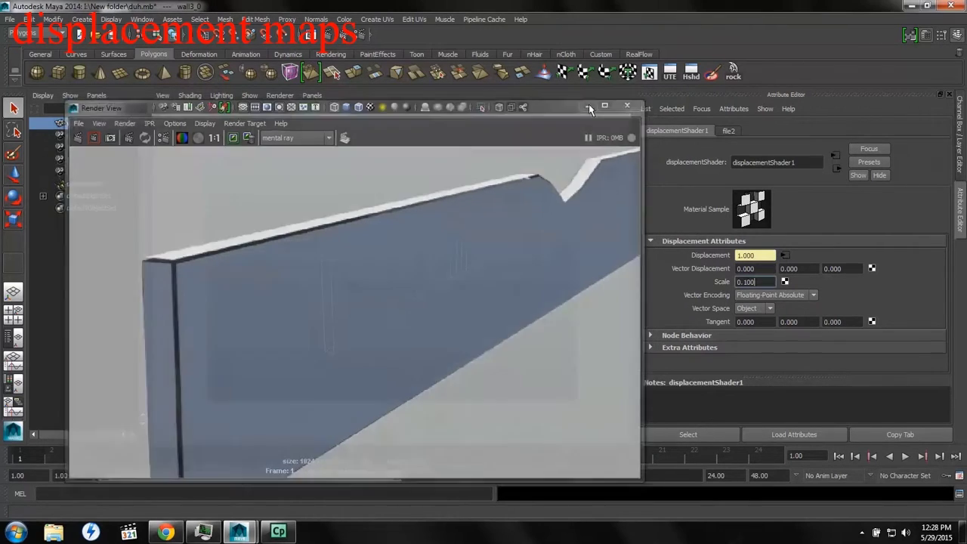
Minimize the Render View, turn on smooth mesh preview for the wall, and render it again.
{"action": "left_click", "coordinate": [590, 103]}
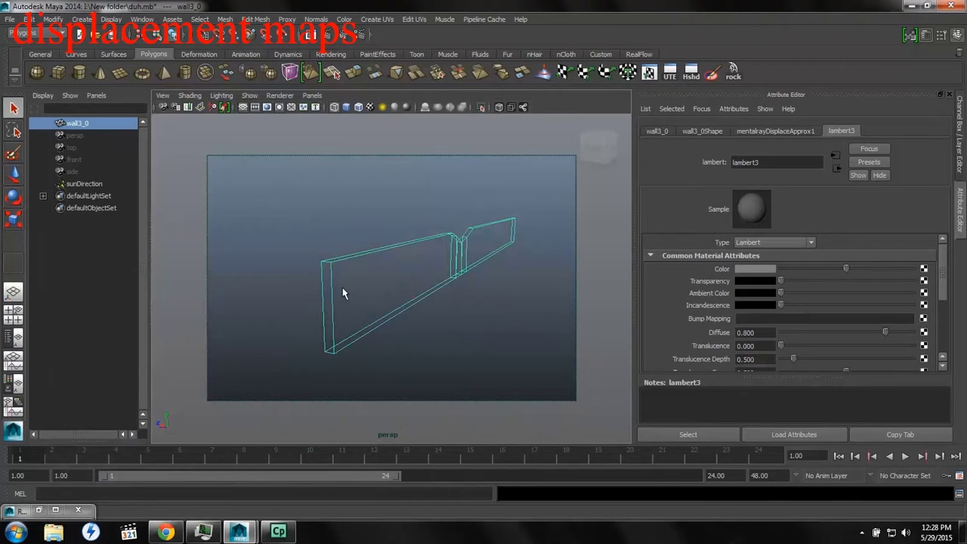
{"action": "key", "text": "3"}
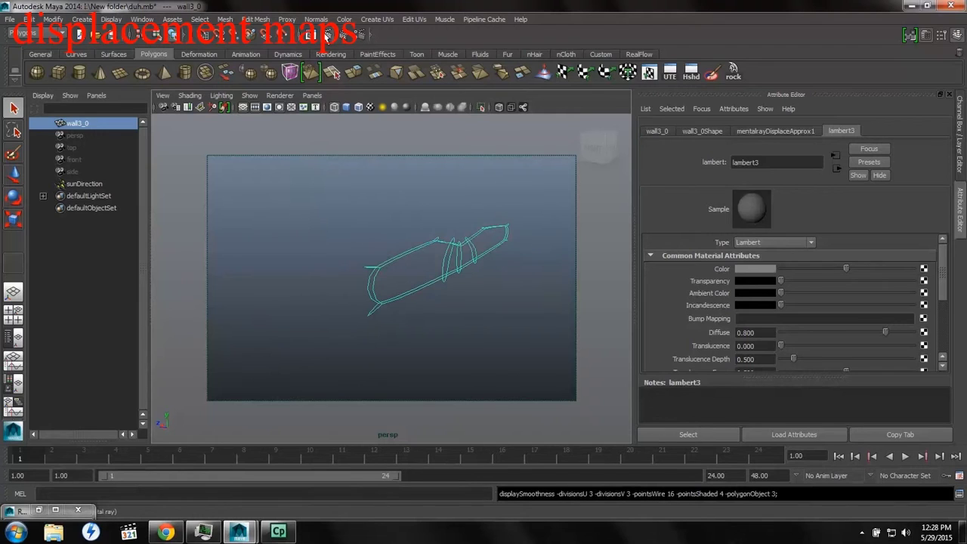
{"action": "left_click", "coordinate": [327, 37]}
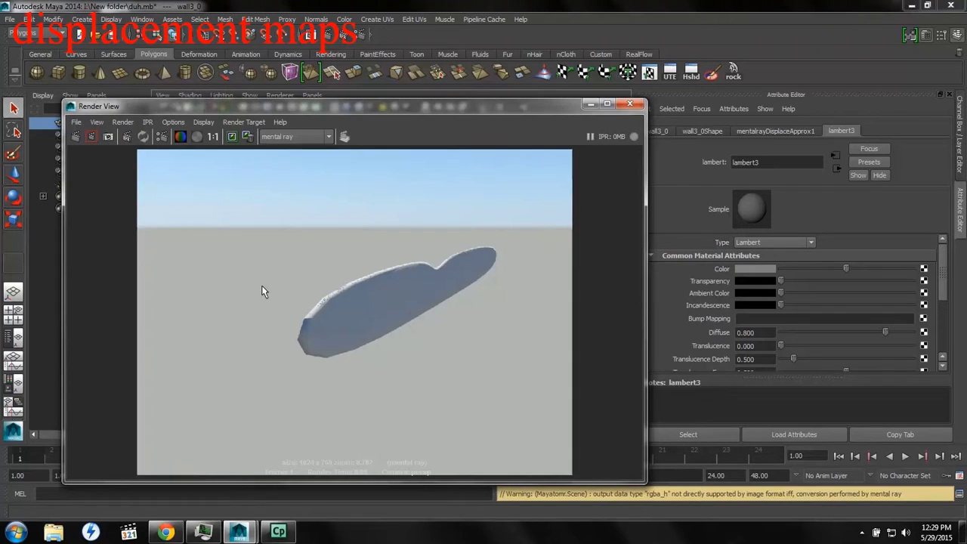
Examine the rendered wall's edges and displaced surface up close, and close the Render View.
{"action": "scroll", "coordinate": [325, 317], "scroll_direction": "up", "scroll_amount": 8}
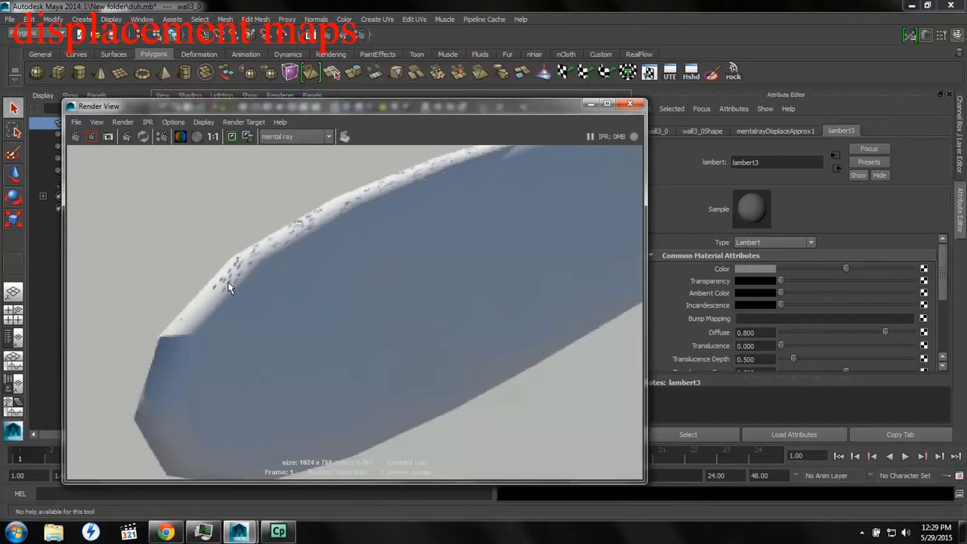
{"action": "scroll", "coordinate": [337, 327], "scroll_direction": "down", "scroll_amount": 4}
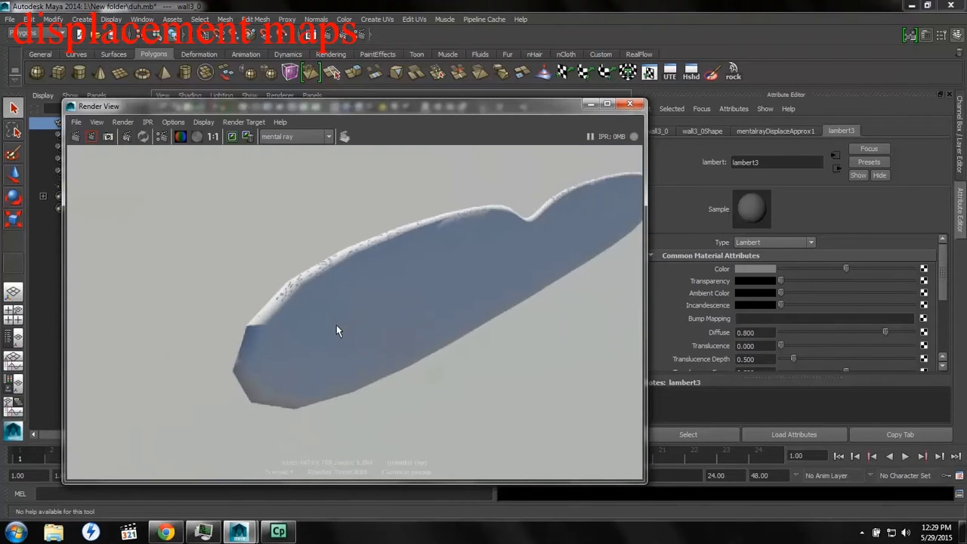
{"action": "scroll", "coordinate": [337, 331], "scroll_direction": "down", "scroll_amount": 2}
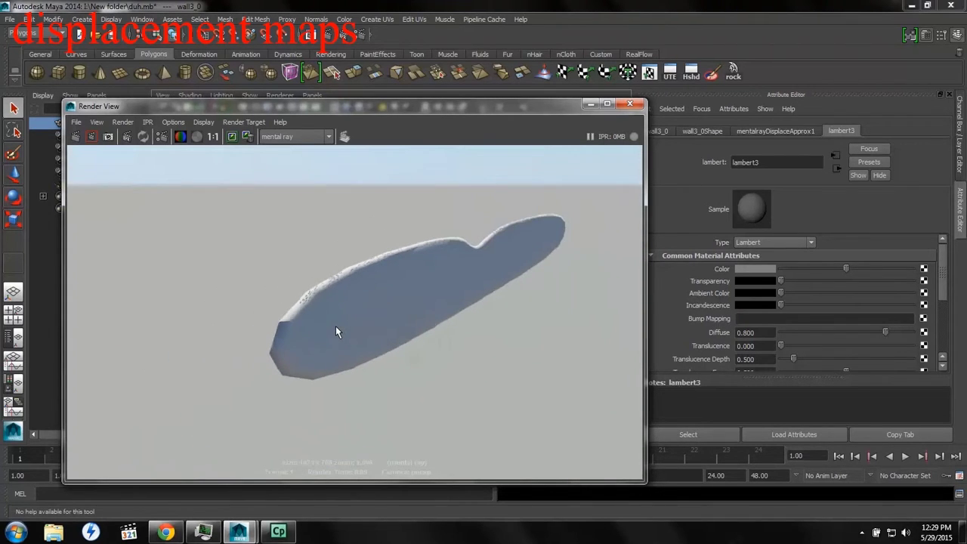
{"action": "left_click", "coordinate": [629, 103]}
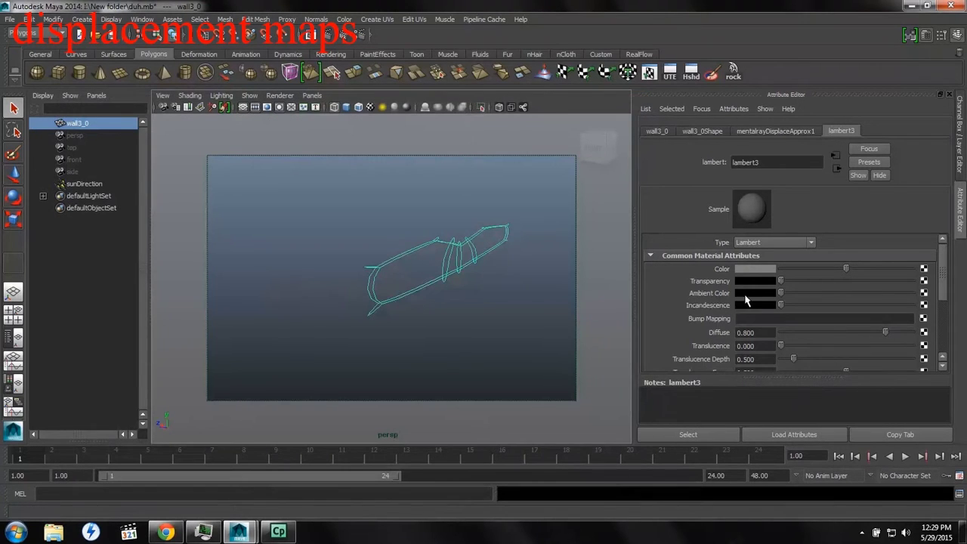
Set the Alpha Offset of the wall's displacement file texture to 0 and render the wall again with mental ray.
{"action": "left_click", "coordinate": [836, 170]}
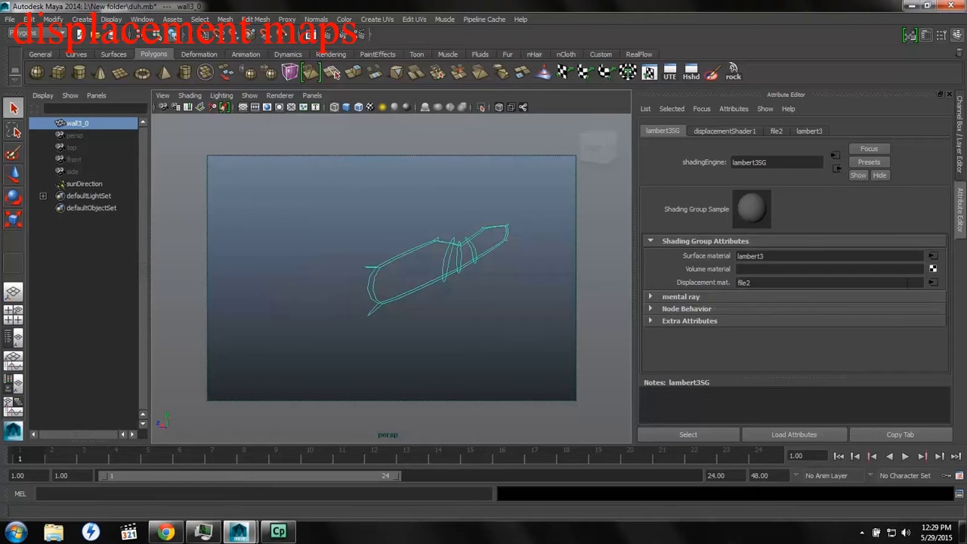
{"action": "left_click", "coordinate": [933, 281]}
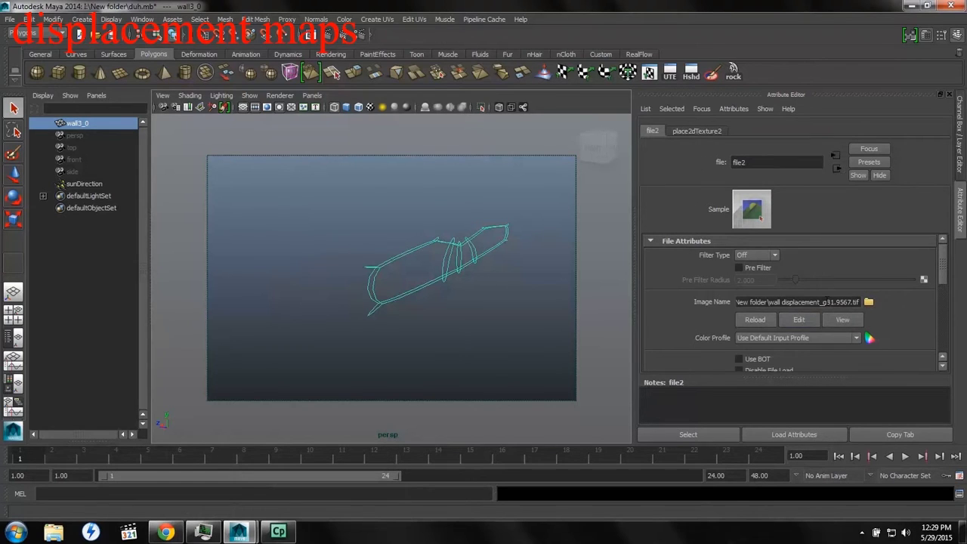
{"action": "scroll", "coordinate": [819, 306], "scroll_direction": "down", "scroll_amount": 5}
{"action": "left_click_drag", "start_coordinate": [766, 292], "coordinate": [690, 290]}
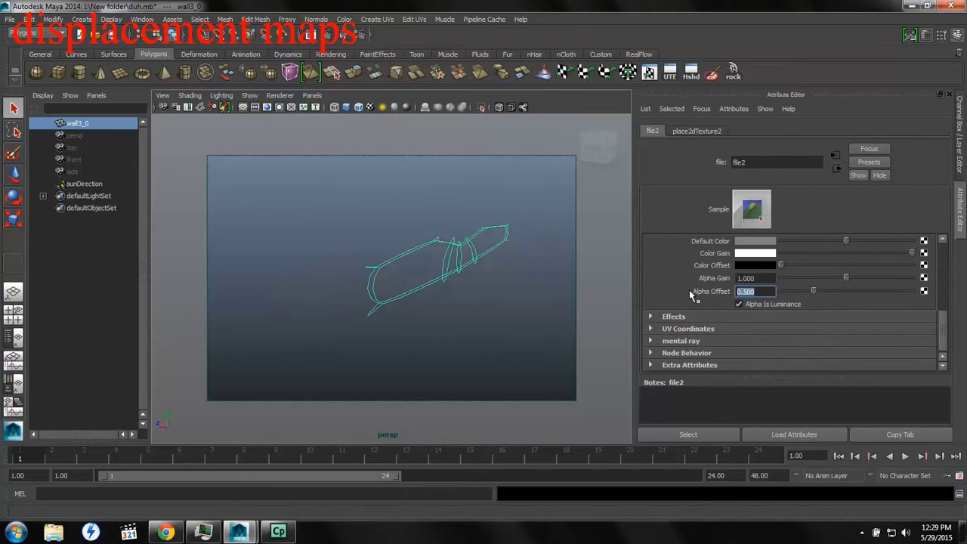
{"action": "type", "text": "0"}
{"action": "key", "text": "Return"}
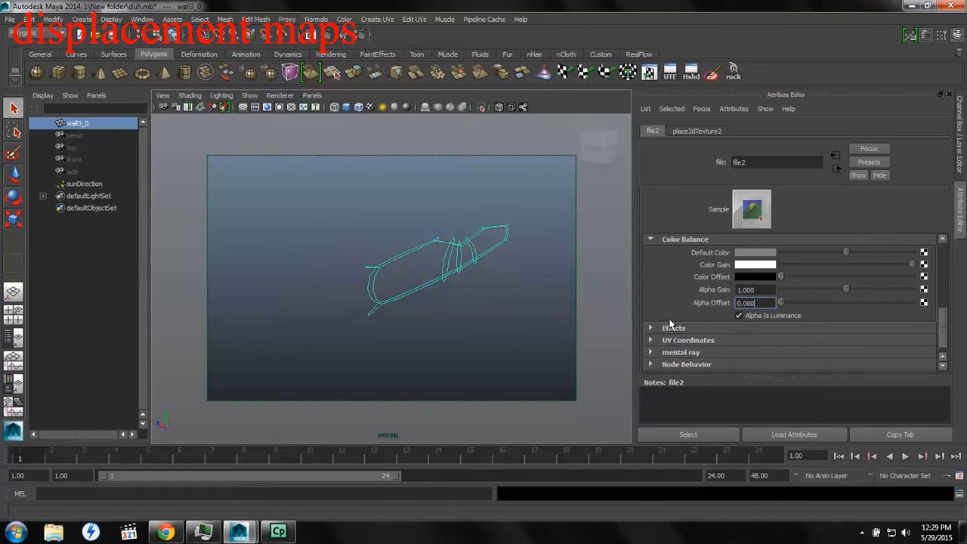
{"action": "left_click", "coordinate": [311, 72]}
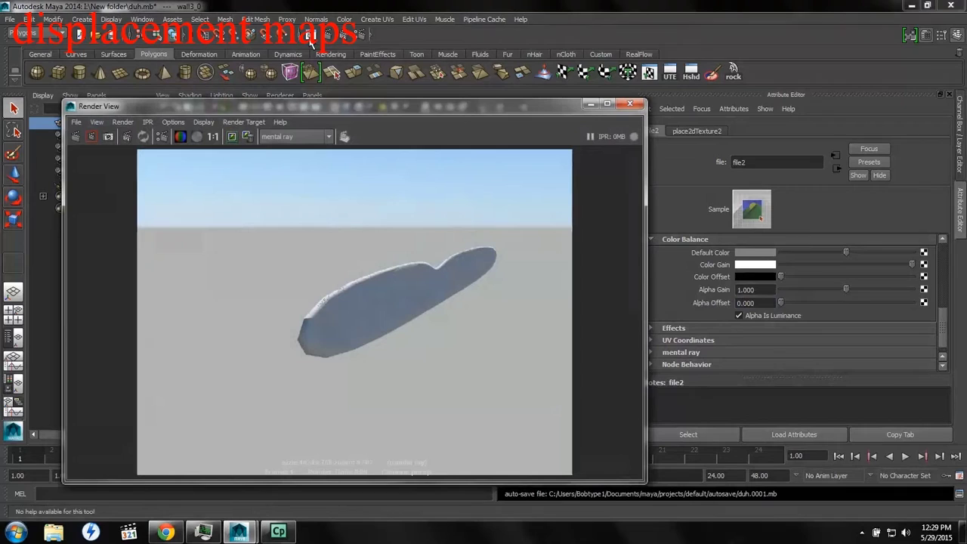
{"action": "left_click", "coordinate": [75, 138]}
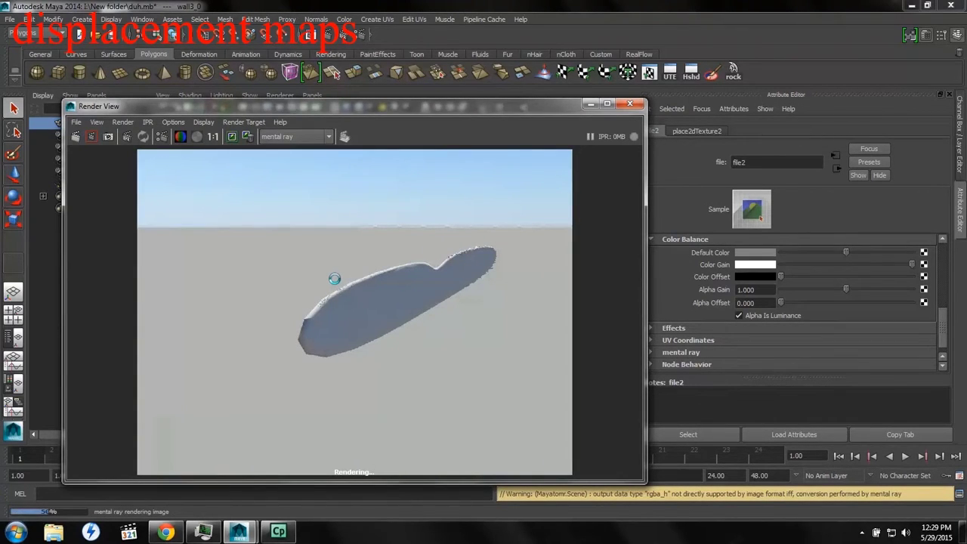
Move the Render View aside, turn off smooth mesh preview for the wall, and render it again for a closer look.
{"action": "left_click_drag", "start_coordinate": [228, 105], "coordinate": [567, 104]}
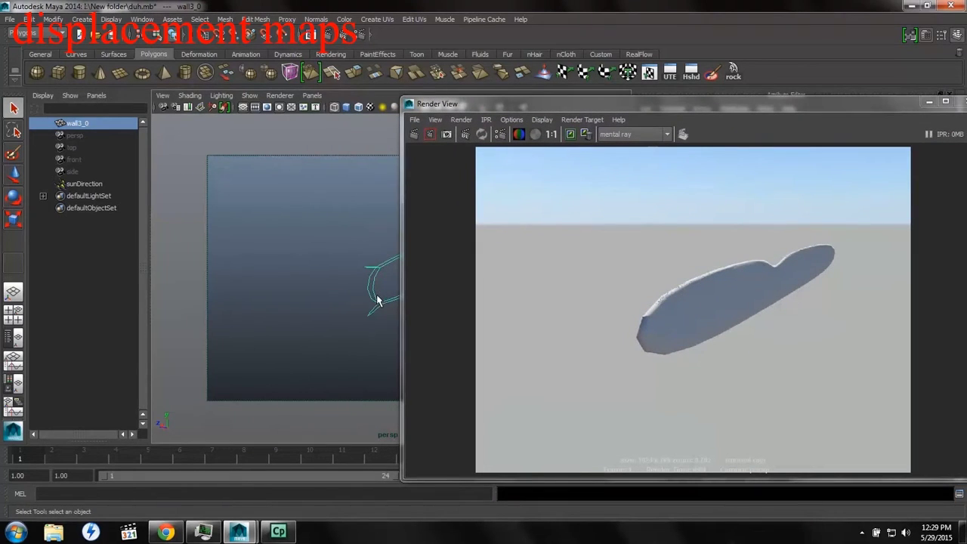
{"action": "key", "text": "w"}
{"action": "key", "text": "q"}
{"action": "key", "text": "1"}
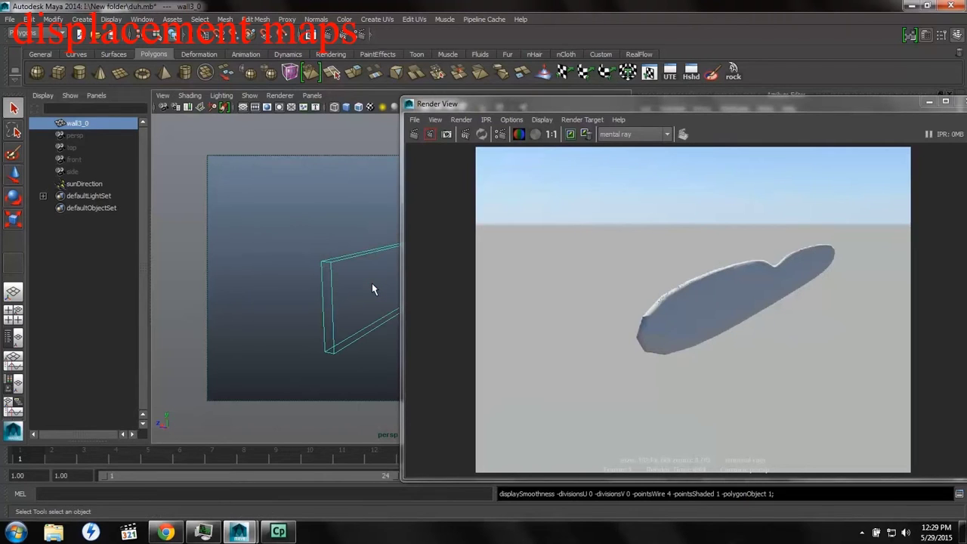
{"action": "left_click", "coordinate": [415, 135]}
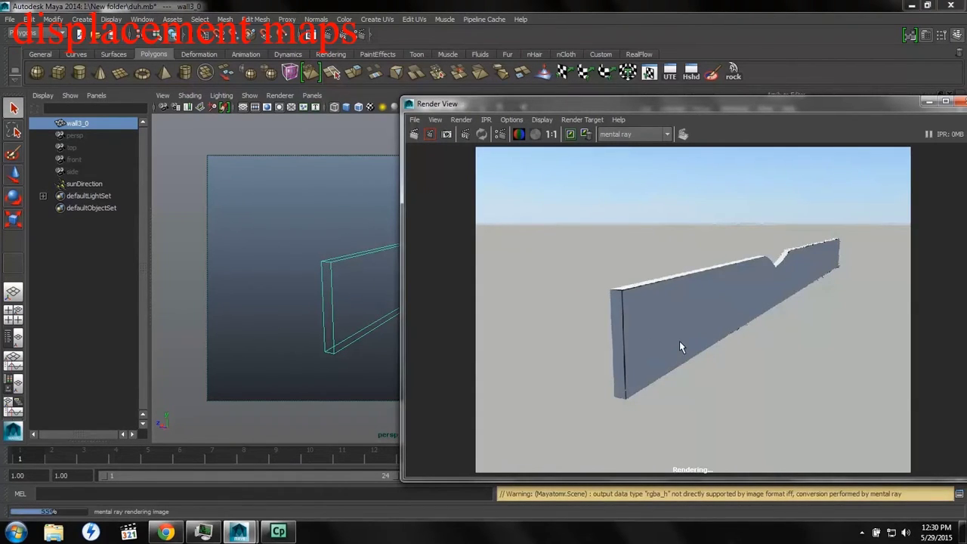
{"action": "scroll", "coordinate": [633, 321], "scroll_direction": "up", "scroll_amount": 5}
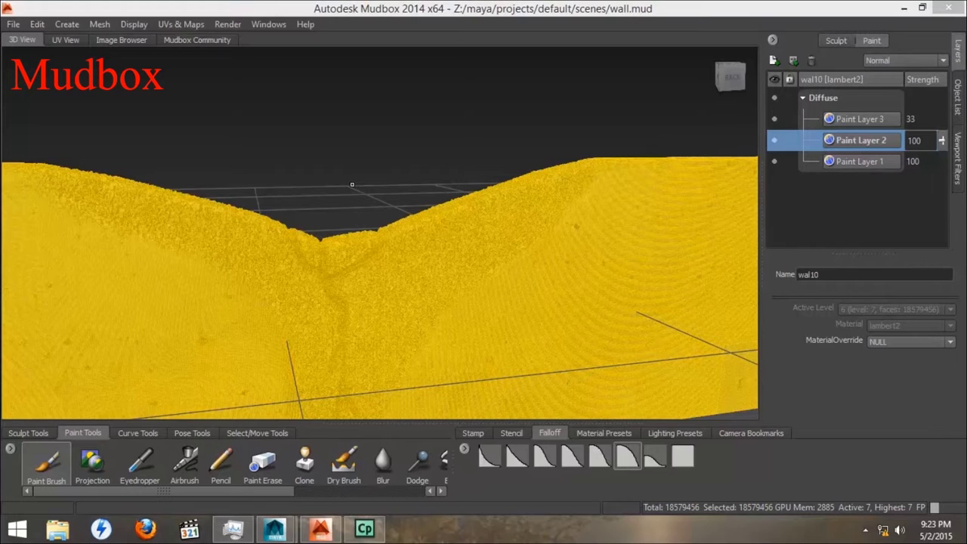
In Mudbox, check the object list and send the selected wal10 mesh to Maya as a new scene.
{"action": "left_click", "coordinate": [957, 105]}
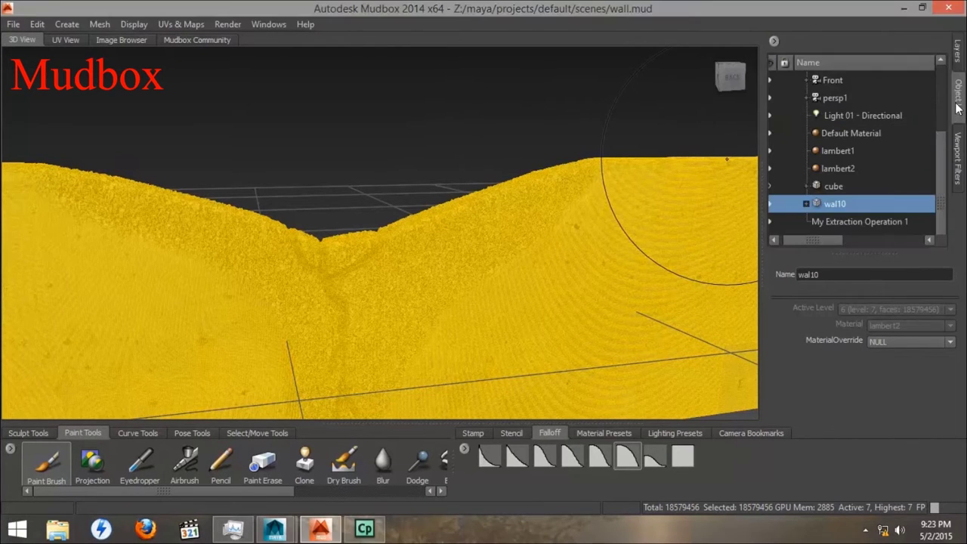
{"action": "left_click", "coordinate": [830, 188]}
{"action": "left_click", "coordinate": [13, 25]}
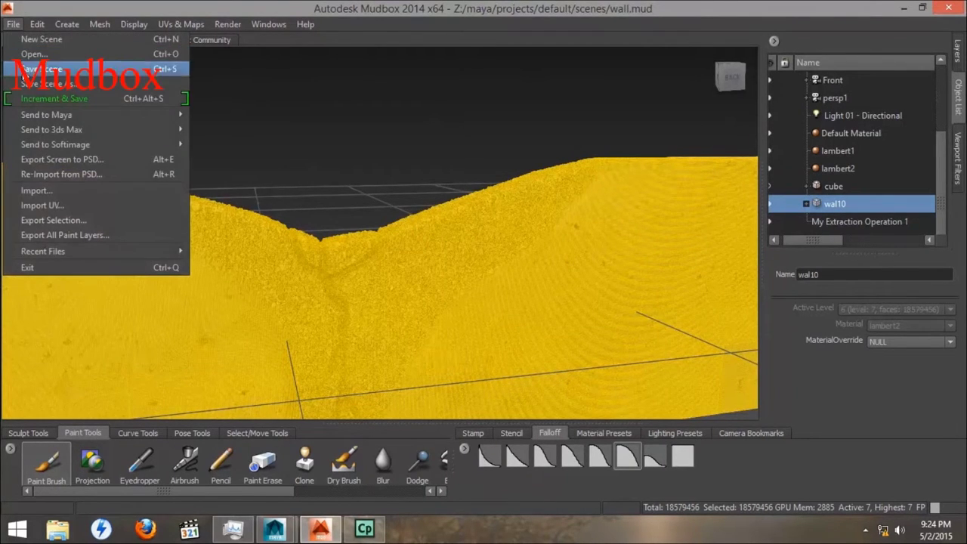
{"action": "mouse_move", "coordinate": [45, 114]}
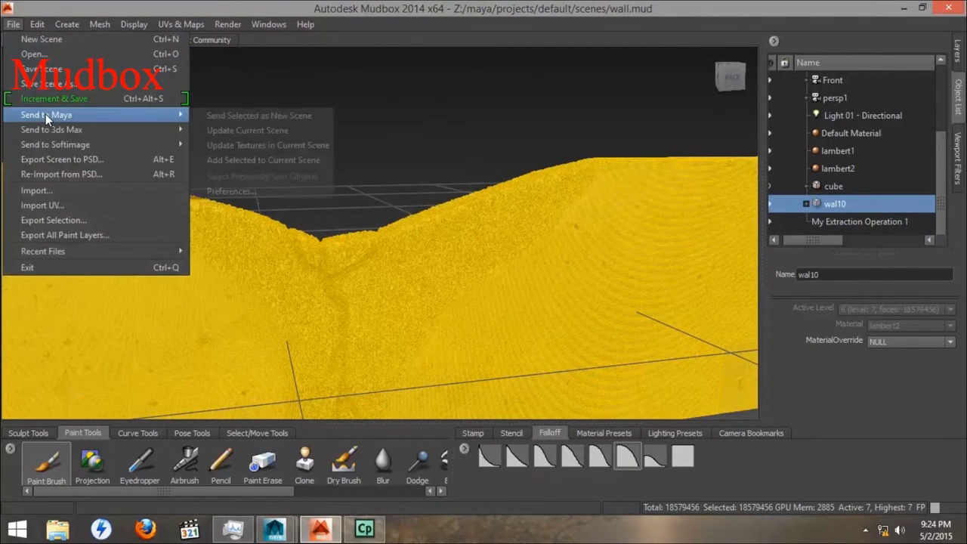
{"action": "left_click", "coordinate": [253, 115]}
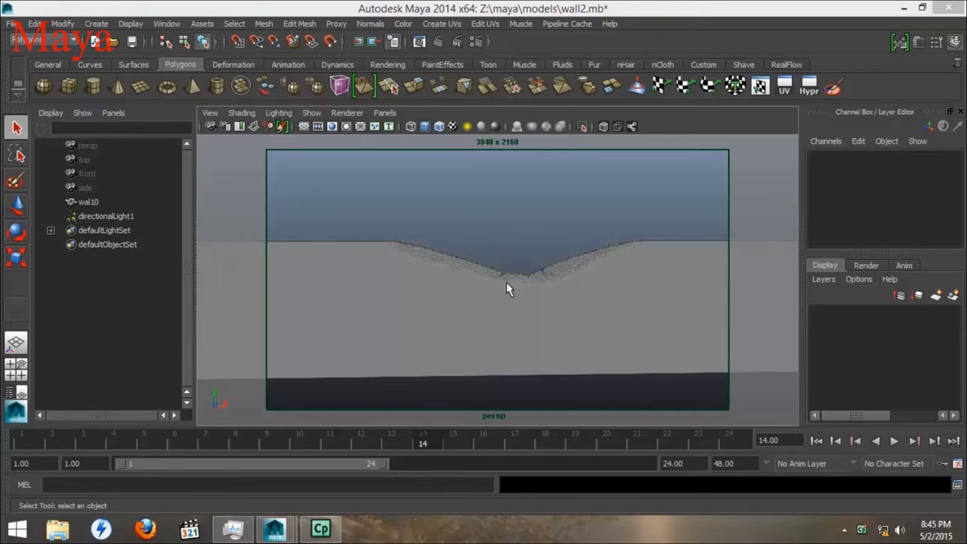
In Maya, activate the Paint Selection Tool with its settings shown and set the upper brush radius to 0.3571.
{"action": "left_click", "coordinate": [18, 181]}
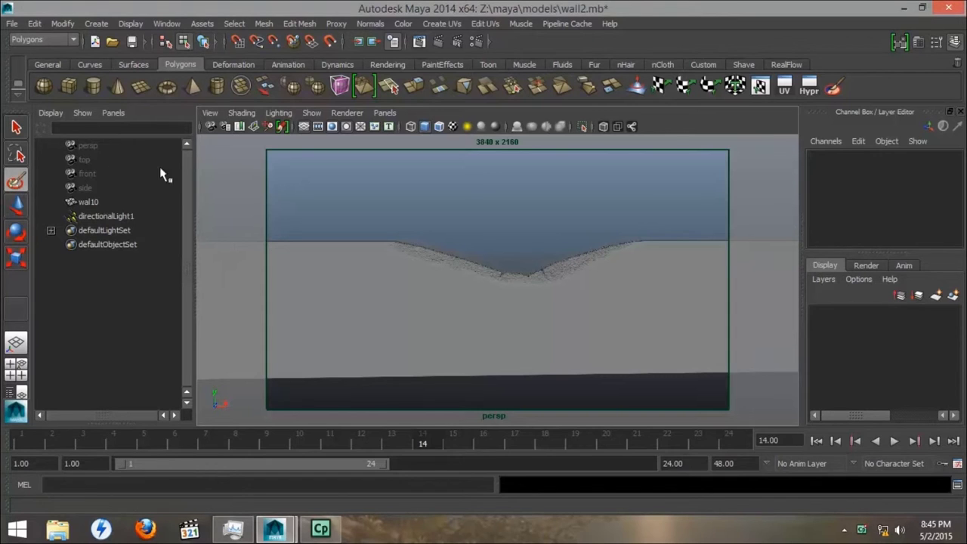
{"action": "left_click", "coordinate": [937, 43]}
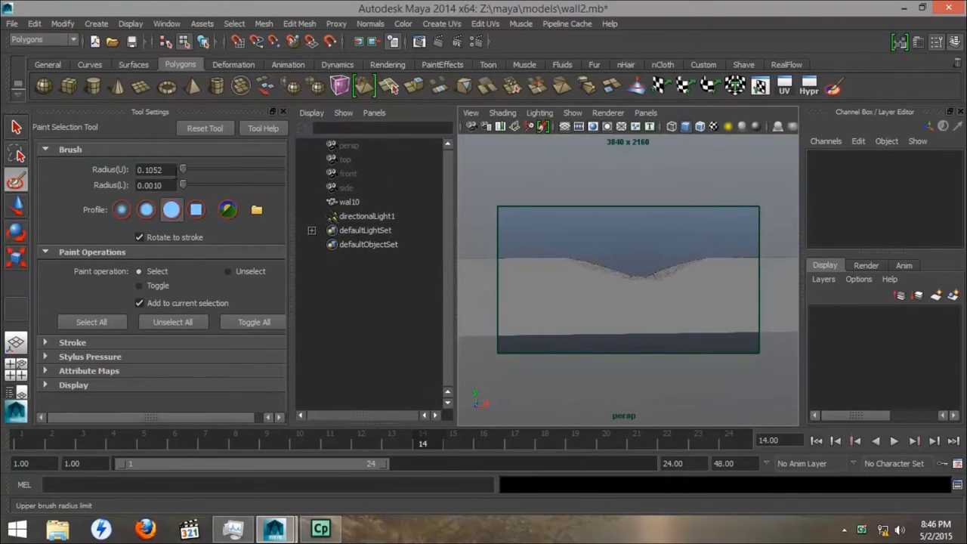
{"action": "mouse_move", "coordinate": [183, 169]}
{"action": "left_mouse_down"}
{"action": "mouse_move", "coordinate": [231, 172]}
{"action": "mouse_move", "coordinate": [184, 175]}
{"action": "left_mouse_up"}
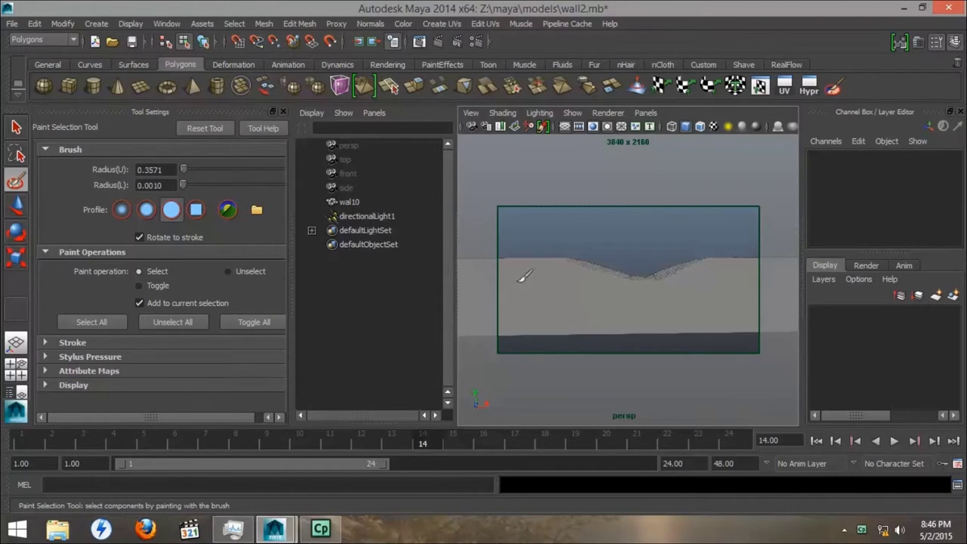
Select the wal10 mesh and switch it to vertex mode for painting near its flat upper section.
{"action": "left_click_drag", "start_coordinate": [525, 276], "coordinate": [720, 310], "text": "alt"}
{"action": "left_click_drag", "start_coordinate": [562, 273], "coordinate": [731, 309], "text": "alt"}
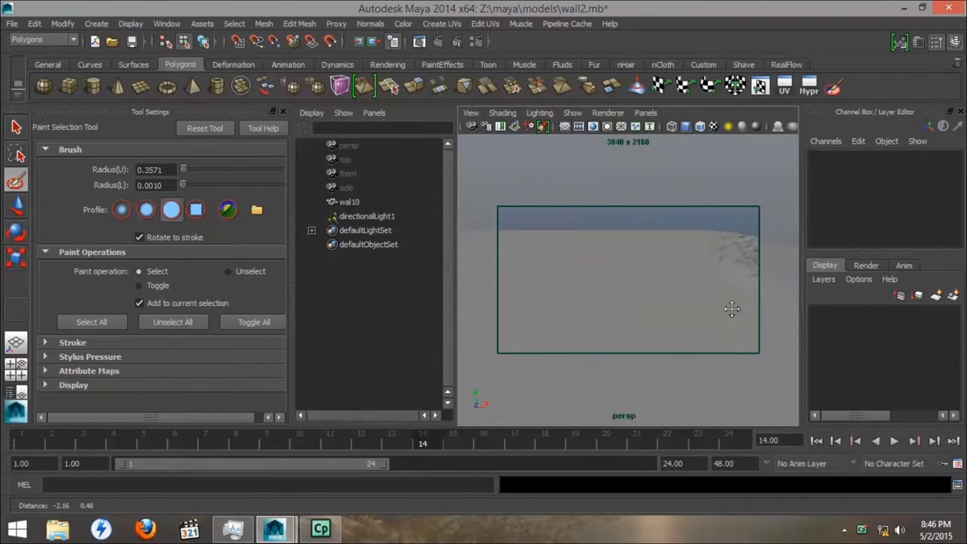
{"action": "middle_click_drag", "start_coordinate": [732, 309], "coordinate": [730, 281], "text": "alt"}
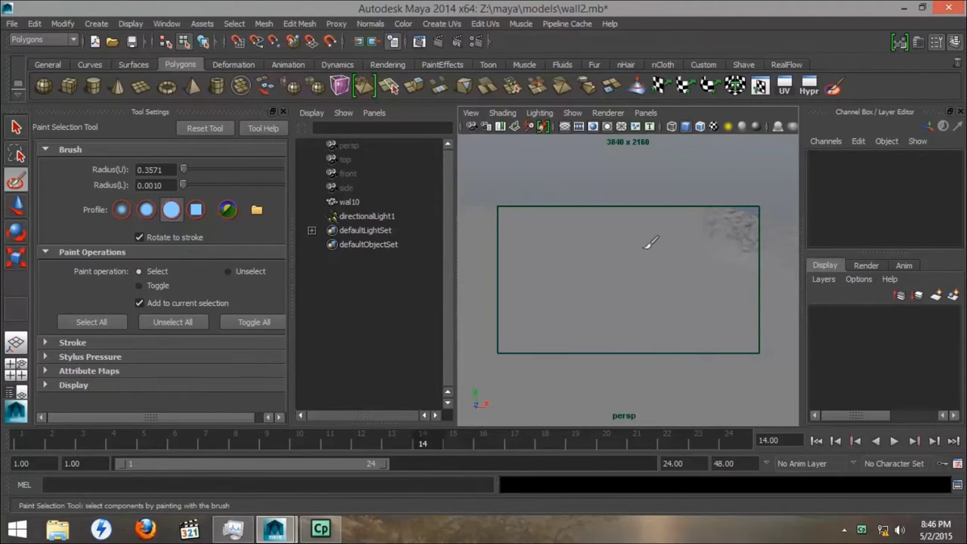
{"action": "left_click", "coordinate": [349, 202]}
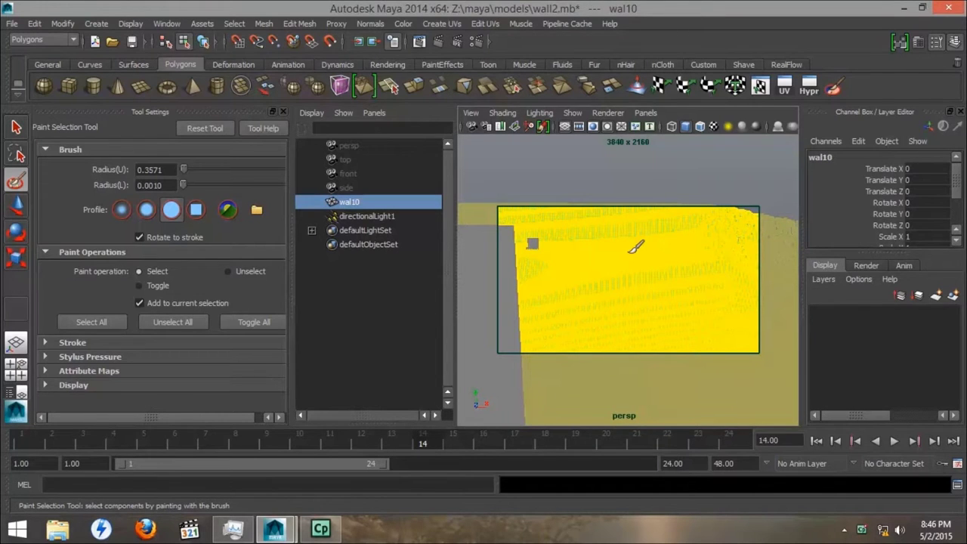
{"action": "right_click_drag", "start_coordinate": [635, 246], "coordinate": [582, 214]}
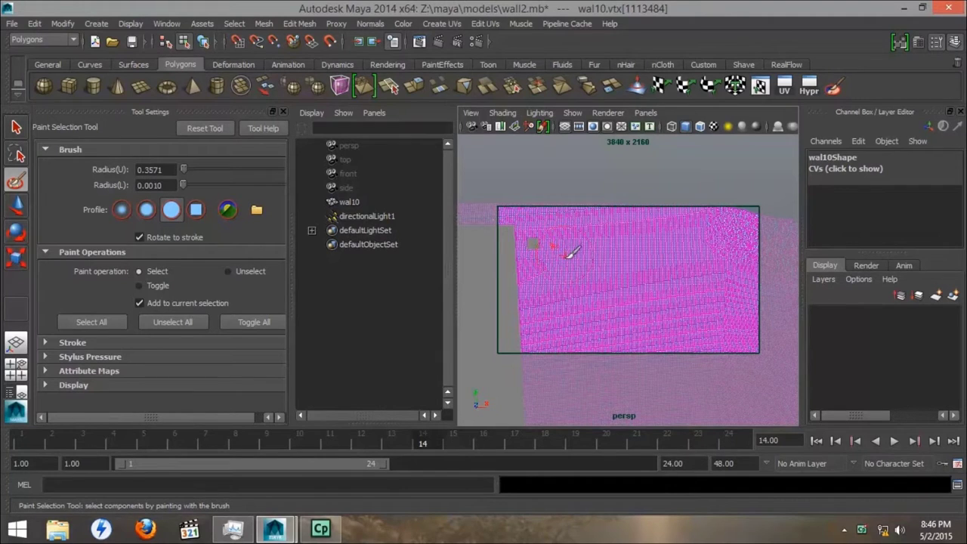
{"action": "mouse_move", "coordinate": [555, 265]}
{"action": "middle_mouse_down", "text": "alt"}
{"action": "mouse_move", "coordinate": [590, 275]}
{"action": "mouse_move", "coordinate": [546, 270]}
{"action": "middle_mouse_up", "text": "alt"}
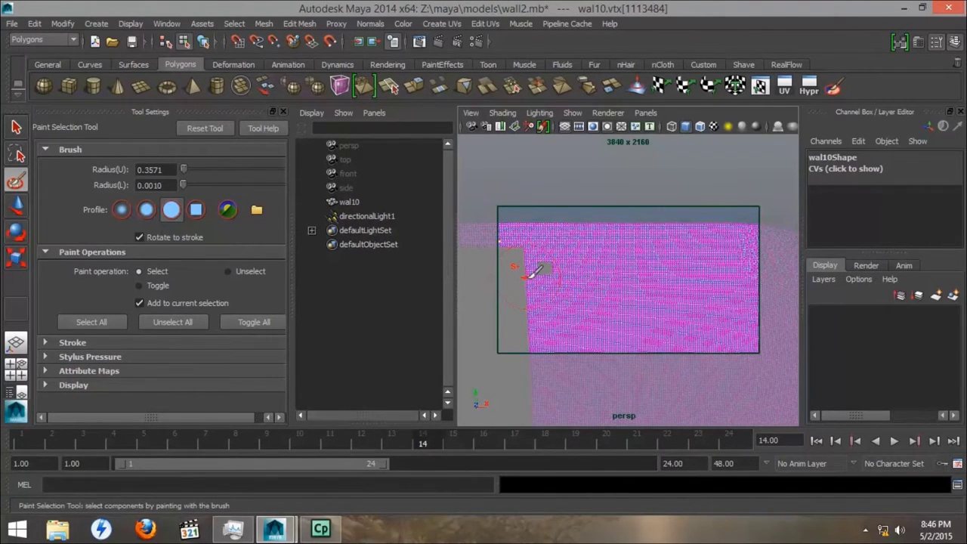
Paint-select strips of vertices along the upper and lower borders of the wall's flat section.
{"action": "mouse_move", "coordinate": [531, 277]}
{"action": "left_mouse_down"}
{"action": "mouse_move", "coordinate": [695, 275]}
{"action": "mouse_move", "coordinate": [738, 259]}
{"action": "mouse_move", "coordinate": [735, 285]}
{"action": "mouse_move", "coordinate": [712, 302]}
{"action": "mouse_move", "coordinate": [662, 309]}
{"action": "mouse_move", "coordinate": [673, 303]}
{"action": "mouse_move", "coordinate": [578, 283]}
{"action": "mouse_move", "coordinate": [593, 266]}
{"action": "mouse_move", "coordinate": [655, 302]}
{"action": "left_mouse_up"}
{"action": "key", "text": "ctrl+z"}
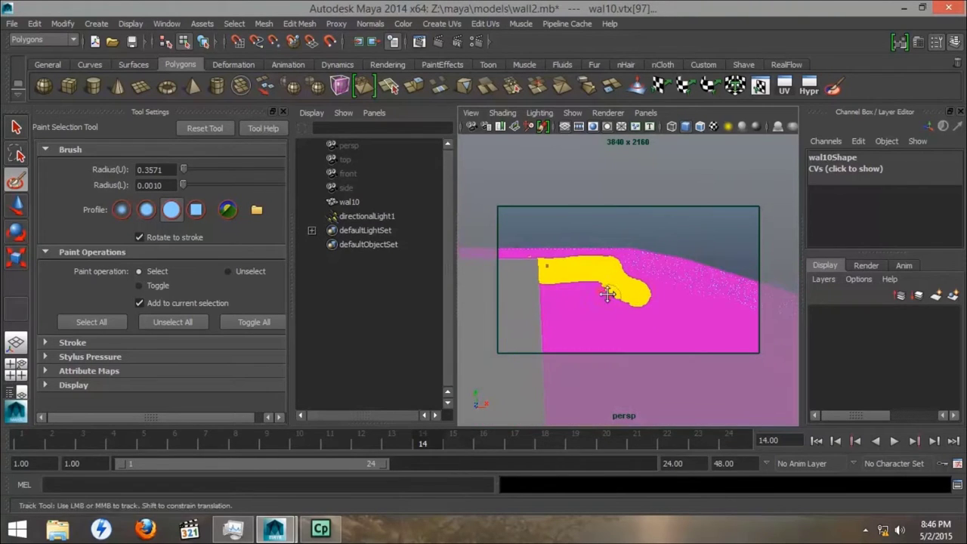
{"action": "middle_click_drag", "start_coordinate": [551, 276], "coordinate": [605, 91], "text": "alt"}
{"action": "mouse_move", "coordinate": [552, 285]}
{"action": "middle_mouse_down", "text": "alt"}
{"action": "mouse_move", "coordinate": [597, 324]}
{"action": "mouse_move", "coordinate": [651, 282]}
{"action": "mouse_move", "coordinate": [684, 278]}
{"action": "middle_mouse_up", "text": "alt"}
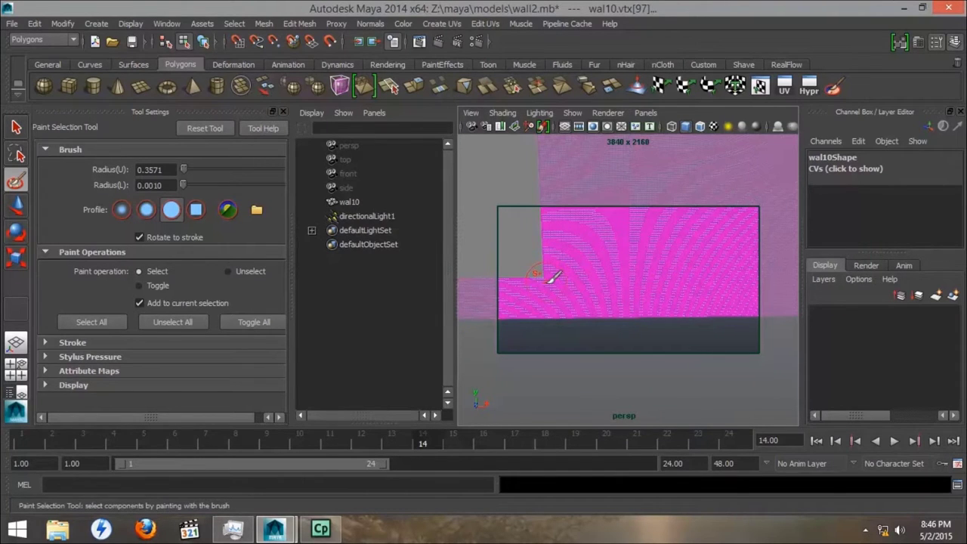
{"action": "mouse_move", "coordinate": [554, 277]}
{"action": "left_mouse_down"}
{"action": "mouse_move", "coordinate": [702, 283]}
{"action": "mouse_move", "coordinate": [692, 219]}
{"action": "mouse_move", "coordinate": [549, 220]}
{"action": "mouse_move", "coordinate": [540, 235]}
{"action": "mouse_move", "coordinate": [674, 238]}
{"action": "mouse_move", "coordinate": [679, 246]}
{"action": "mouse_move", "coordinate": [652, 260]}
{"action": "mouse_move", "coordinate": [557, 263]}
{"action": "left_mouse_up"}
{"action": "right_click_drag", "start_coordinate": [587, 270], "coordinate": [563, 272], "text": "alt"}
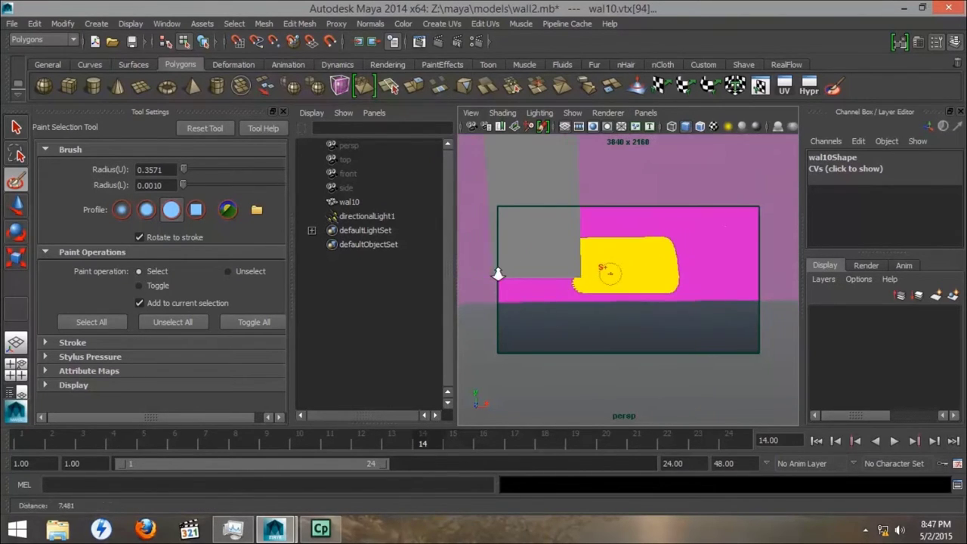
{"action": "middle_click_drag", "start_coordinate": [566, 275], "coordinate": [572, 272], "text": "alt"}
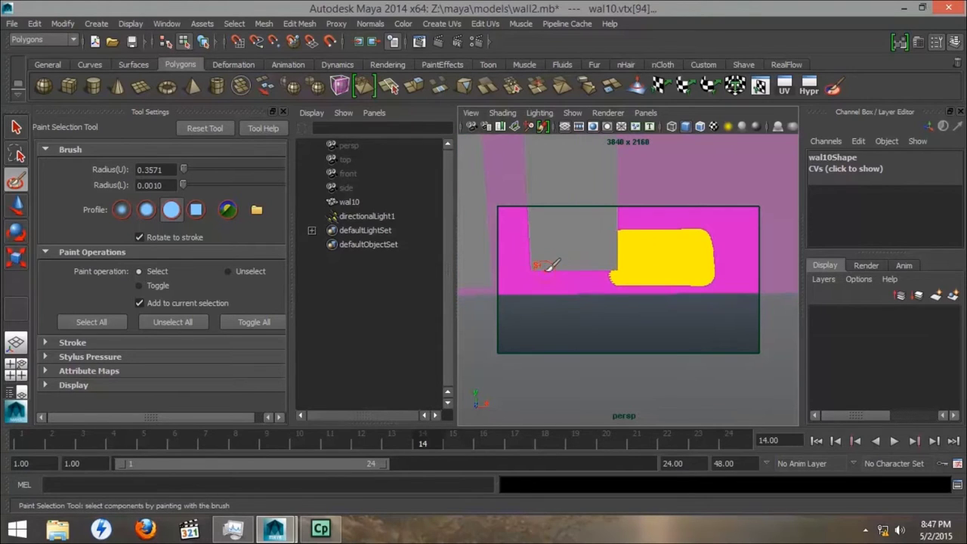
{"action": "mouse_move", "coordinate": [542, 267]}
{"action": "left_mouse_down"}
{"action": "mouse_move", "coordinate": [604, 274]}
{"action": "mouse_move", "coordinate": [624, 264]}
{"action": "left_mouse_up"}
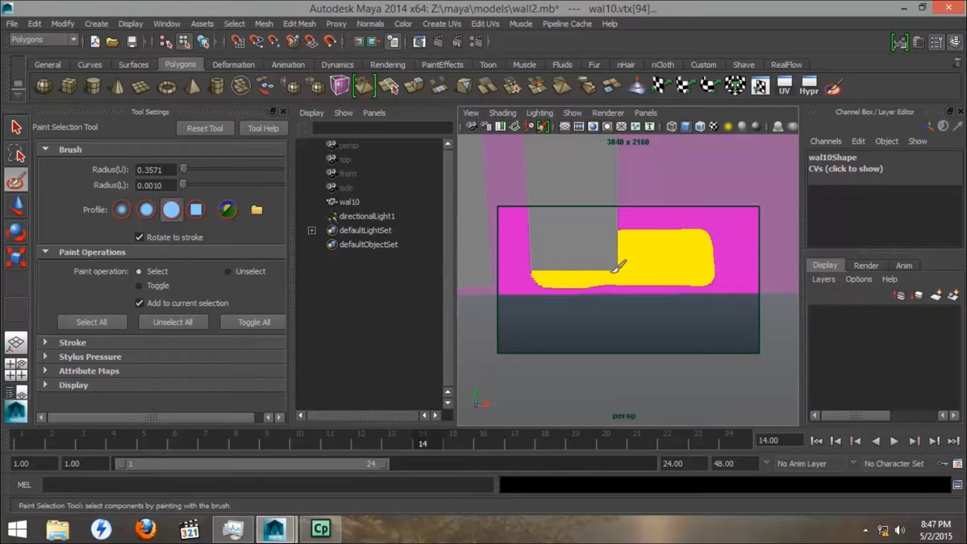
Connect the upper and lower painted strips with a vertical one and fill the enclosed area with selected vertices.
{"action": "middle_click_drag", "start_coordinate": [691, 244], "coordinate": [630, 350], "text": "alt"}
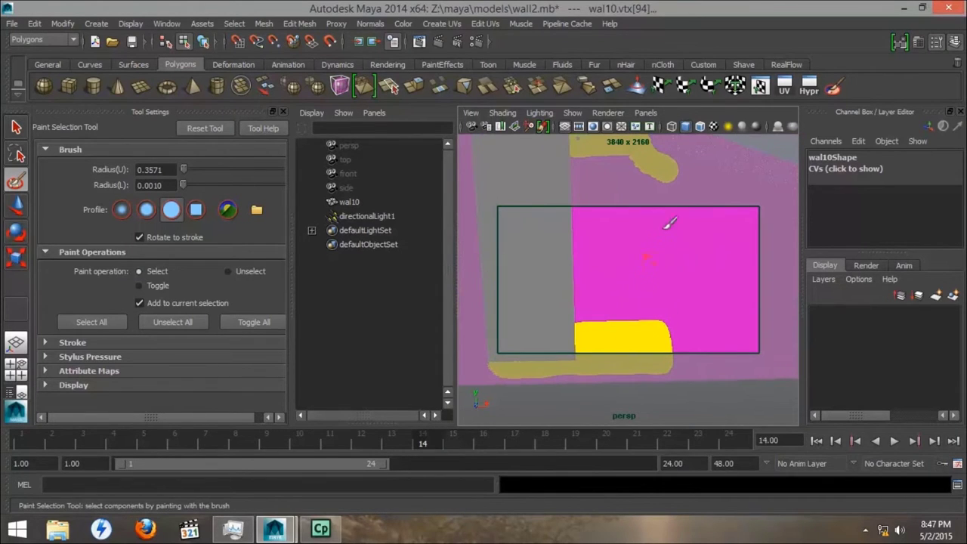
{"action": "left_click_drag", "start_coordinate": [668, 172], "coordinate": [682, 348]}
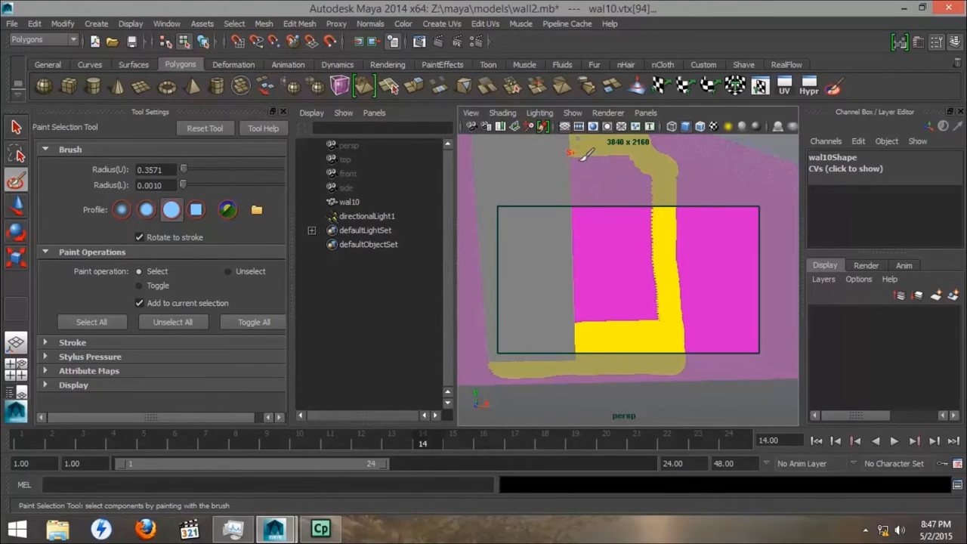
{"action": "mouse_move", "coordinate": [584, 155]}
{"action": "left_mouse_down"}
{"action": "mouse_move", "coordinate": [639, 162]}
{"action": "mouse_move", "coordinate": [652, 198]}
{"action": "mouse_move", "coordinate": [656, 320]}
{"action": "mouse_move", "coordinate": [589, 327]}
{"action": "mouse_move", "coordinate": [580, 321]}
{"action": "mouse_move", "coordinate": [569, 179]}
{"action": "mouse_move", "coordinate": [617, 173]}
{"action": "mouse_move", "coordinate": [633, 203]}
{"action": "mouse_move", "coordinate": [638, 308]}
{"action": "mouse_move", "coordinate": [600, 312]}
{"action": "mouse_move", "coordinate": [586, 195]}
{"action": "mouse_move", "coordinate": [611, 191]}
{"action": "mouse_move", "coordinate": [633, 303]}
{"action": "left_mouse_up"}
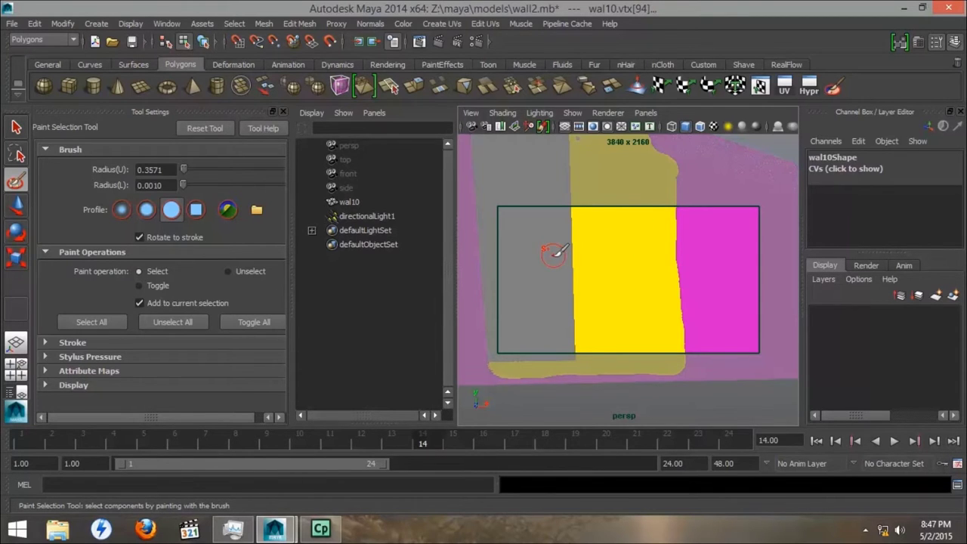
{"action": "scroll", "coordinate": [615, 267], "scroll_direction": "up", "scroll_amount": 4}
{"action": "middle_click_drag", "start_coordinate": [633, 222], "coordinate": [632, 429], "text": "alt"}
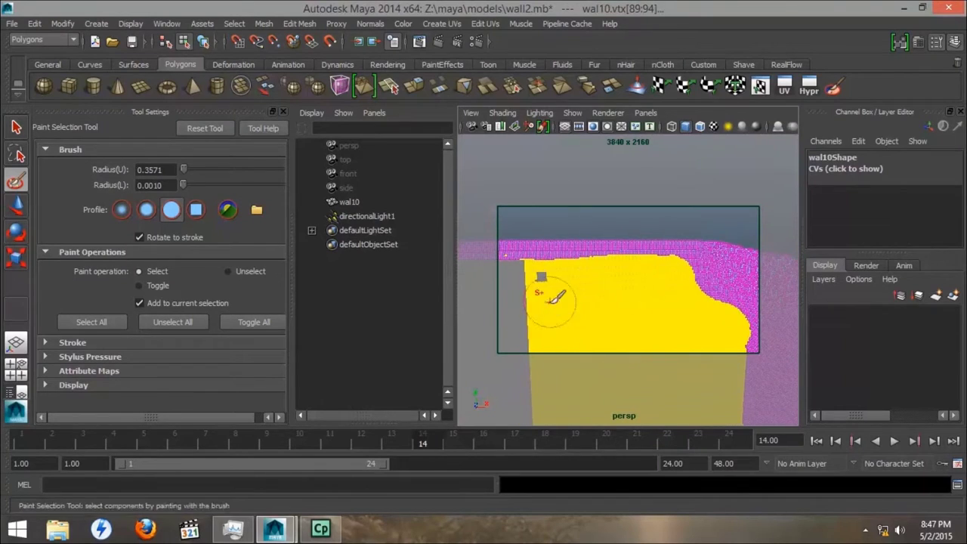
Merge the painted vertices into one corner vertex using the Merge Vertex Tool set to merge to the target vertex.
{"action": "scroll", "coordinate": [555, 298], "scroll_direction": "up", "scroll_amount": 5}
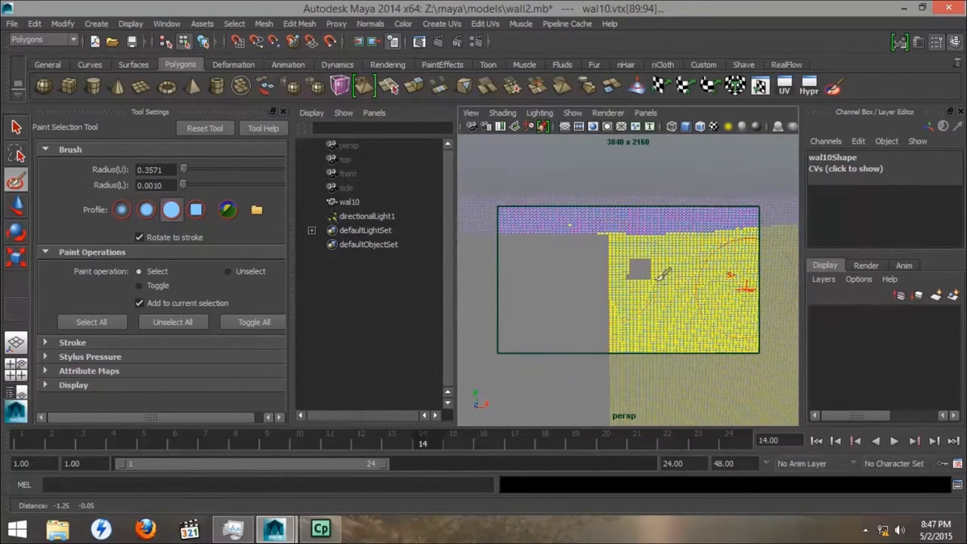
{"action": "middle_click_drag", "start_coordinate": [663, 273], "coordinate": [640, 277], "text": "alt"}
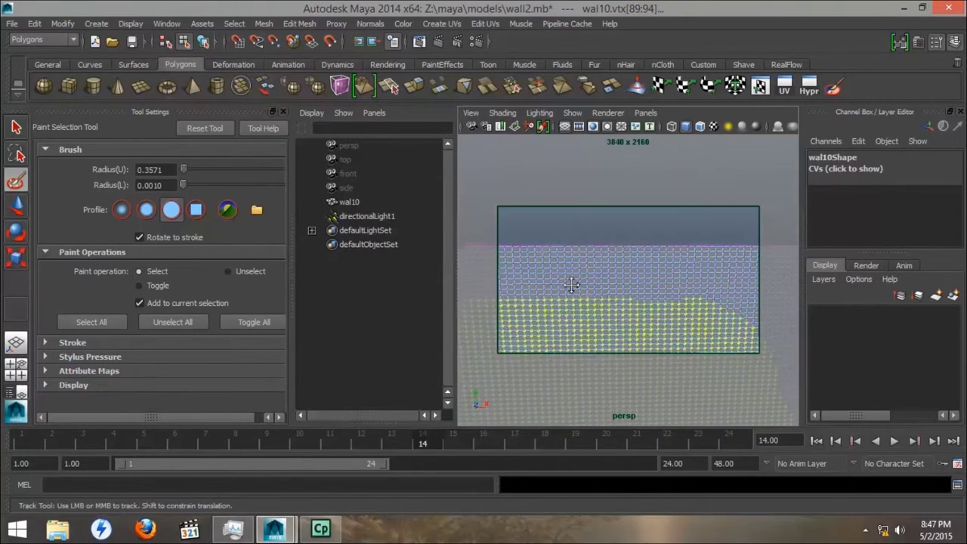
{"action": "right_click_drag", "start_coordinate": [572, 285], "coordinate": [606, 284], "text": "alt"}
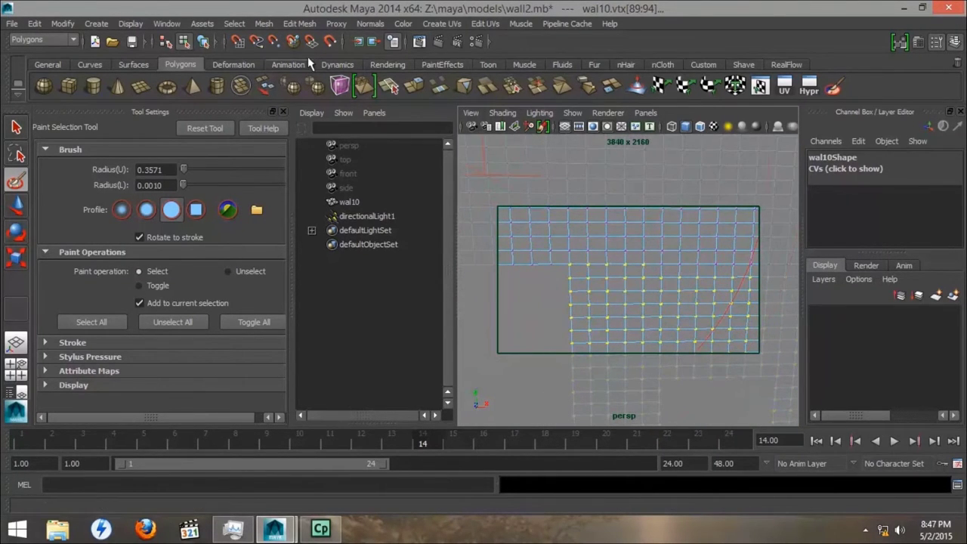
{"action": "left_click", "coordinate": [293, 23]}
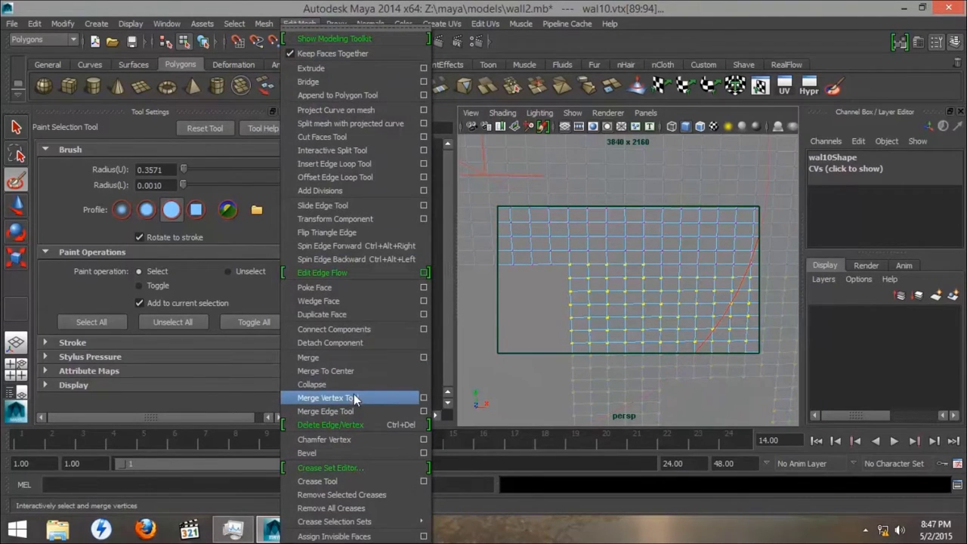
{"action": "left_click", "coordinate": [424, 398]}
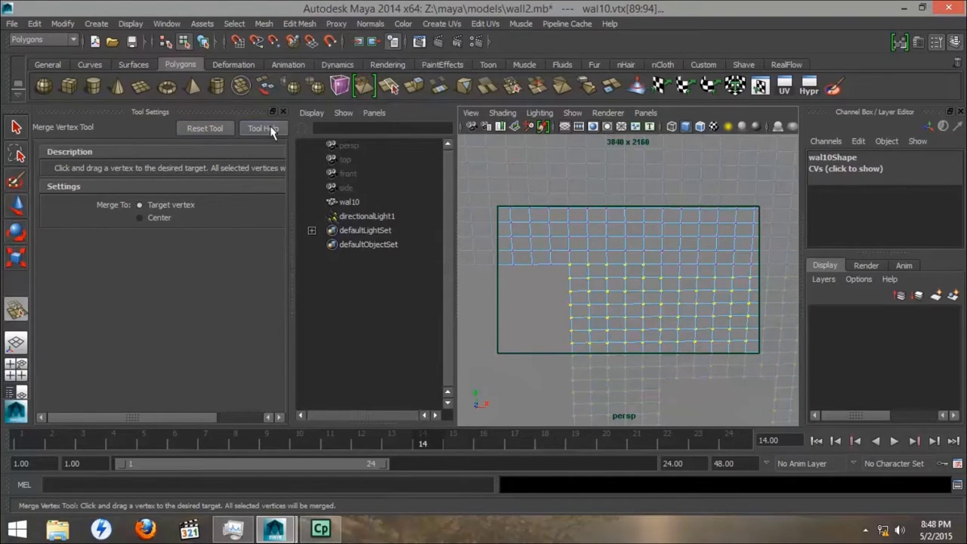
{"action": "left_click", "coordinate": [284, 112]}
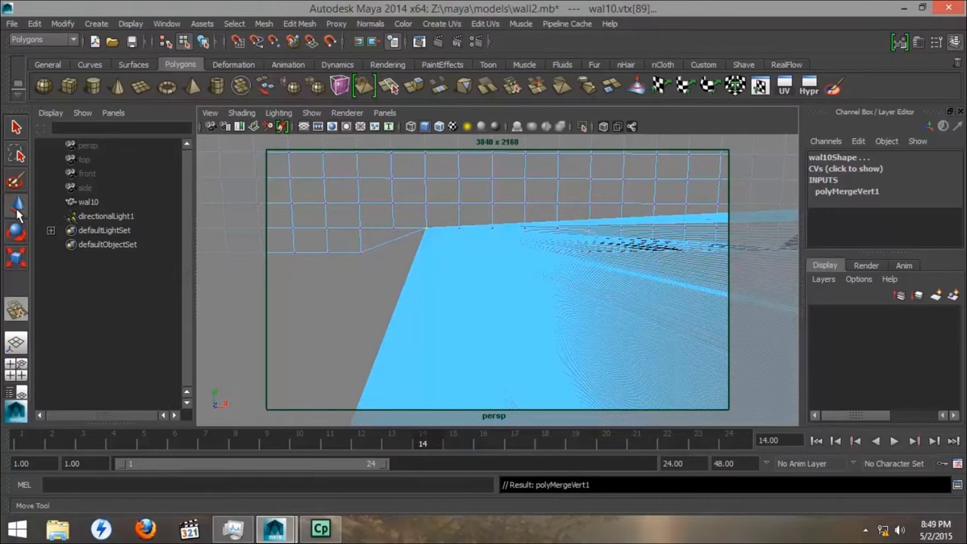
Move the merged vertex straight down, away from the remaining rows of the wall mesh.
{"action": "key", "text": "w"}
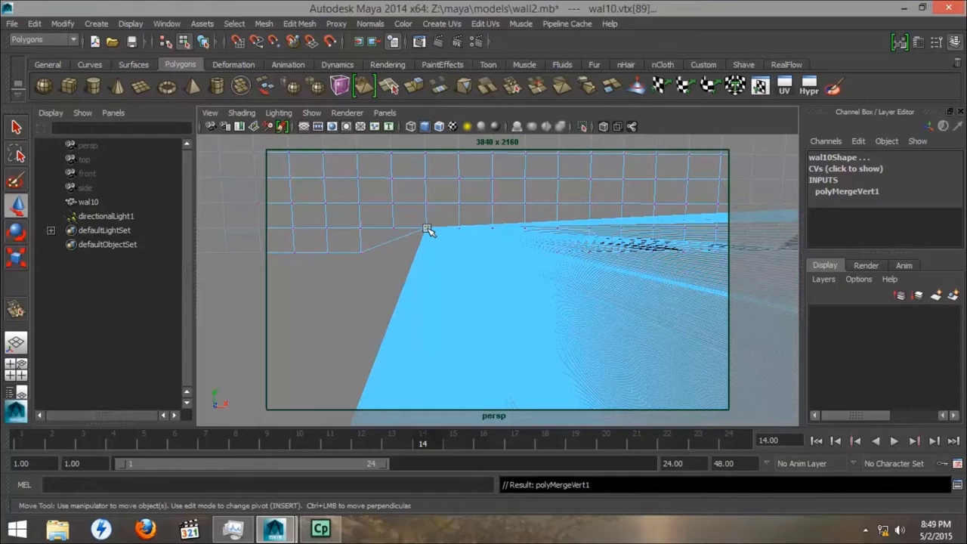
{"action": "left_click_drag", "start_coordinate": [429, 230], "coordinate": [428, 219]}
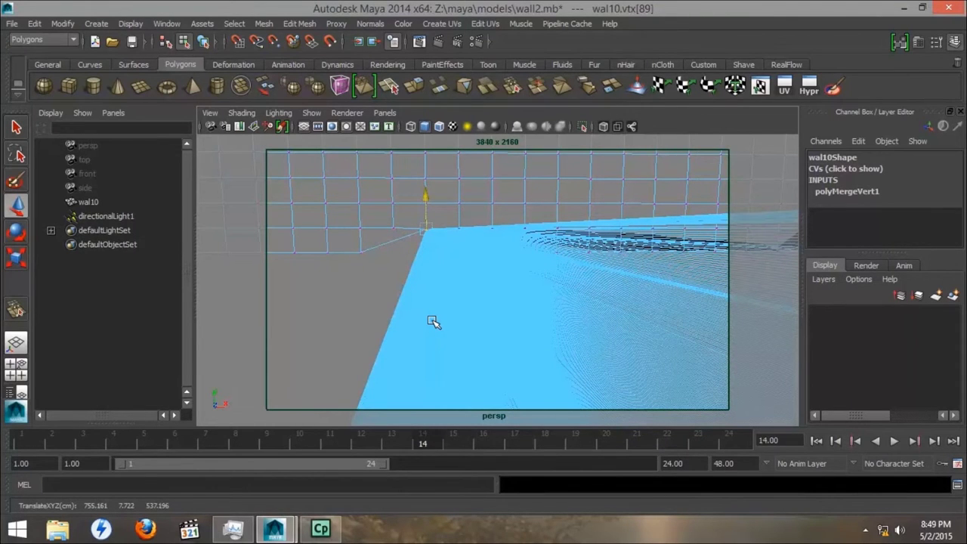
{"action": "middle_click_drag", "start_coordinate": [432, 322], "coordinate": [432, 326]}
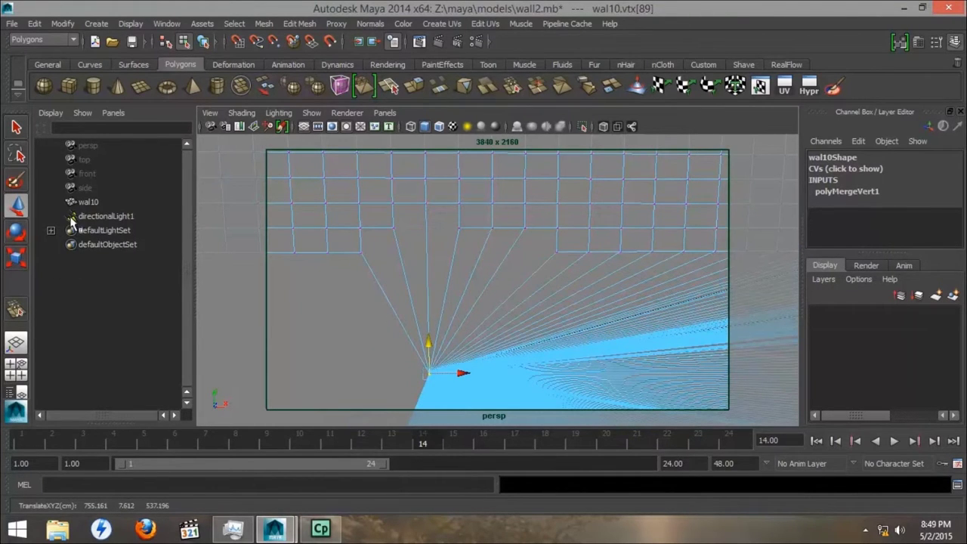
Delete the construction history of wal10 and save the scene.
{"action": "left_click", "coordinate": [85, 202]}
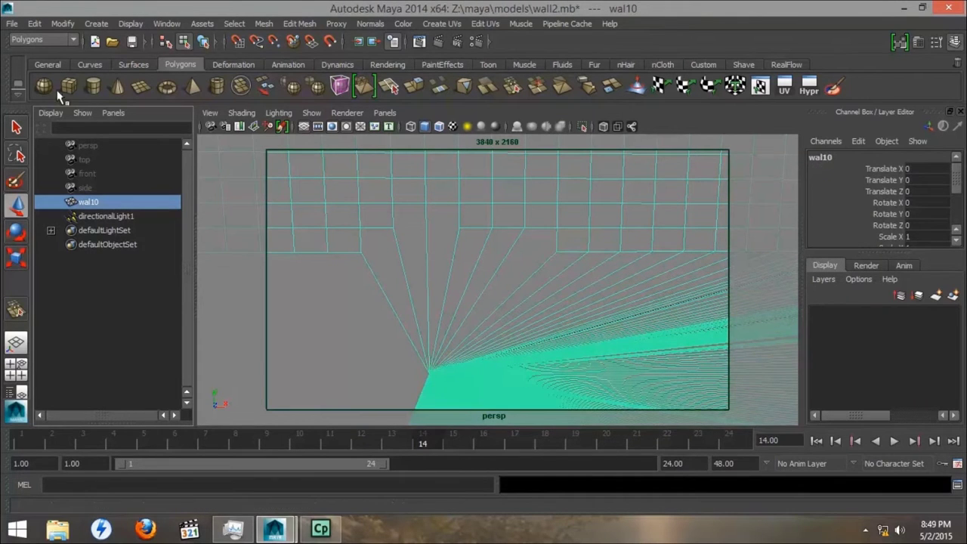
{"action": "left_click", "coordinate": [34, 23]}
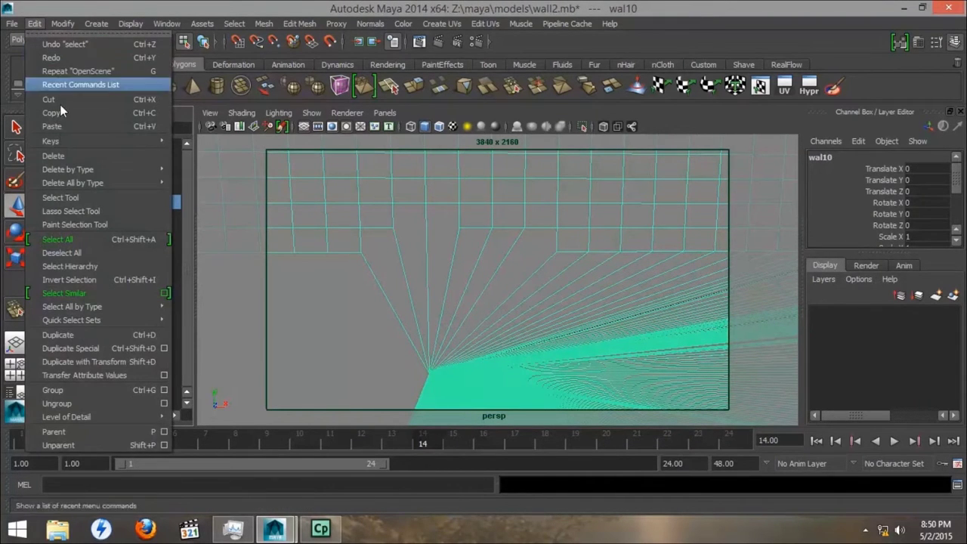
{"action": "mouse_move", "coordinate": [72, 172]}
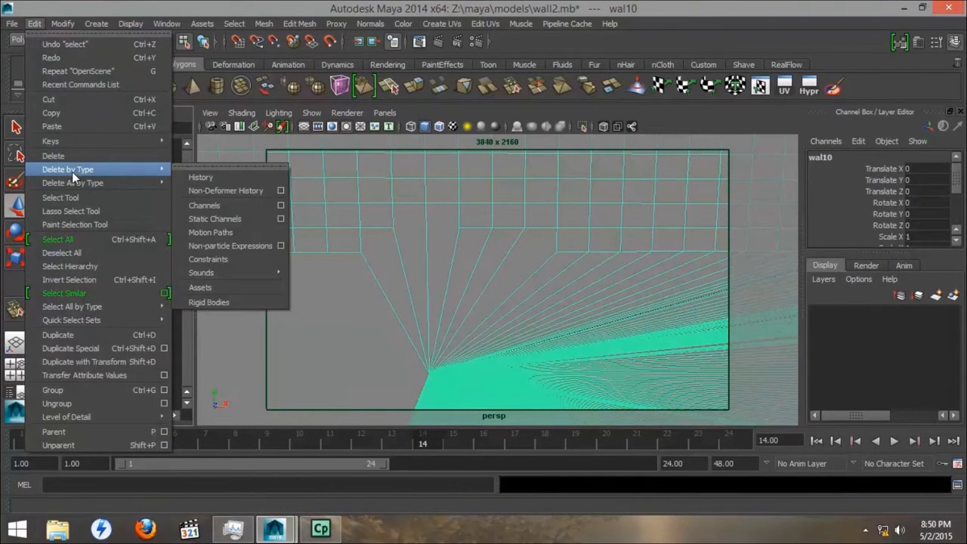
{"action": "left_click", "coordinate": [198, 177]}
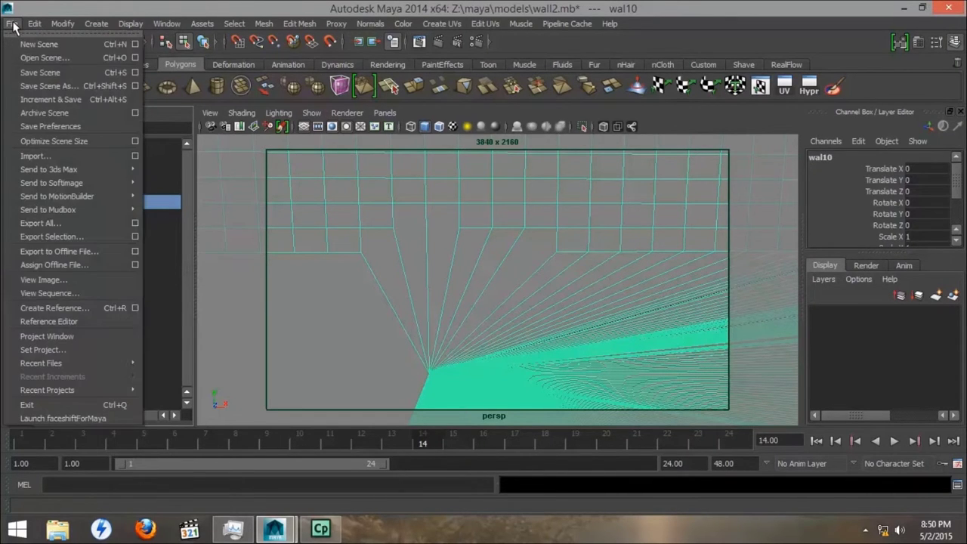
{"action": "left_click", "coordinate": [40, 73]}
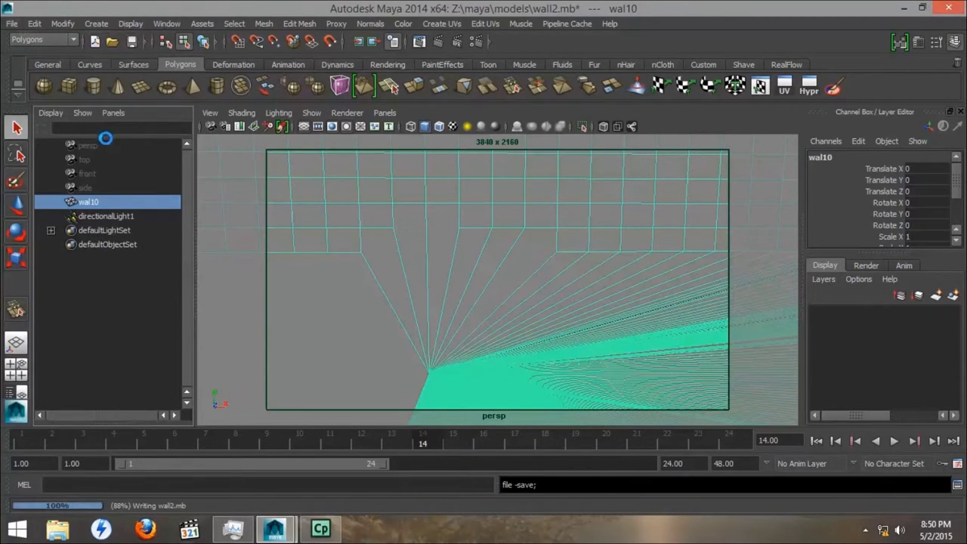
In edge mode with wireframe display, select the edges converging at the merged vertex and delete them.
{"action": "key", "text": "w"}
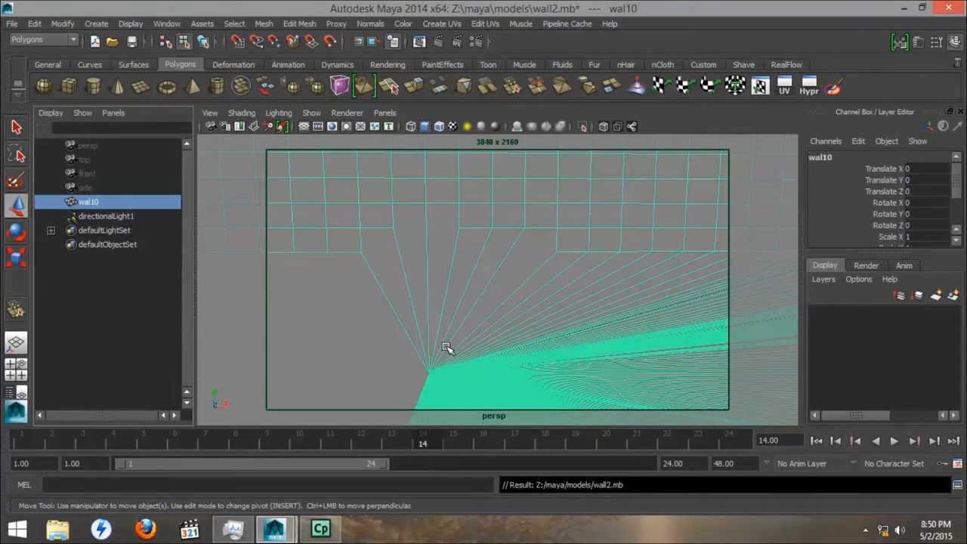
{"action": "right_click_drag", "start_coordinate": [447, 348], "coordinate": [443, 189]}
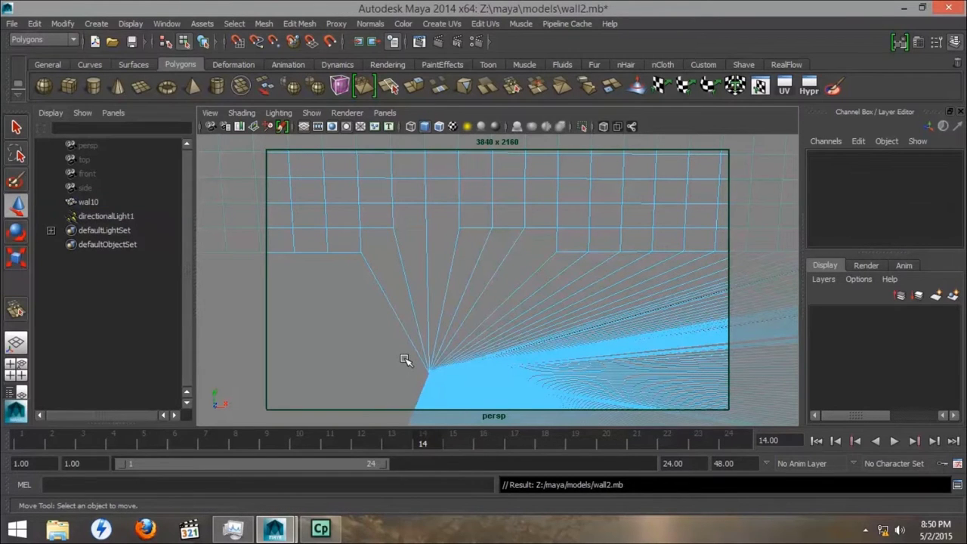
{"action": "left_click_drag", "start_coordinate": [424, 361], "coordinate": [466, 401]}
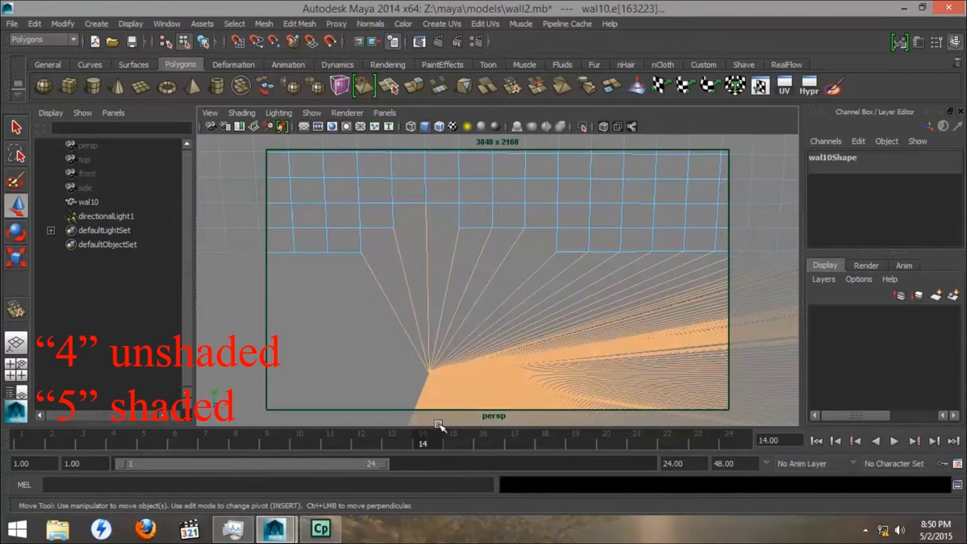
{"action": "key", "text": "4"}
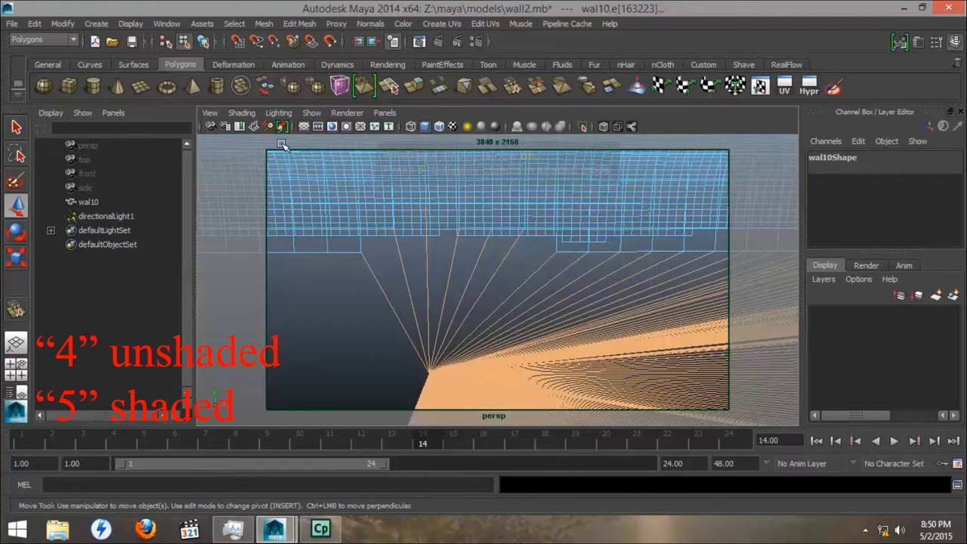
{"action": "key", "text": "4"}
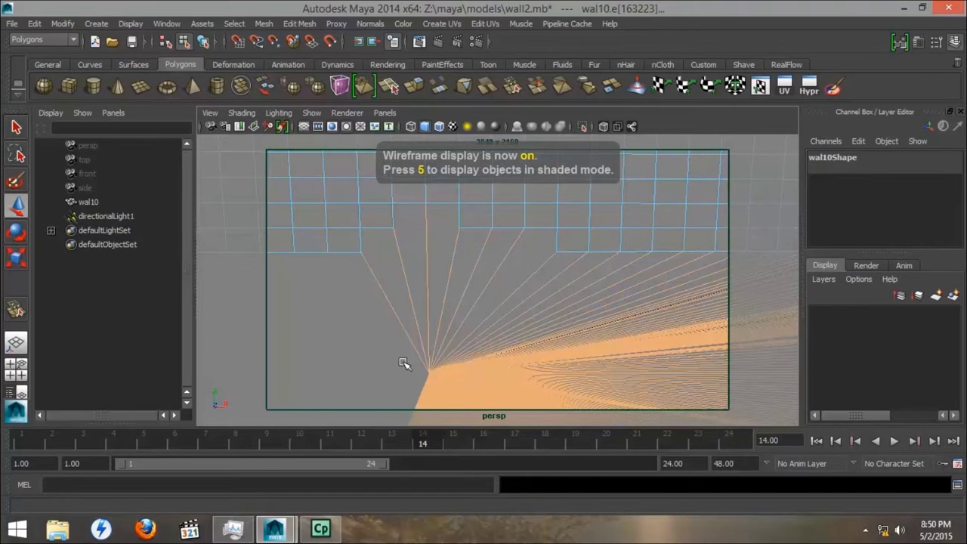
{"action": "key", "text": "Delete"}
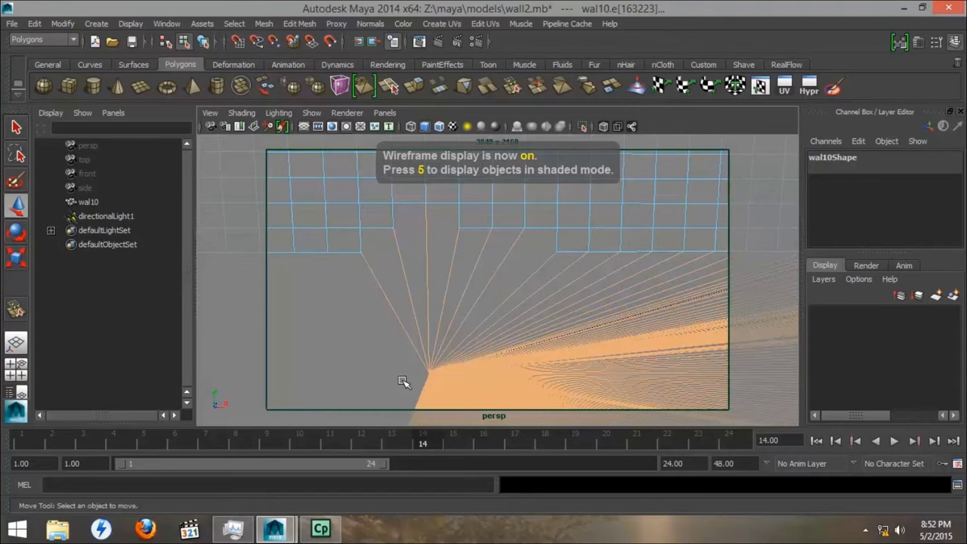
{"action": "key", "text": "Delete"}
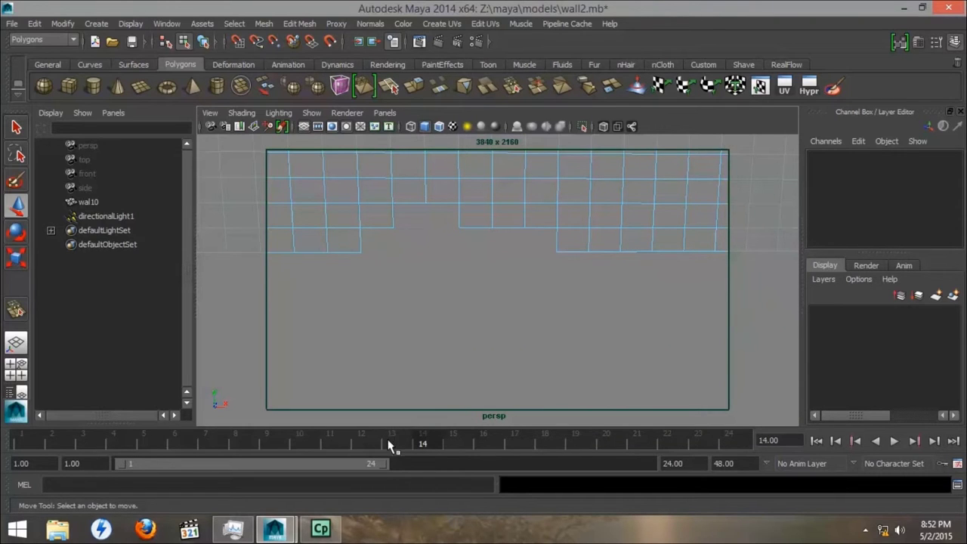
Clear the history of wal10 after the edge deletion and save the scene again.
{"action": "left_click", "coordinate": [89, 203]}
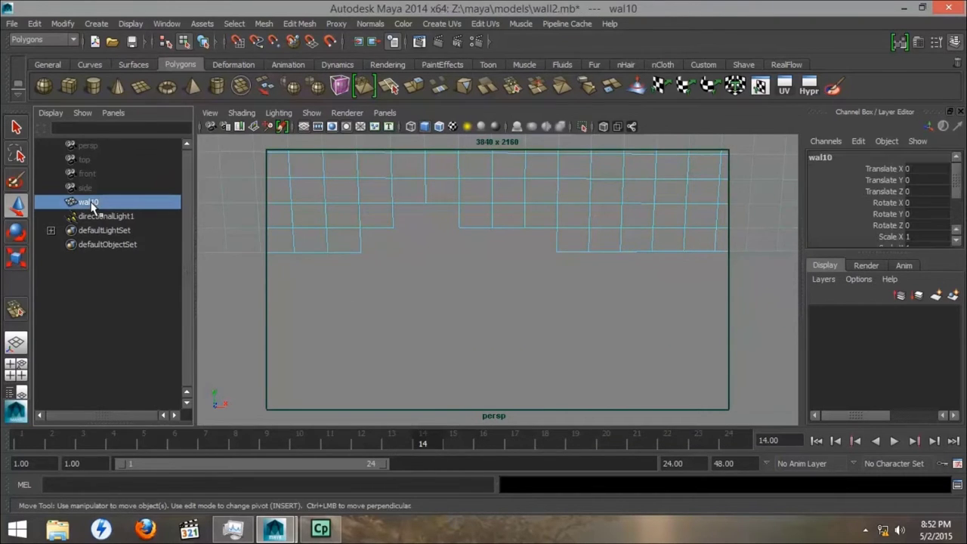
{"action": "left_click", "coordinate": [35, 23]}
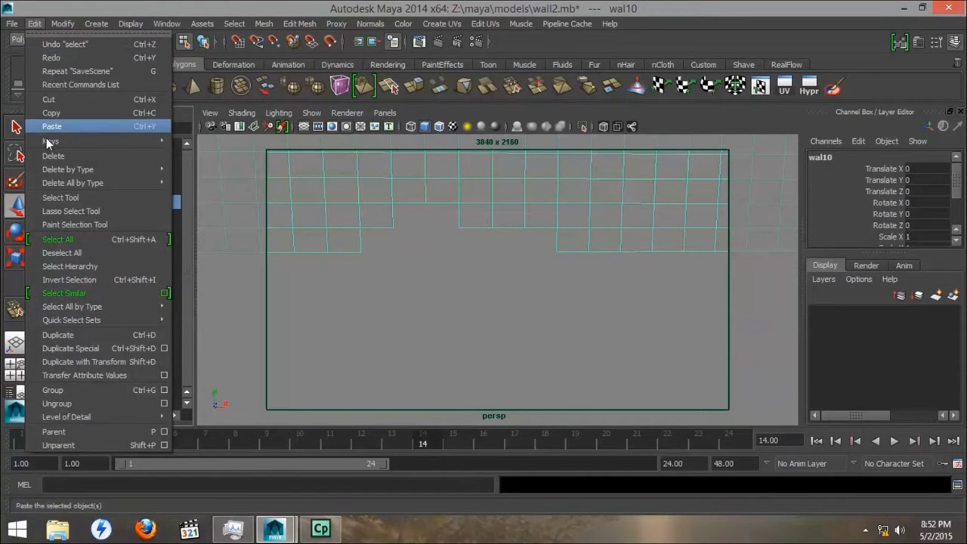
{"action": "mouse_move", "coordinate": [89, 171]}
{"action": "left_click", "coordinate": [198, 176]}
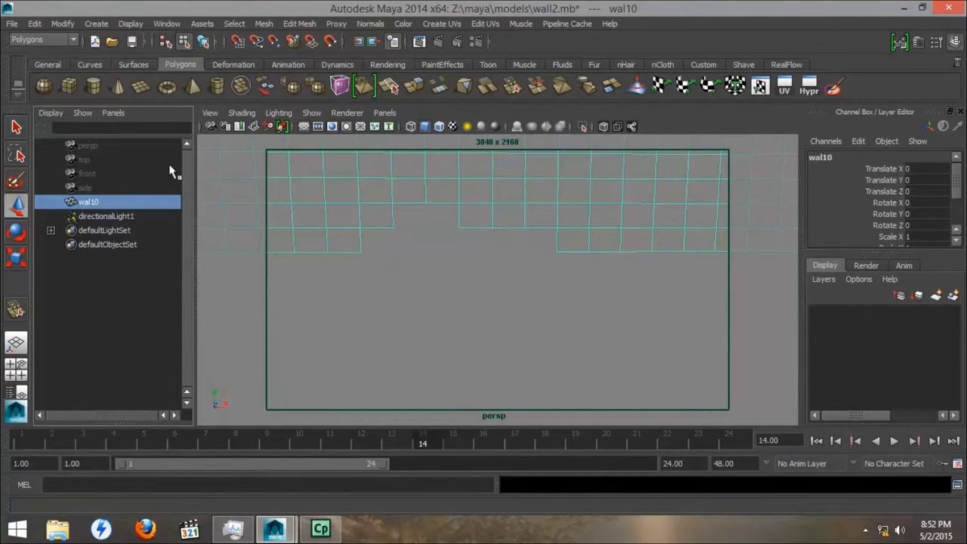
{"action": "left_click", "coordinate": [13, 24]}
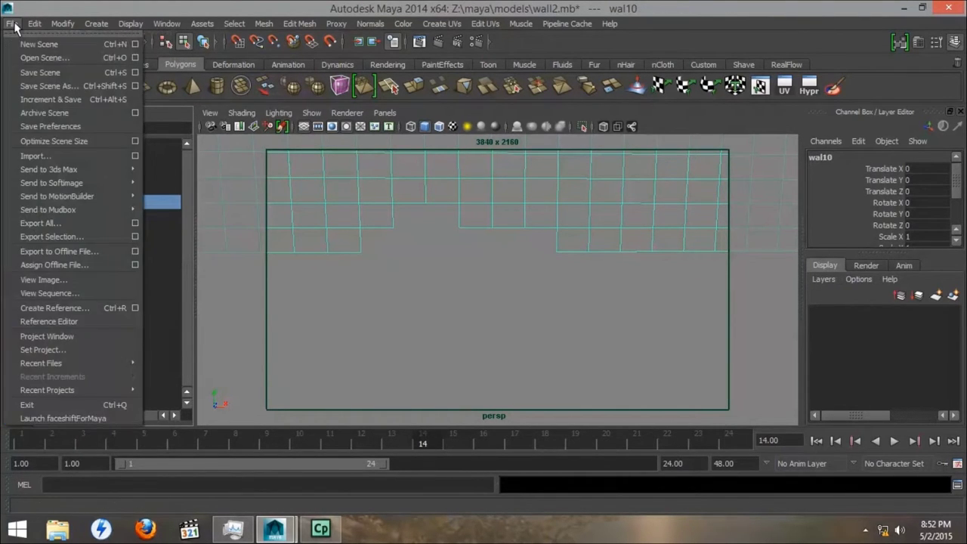
{"action": "left_click", "coordinate": [38, 72]}
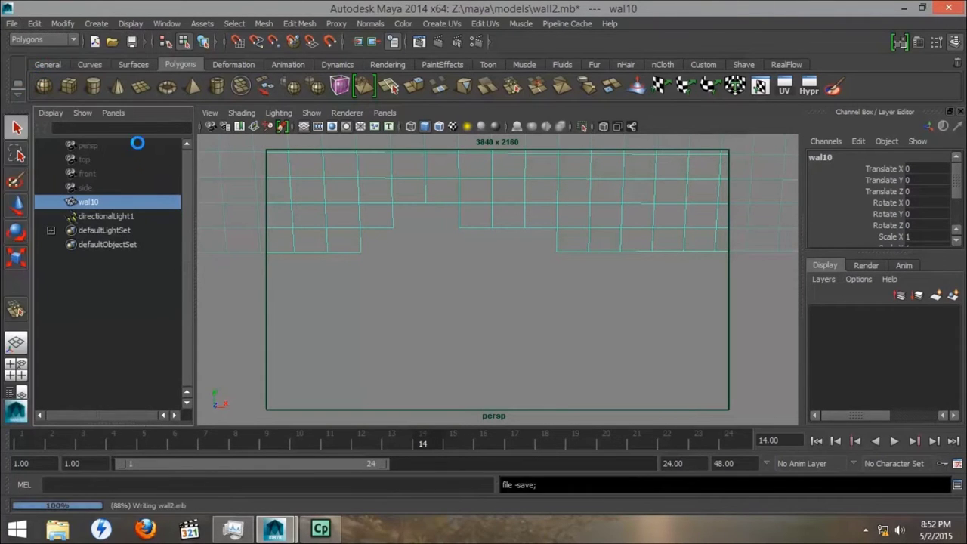
Paint-select a broad diagonal band of vertices across the dense part of wal10, starting at its open border.
{"action": "key", "text": "w"}
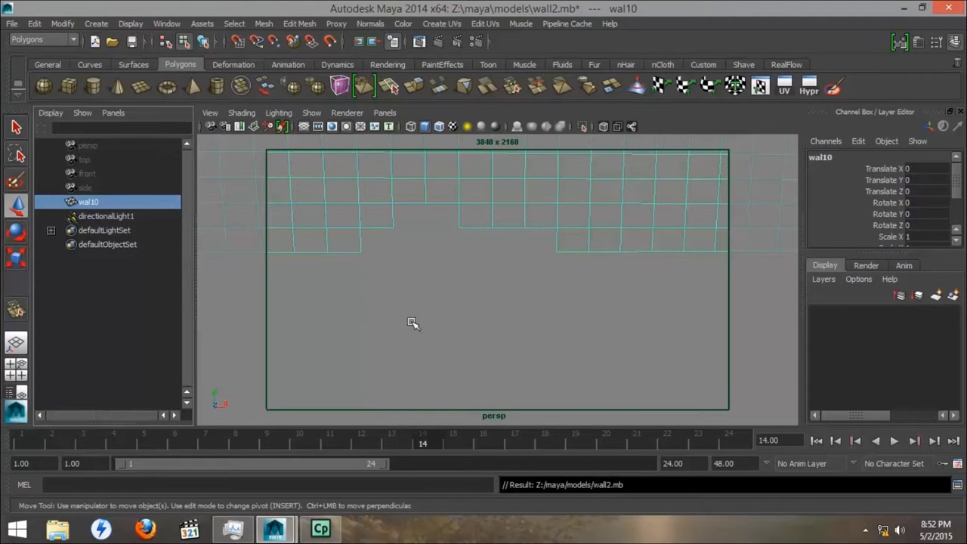
{"action": "left_click_drag", "start_coordinate": [410, 324], "coordinate": [382, 340], "text": "alt"}
{"action": "left_click_drag", "start_coordinate": [506, 311], "coordinate": [302, 198], "text": "alt"}
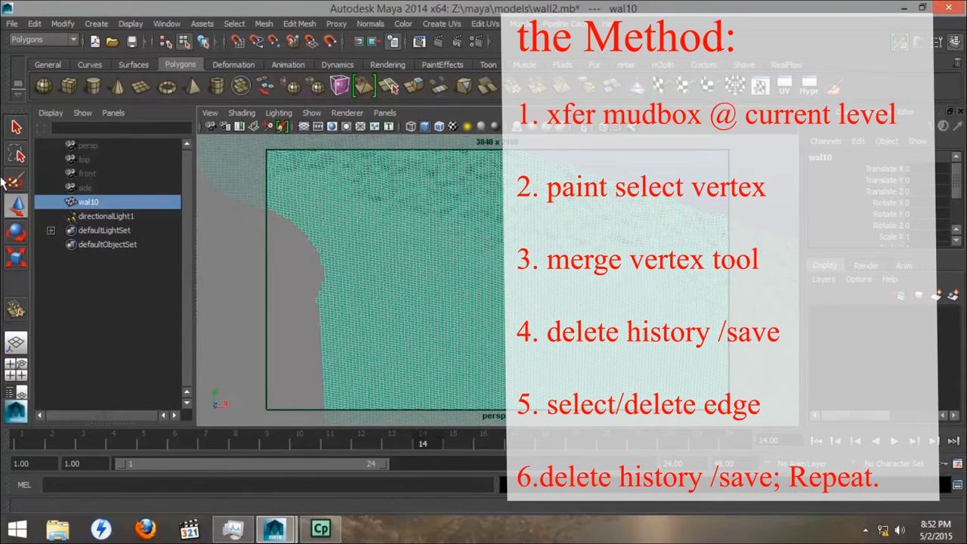
{"action": "left_click", "coordinate": [15, 182]}
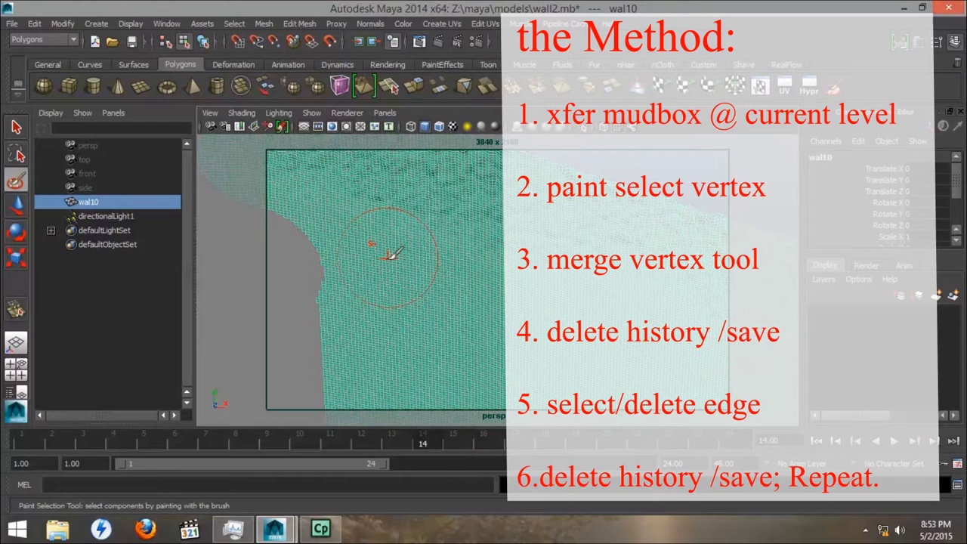
{"action": "right_click_drag", "start_coordinate": [391, 253], "coordinate": [332, 210]}
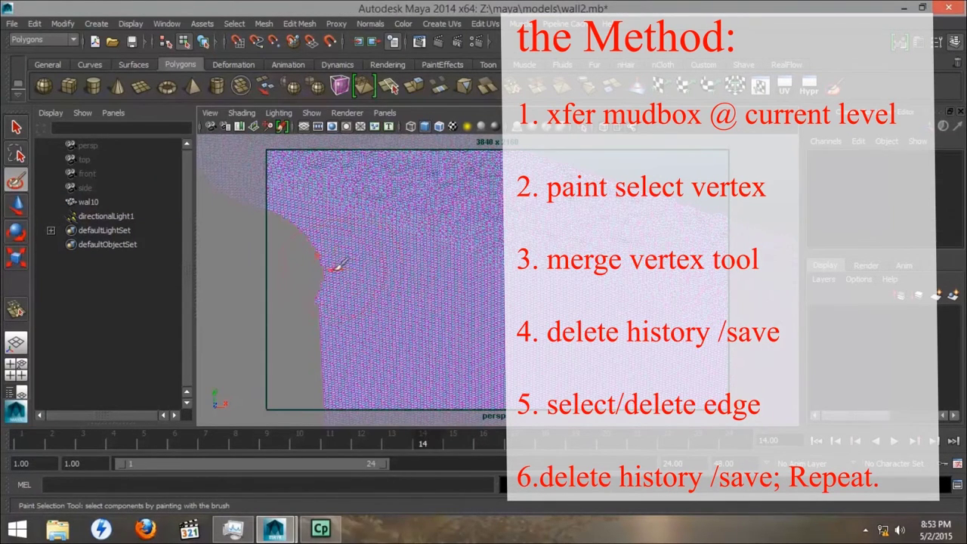
{"action": "mouse_move", "coordinate": [328, 275]}
{"action": "left_mouse_down"}
{"action": "mouse_move", "coordinate": [411, 313]}
{"action": "mouse_move", "coordinate": [606, 368]}
{"action": "left_mouse_up"}
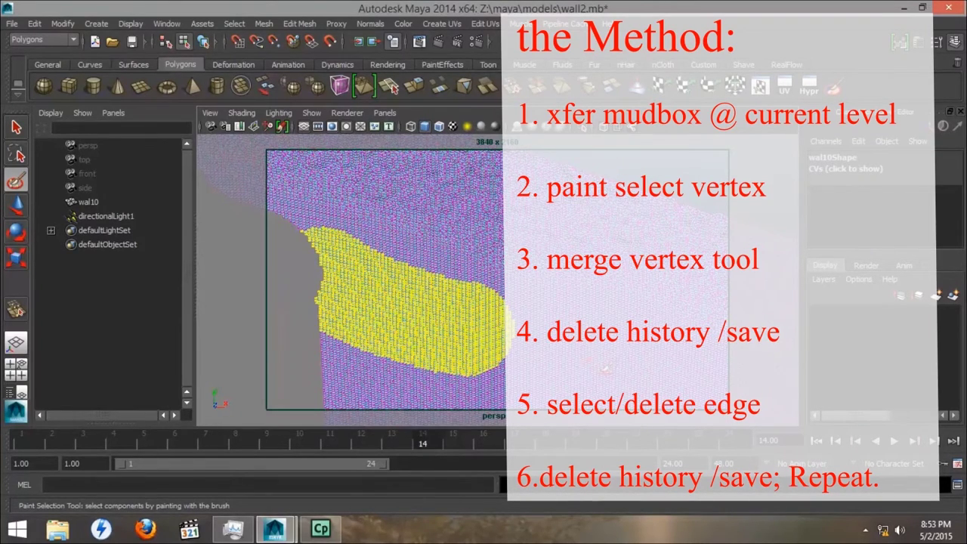
{"action": "mouse_move", "coordinate": [574, 318]}
{"action": "middle_mouse_down", "text": "alt"}
{"action": "mouse_move", "coordinate": [468, 227]}
{"action": "mouse_move", "coordinate": [432, 211]}
{"action": "middle_mouse_up", "text": "alt"}
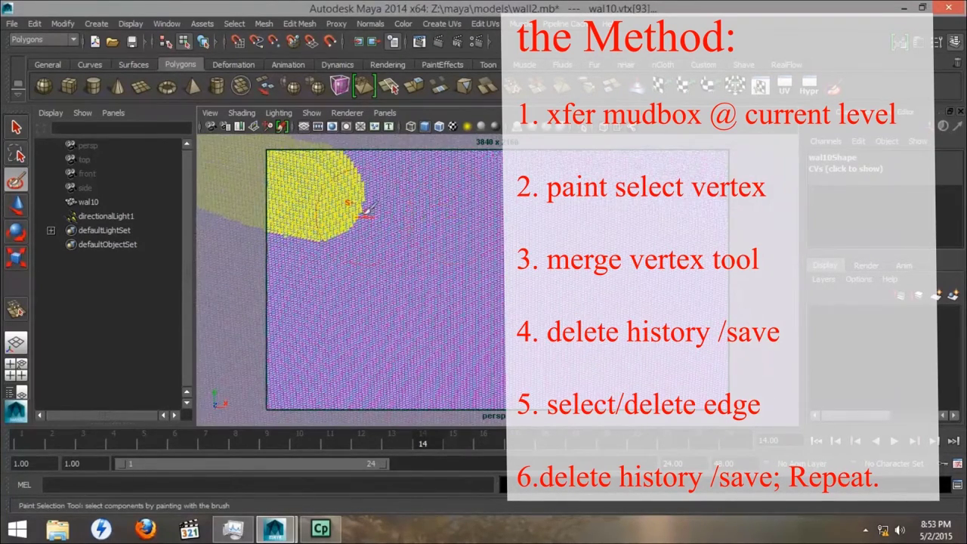
{"action": "mouse_move", "coordinate": [355, 198]}
{"action": "left_mouse_down"}
{"action": "mouse_move", "coordinate": [402, 233]}
{"action": "mouse_move", "coordinate": [586, 273]}
{"action": "mouse_move", "coordinate": [669, 309]}
{"action": "left_mouse_up"}
{"action": "left_click", "coordinate": [320, 529]}
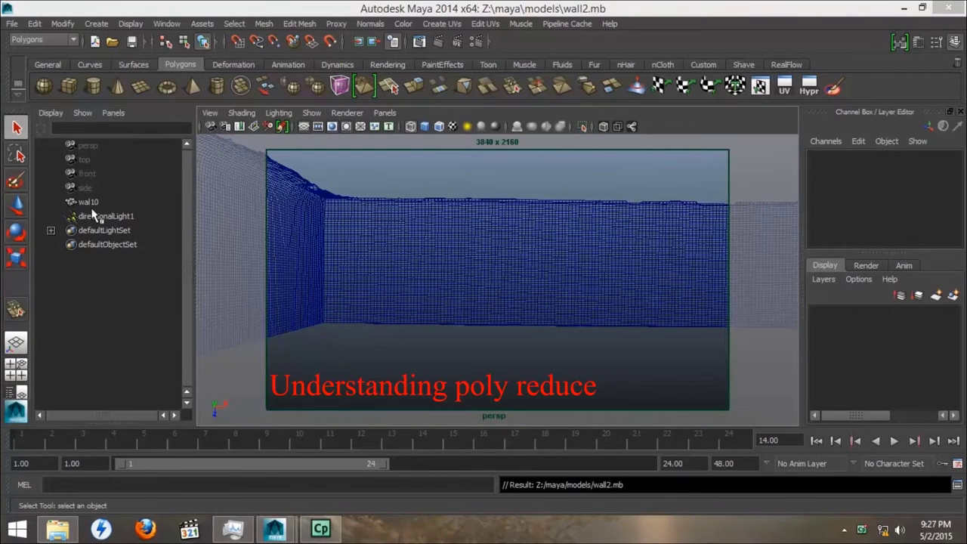
Switch wal10 to face mode and paint-select a large rectangular area of faces on the back wall, beside the corner.
{"action": "left_click", "coordinate": [86, 203]}
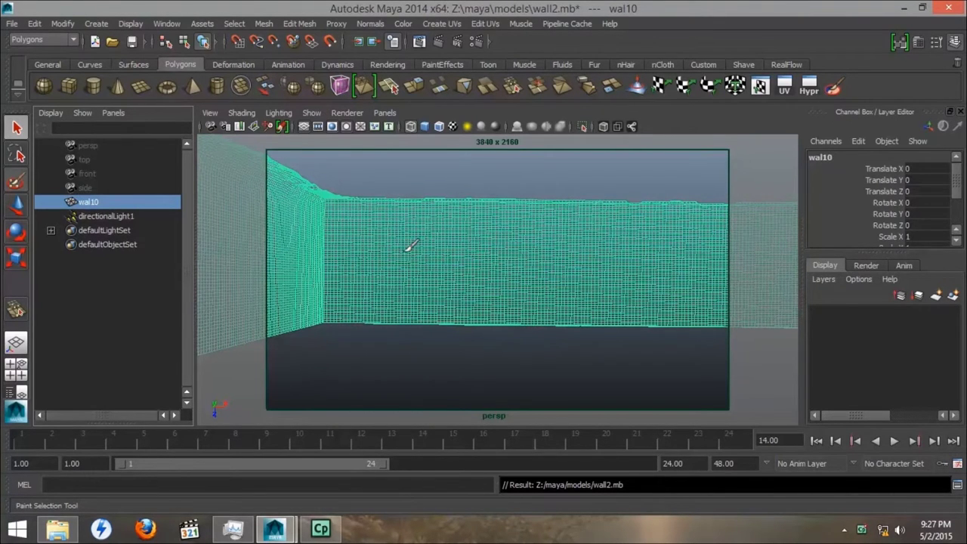
{"action": "right_click_drag", "start_coordinate": [403, 222], "coordinate": [407, 253]}
{"action": "mouse_move", "coordinate": [349, 223]}
{"action": "left_mouse_down"}
{"action": "mouse_move", "coordinate": [508, 227]}
{"action": "mouse_move", "coordinate": [509, 300]}
{"action": "mouse_move", "coordinate": [352, 298]}
{"action": "mouse_move", "coordinate": [346, 234]}
{"action": "mouse_move", "coordinate": [464, 243]}
{"action": "mouse_move", "coordinate": [488, 255]}
{"action": "mouse_move", "coordinate": [485, 270]}
{"action": "mouse_move", "coordinate": [462, 280]}
{"action": "mouse_move", "coordinate": [376, 271]}
{"action": "mouse_move", "coordinate": [379, 259]}
{"action": "mouse_move", "coordinate": [469, 264]}
{"action": "mouse_move", "coordinate": [367, 222]}
{"action": "left_mouse_up"}
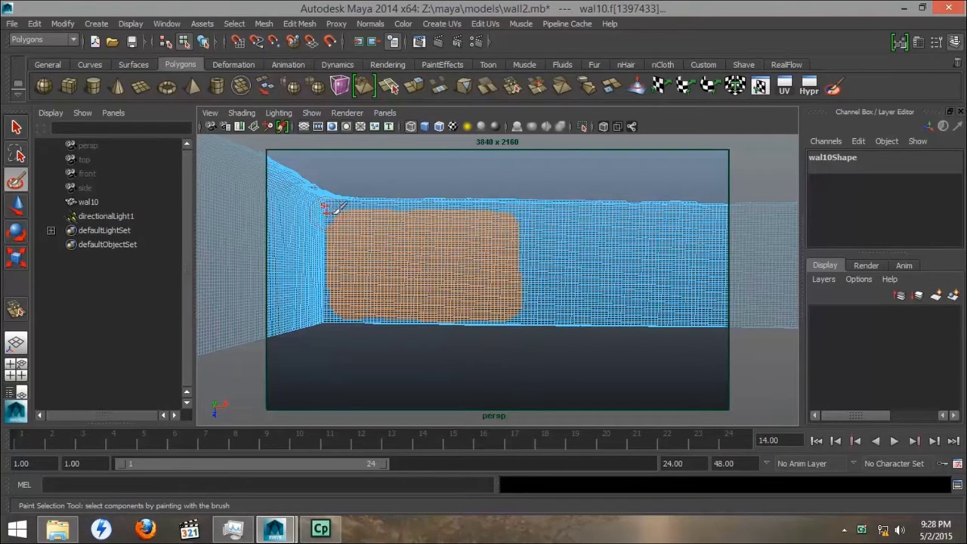
Refine the painted face selection on the back wall, trimming it beside the corner and evening out its lower edge.
{"action": "left_click_drag", "start_coordinate": [338, 211], "coordinate": [335, 326], "text": "ctrl"}
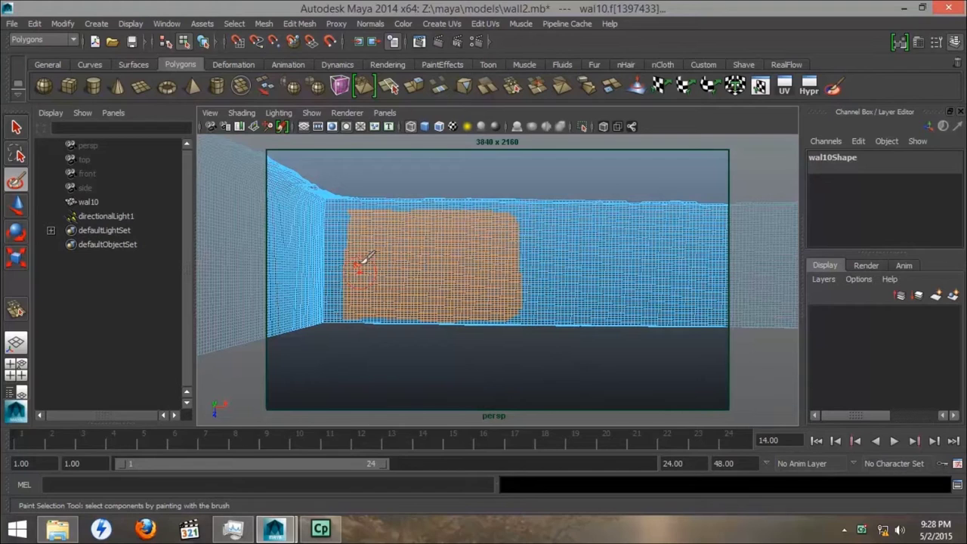
{"action": "left_click", "coordinate": [358, 226], "text": "ctrl"}
{"action": "mouse_move", "coordinate": [358, 227]}
{"action": "left_mouse_down"}
{"action": "mouse_move", "coordinate": [354, 301]}
{"action": "mouse_move", "coordinate": [427, 321]}
{"action": "mouse_move", "coordinate": [343, 314]}
{"action": "mouse_move", "coordinate": [535, 314]}
{"action": "left_mouse_up"}
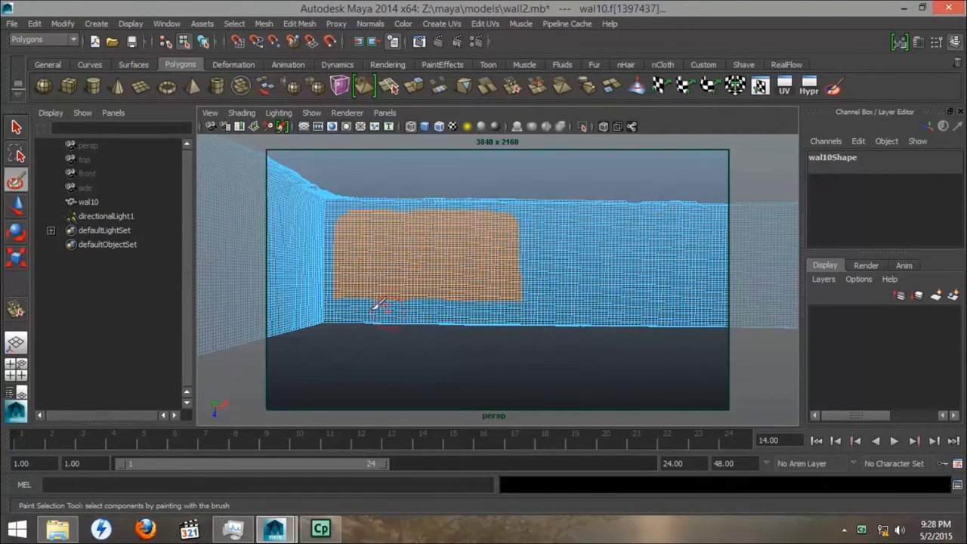
{"action": "mouse_move", "coordinate": [371, 307]}
{"action": "left_mouse_down"}
{"action": "mouse_move", "coordinate": [345, 290]}
{"action": "mouse_move", "coordinate": [405, 303]}
{"action": "mouse_move", "coordinate": [519, 296]}
{"action": "mouse_move", "coordinate": [444, 287]}
{"action": "left_mouse_up"}
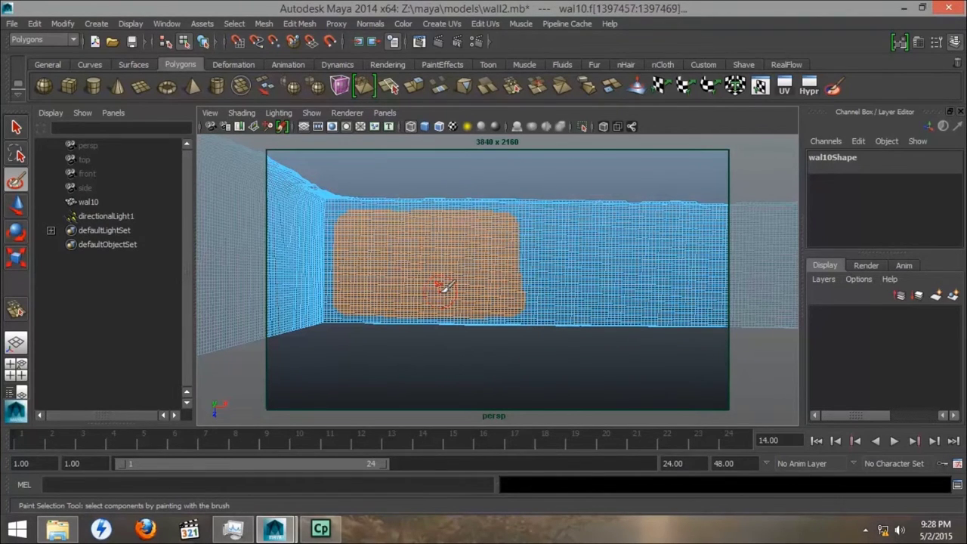
Open the Reduce options for the painted faces and reset the settings to their defaults.
{"action": "left_click", "coordinate": [264, 24]}
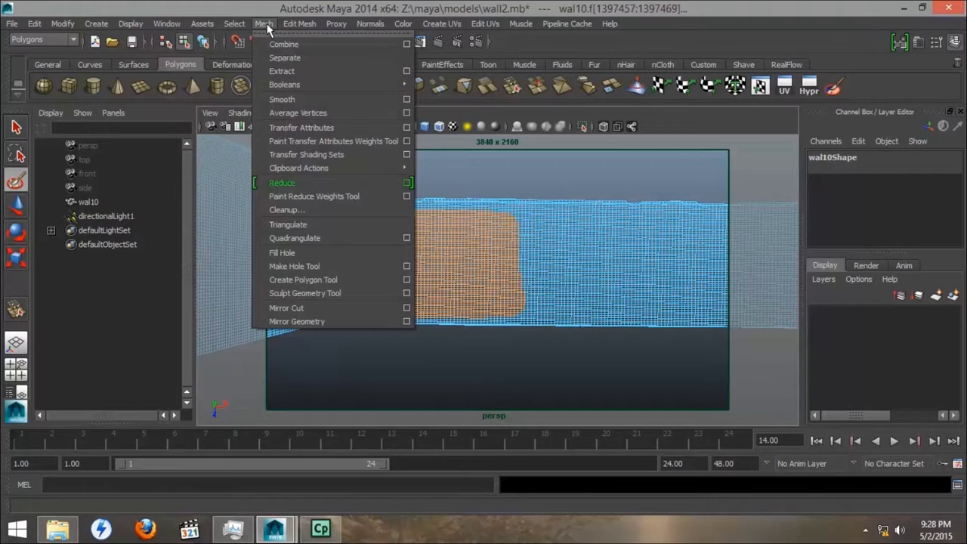
{"action": "left_click", "coordinate": [406, 183]}
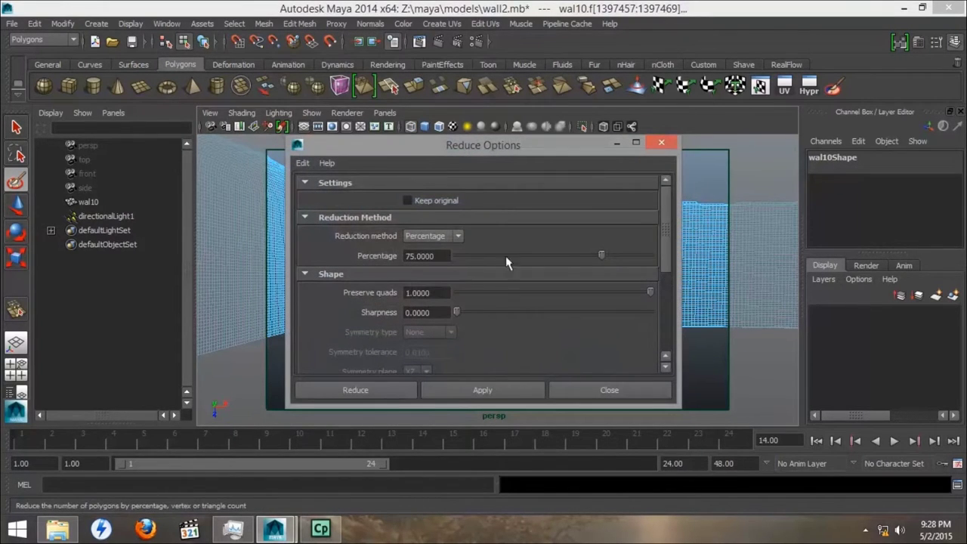
{"action": "left_click", "coordinate": [303, 163]}
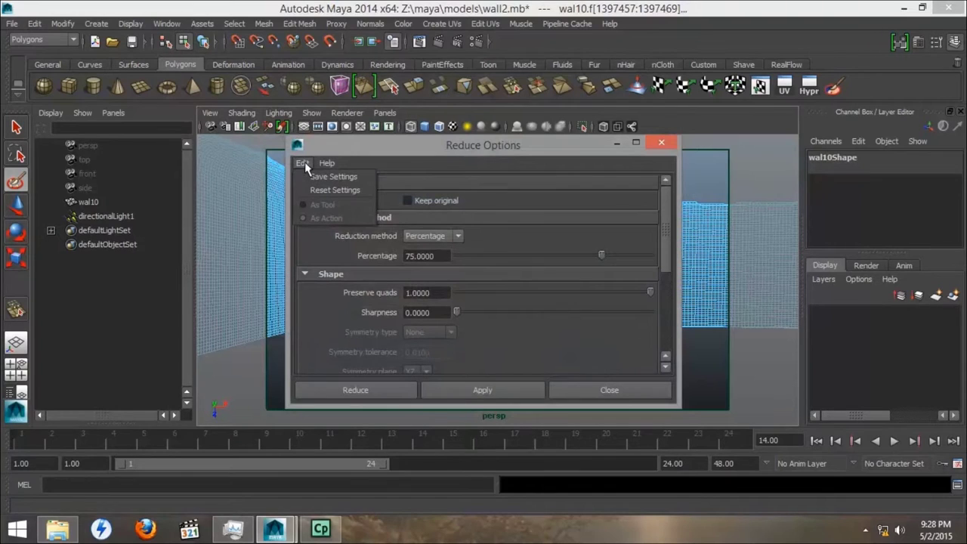
{"action": "left_click", "coordinate": [317, 190]}
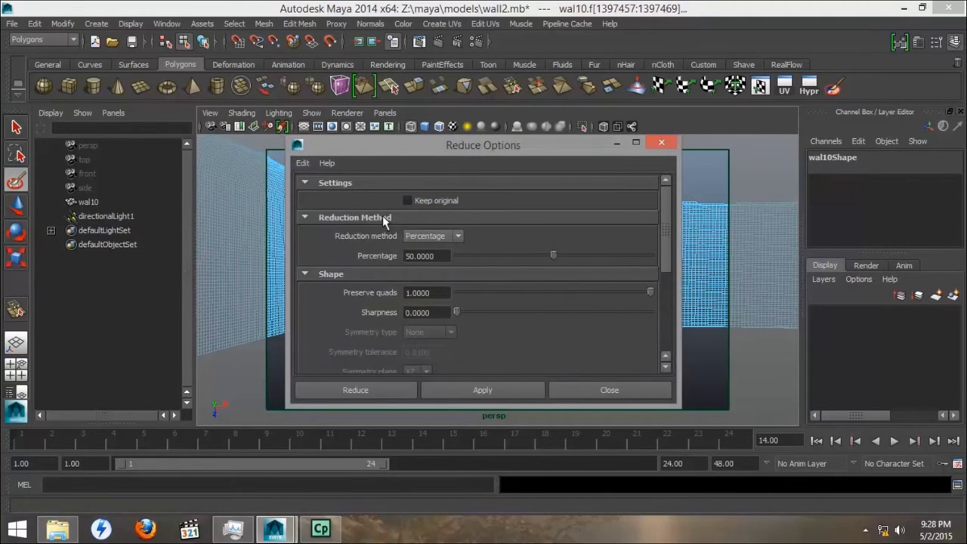
Try reducing the painted faces on the back wall with the percentage set to 100.
{"action": "left_click_drag", "start_coordinate": [554, 256], "coordinate": [662, 261]}
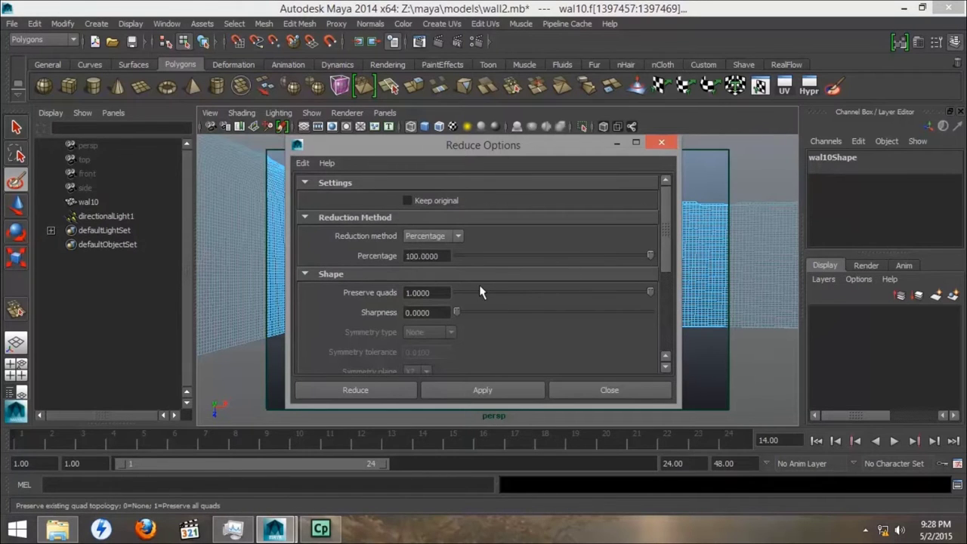
{"action": "left_click", "coordinate": [457, 390]}
{"action": "left_click_drag", "start_coordinate": [371, 143], "coordinate": [653, 13]}
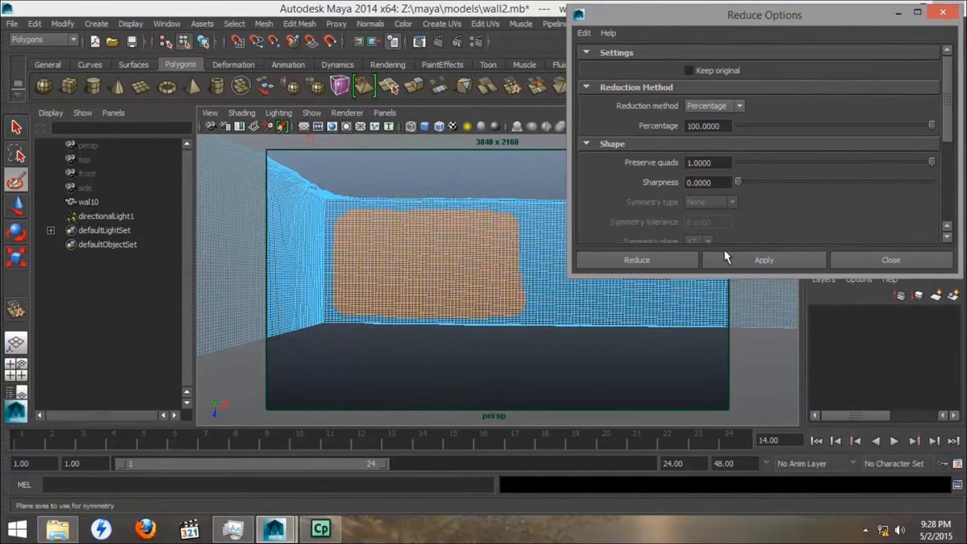
{"action": "left_click", "coordinate": [740, 263]}
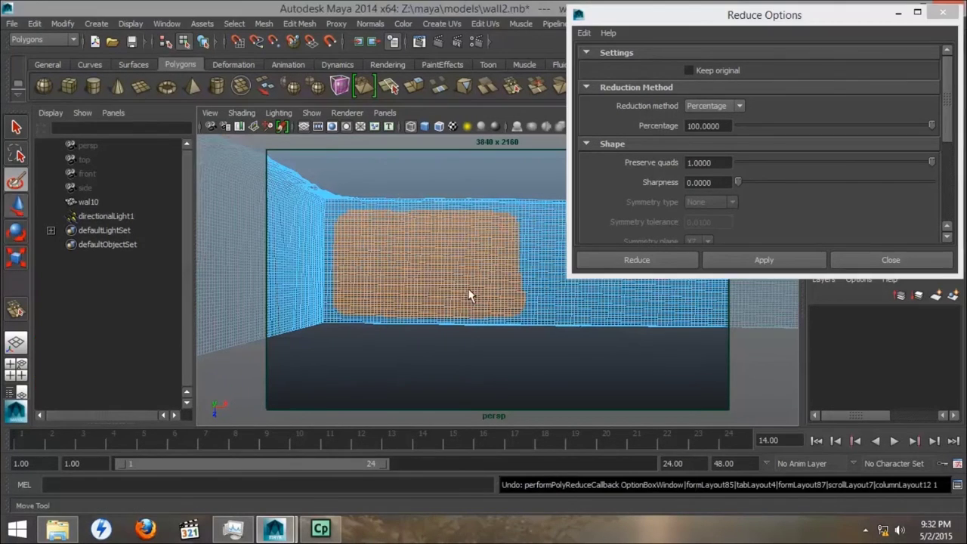
Set the reduction percentage to 75, keep Preserve quads at 1, and apply the reduction to the painted faces.
{"action": "key", "text": "w"}
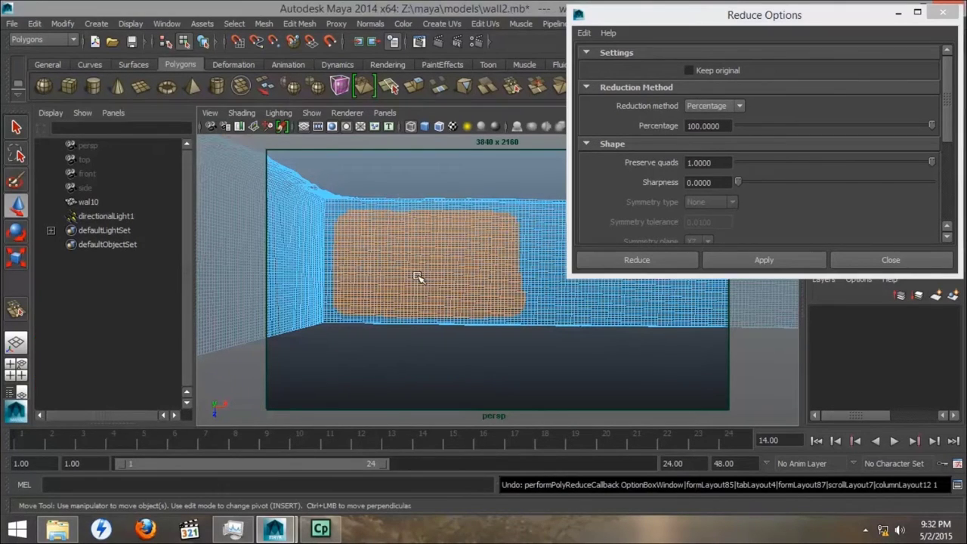
{"action": "left_click", "coordinate": [727, 126]}
{"action": "left_click_drag", "start_coordinate": [727, 126], "coordinate": [592, 121]}
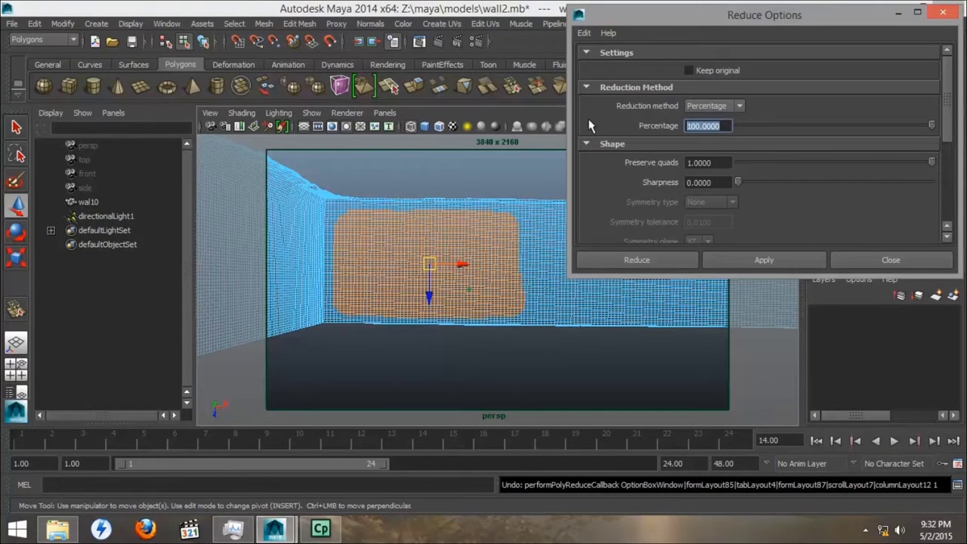
{"action": "type", "text": "75"}
{"action": "left_click", "coordinate": [703, 163]}
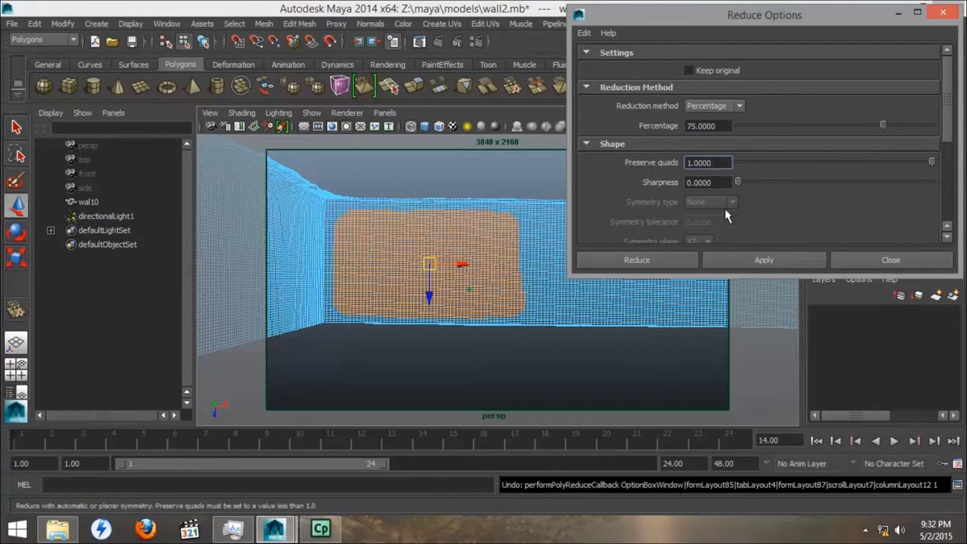
{"action": "left_click", "coordinate": [745, 264]}
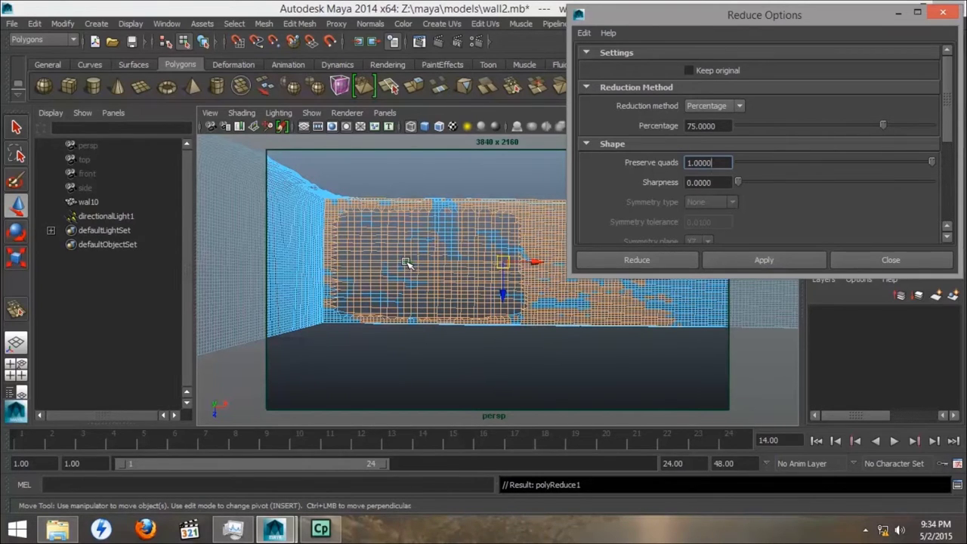
Deselect the reduced area to inspect it, and undo back to before the 75 percent reduction.
{"action": "left_click", "coordinate": [304, 252]}
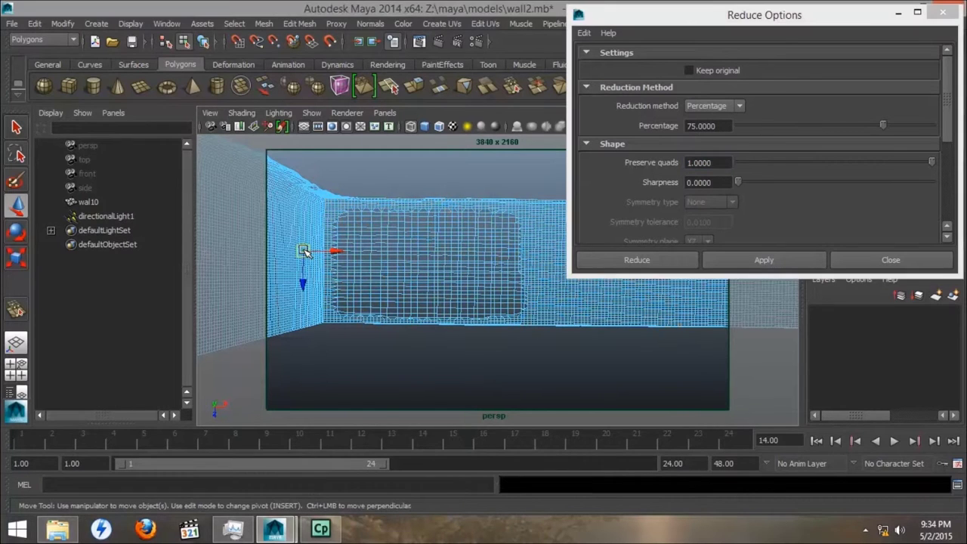
{"action": "left_click", "coordinate": [34, 23]}
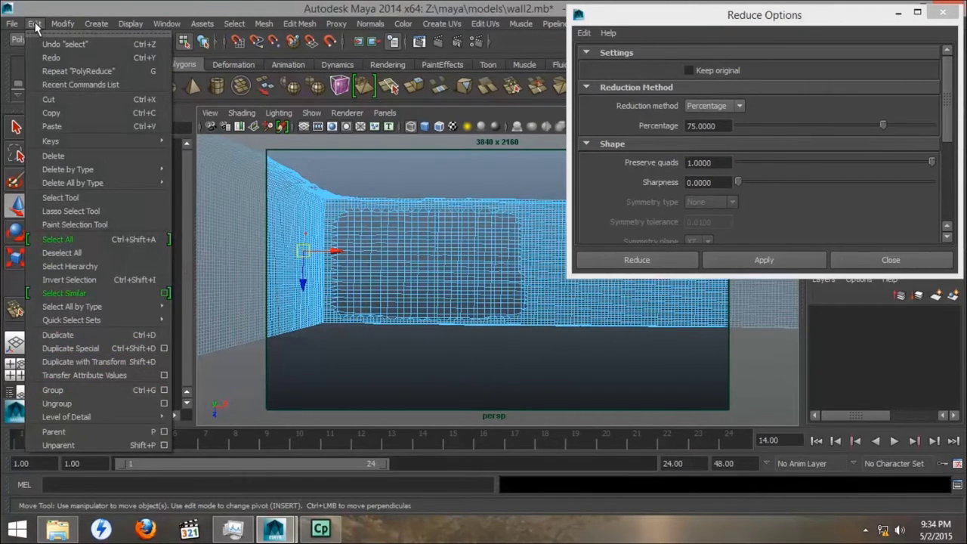
{"action": "left_click", "coordinate": [64, 44]}
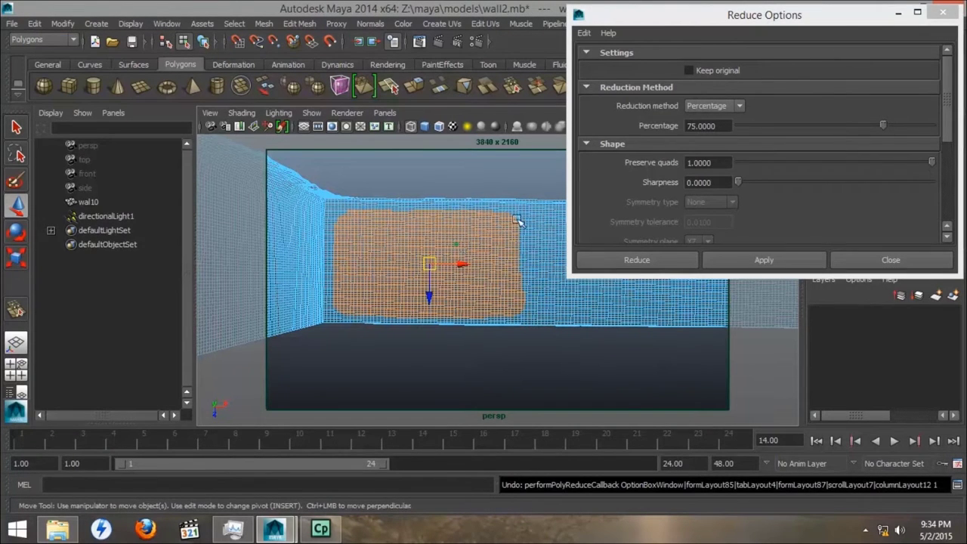
Reduce the painted faces by 50 percent with Preserve quads at 1, and deselect the resulting area.
{"action": "left_click", "coordinate": [722, 126]}
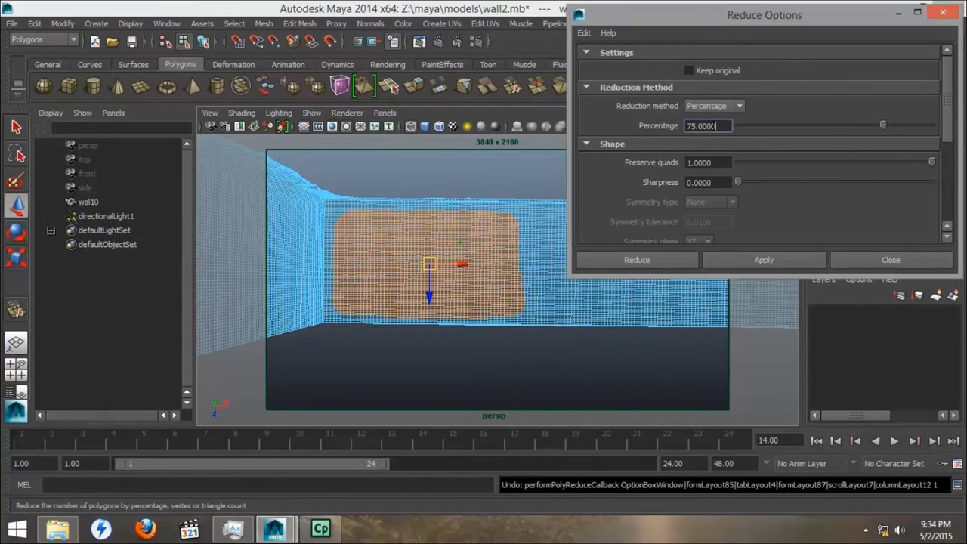
{"action": "key", "text": "Return"}
{"action": "type", "text": "50"}
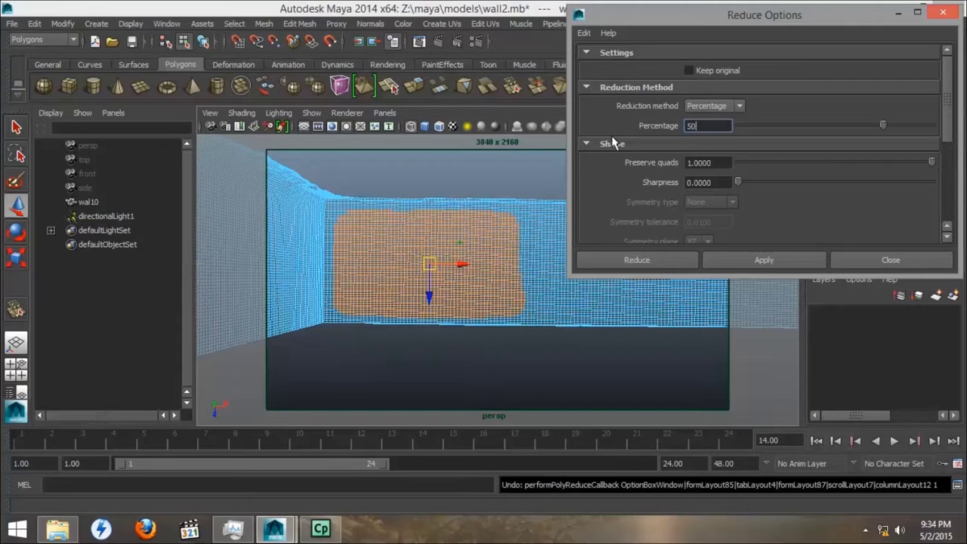
{"action": "key", "text": "Tab"}
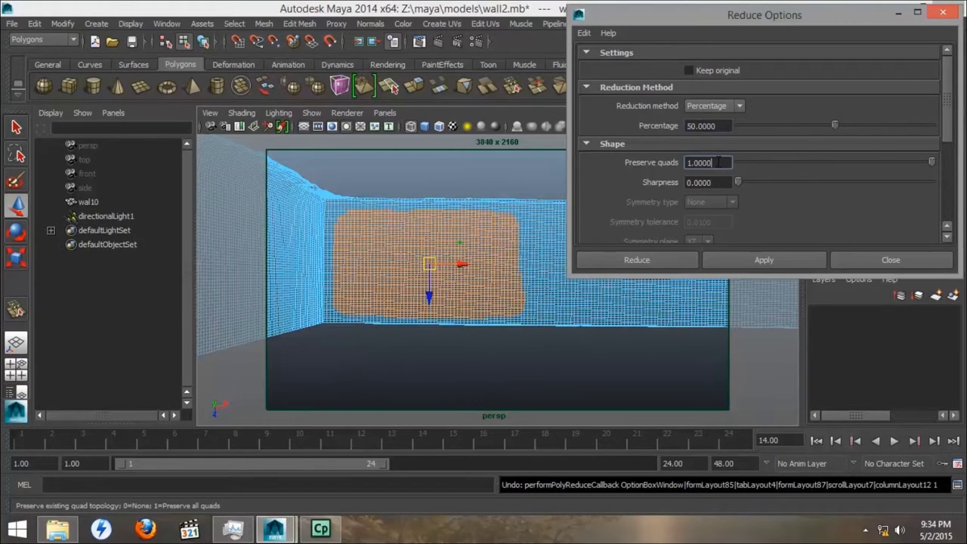
{"action": "left_click", "coordinate": [761, 261]}
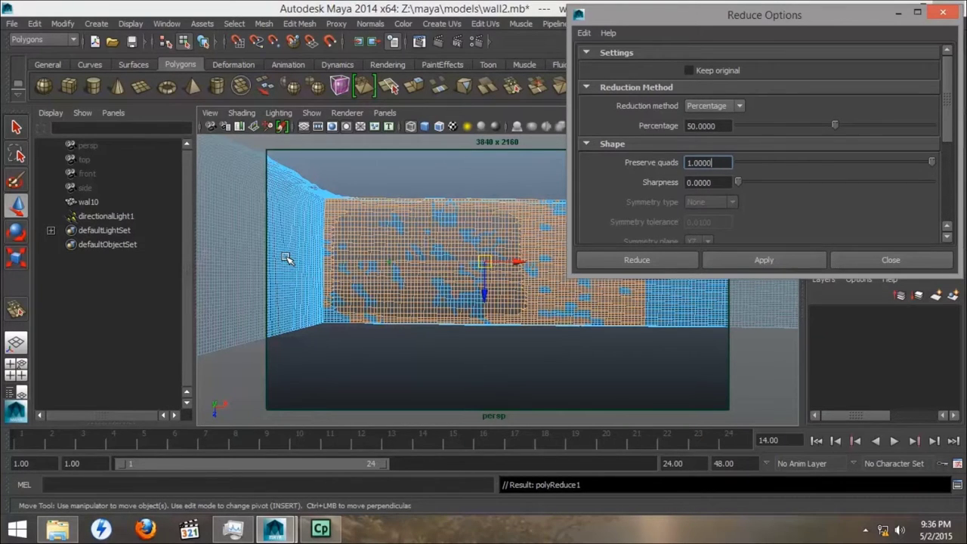
{"action": "left_click", "coordinate": [290, 258]}
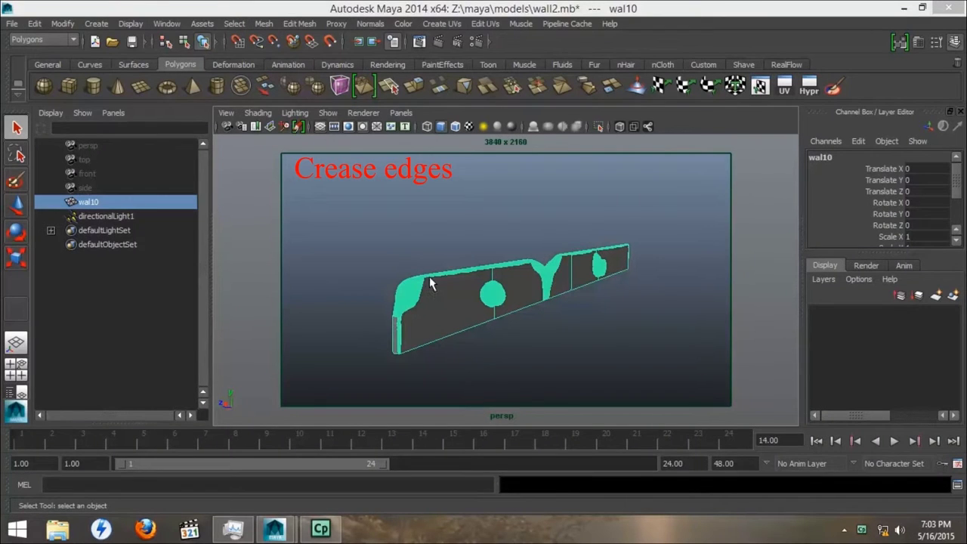
Switch wal10 to face mode and select all the large flat faces along its front side plus the narrow end face.
{"action": "right_click_drag", "start_coordinate": [435, 310], "coordinate": [441, 257]}
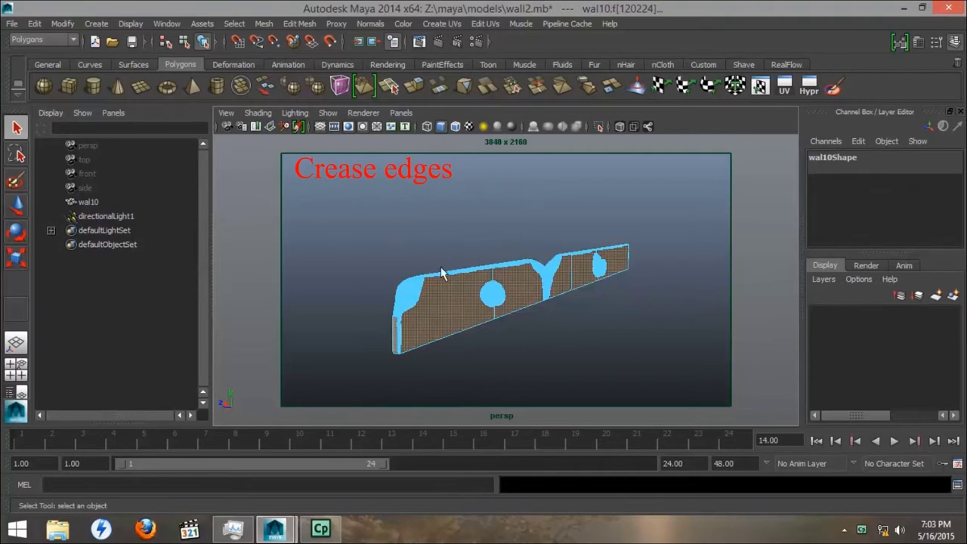
{"action": "left_click", "coordinate": [450, 321]}
{"action": "left_click", "coordinate": [448, 313]}
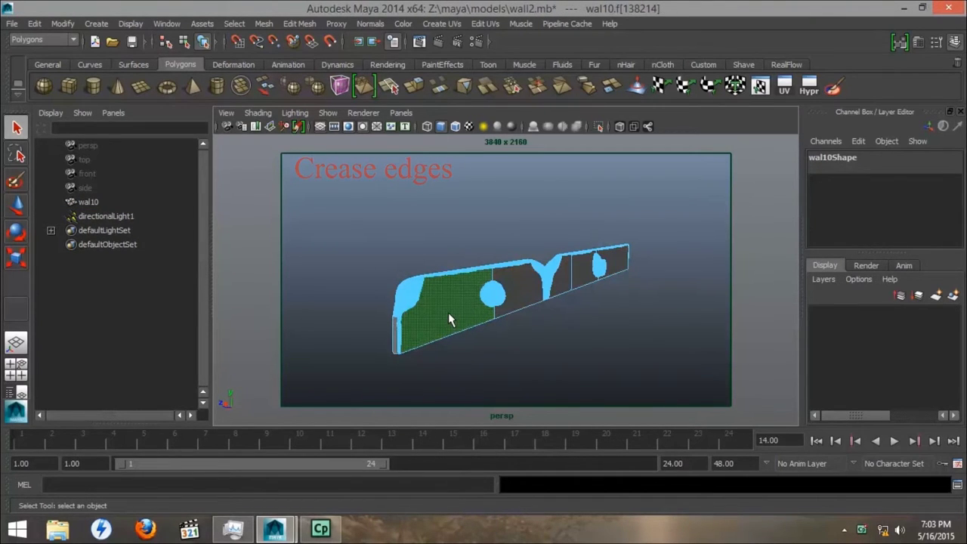
{"action": "left_click", "coordinate": [525, 288], "text": "shift"}
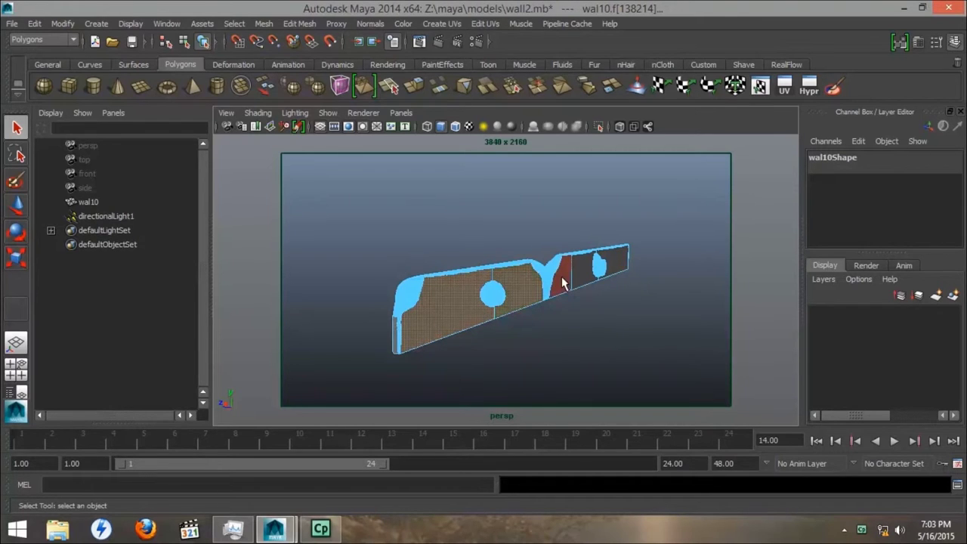
{"action": "left_click", "coordinate": [563, 283], "text": "shift"}
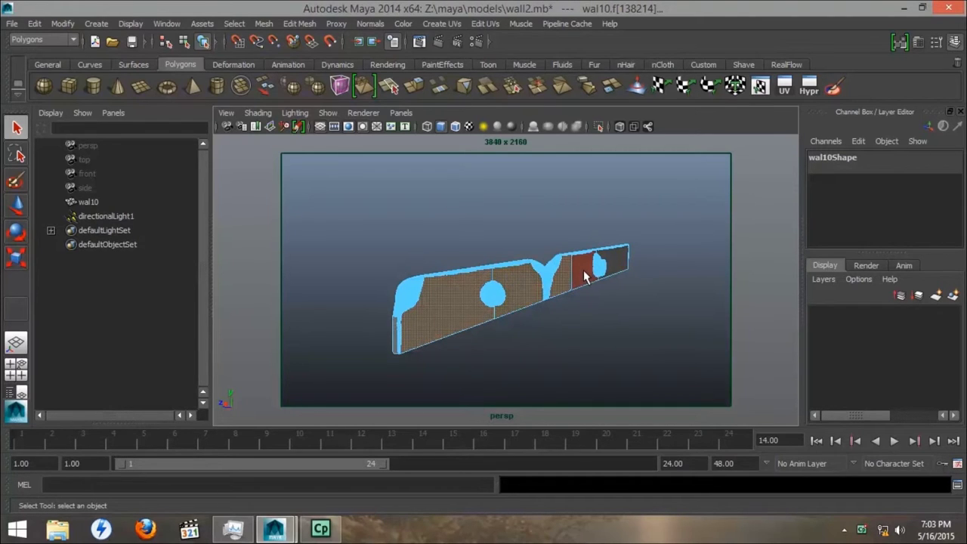
{"action": "left_click", "coordinate": [618, 264], "text": "shift"}
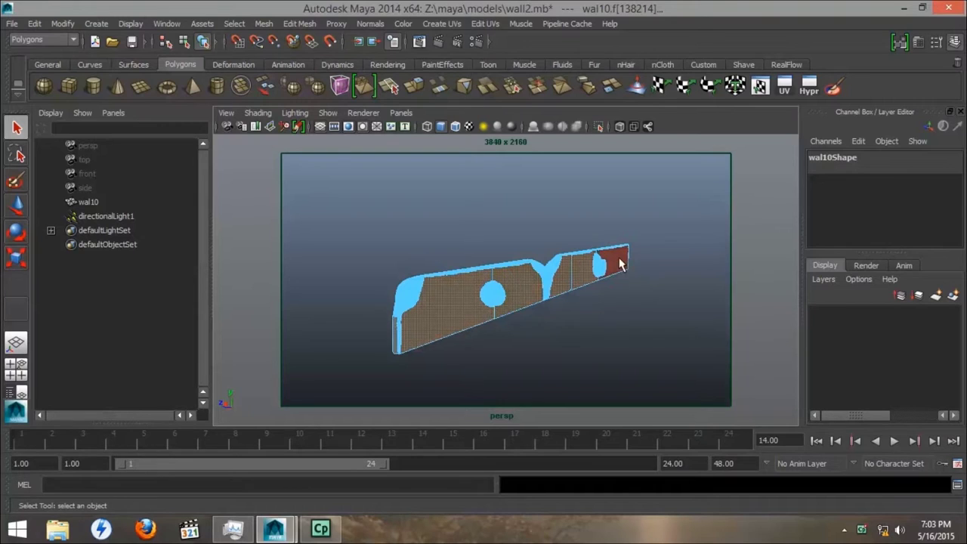
{"action": "left_click", "coordinate": [620, 261], "text": "shift"}
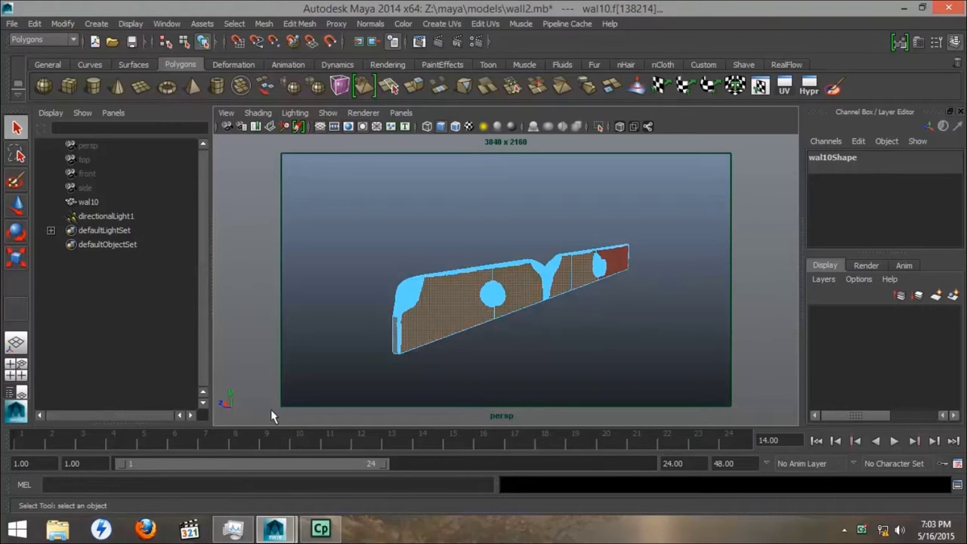
{"action": "left_click", "coordinate": [395, 341], "text": "shift"}
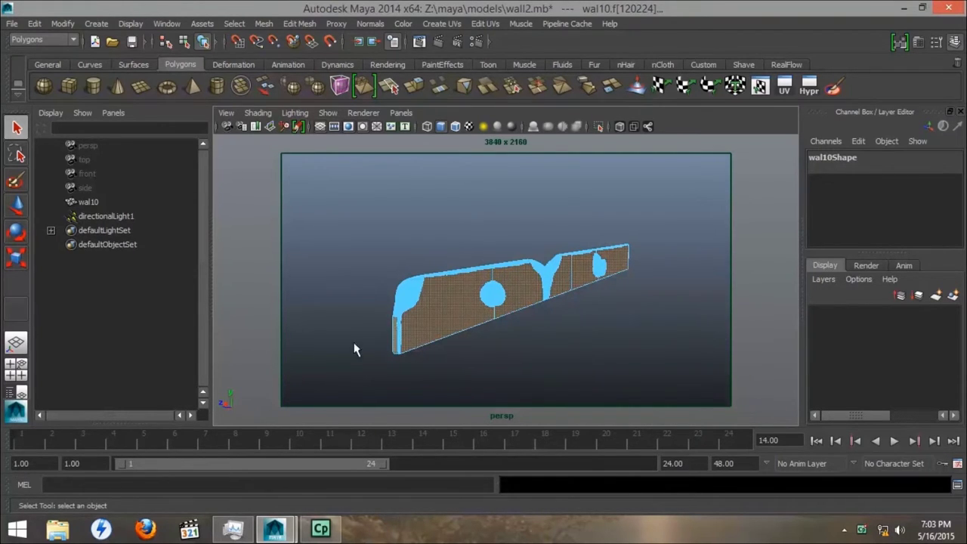
Add the two large flat faces on the reverse side of wal10 to the selection and check it from all around.
{"action": "left_click_drag", "start_coordinate": [355, 349], "coordinate": [460, 318], "text": "alt"}
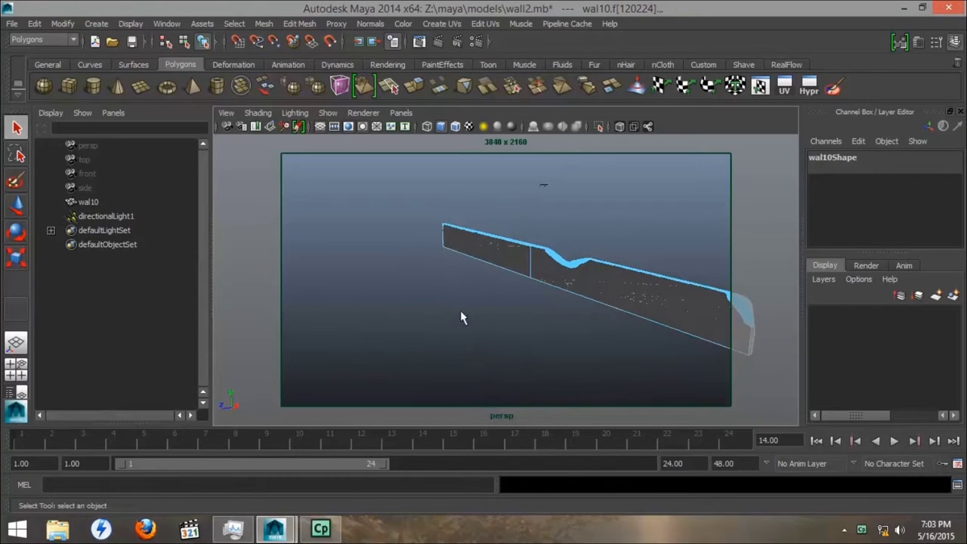
{"action": "left_click", "coordinate": [492, 255], "text": "shift"}
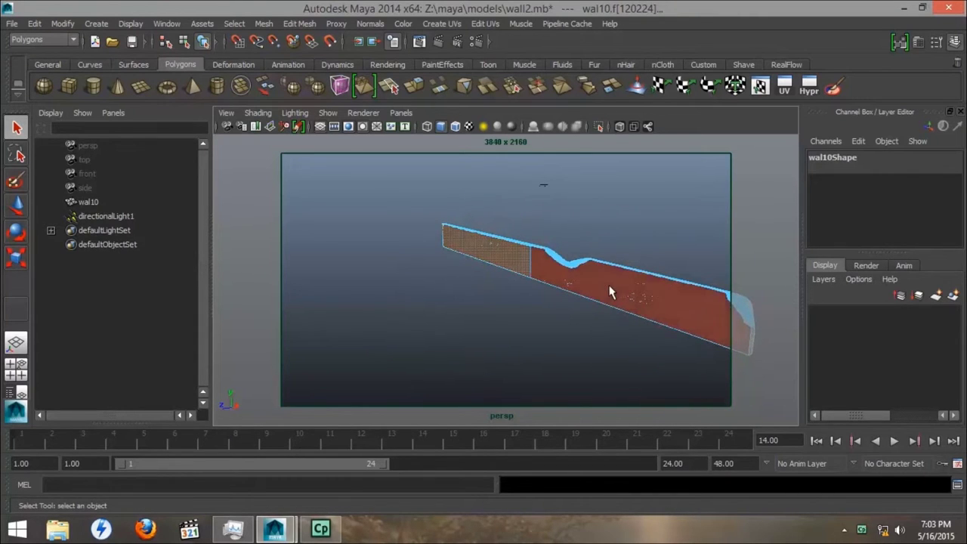
{"action": "left_click", "coordinate": [610, 293], "text": "shift"}
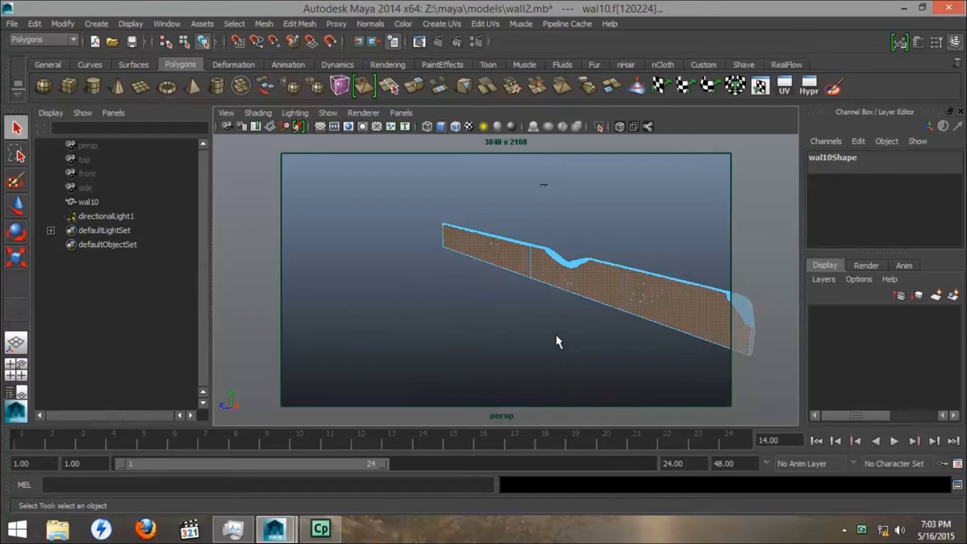
{"action": "left_click_drag", "start_coordinate": [556, 342], "coordinate": [503, 274], "text": "alt"}
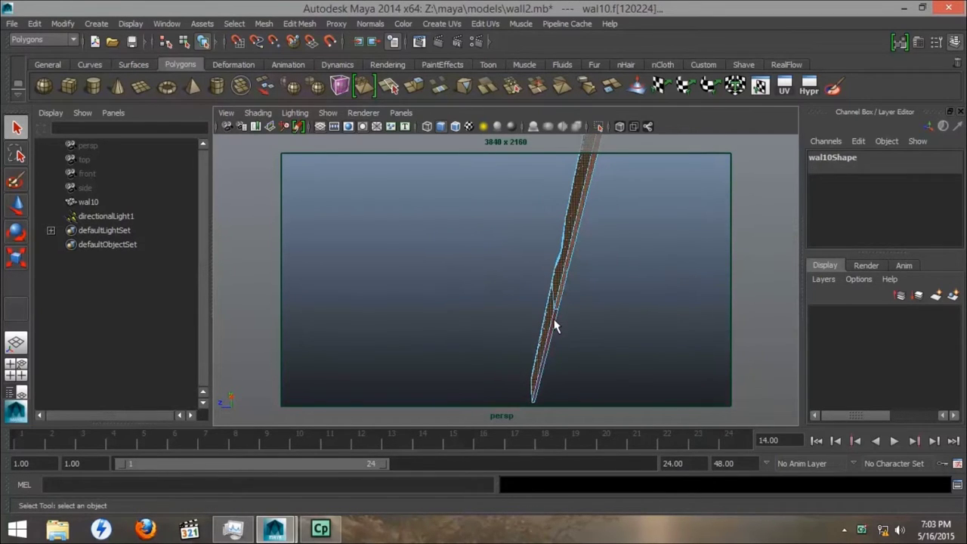
{"action": "left_click_drag", "start_coordinate": [517, 359], "coordinate": [775, 398], "text": "alt"}
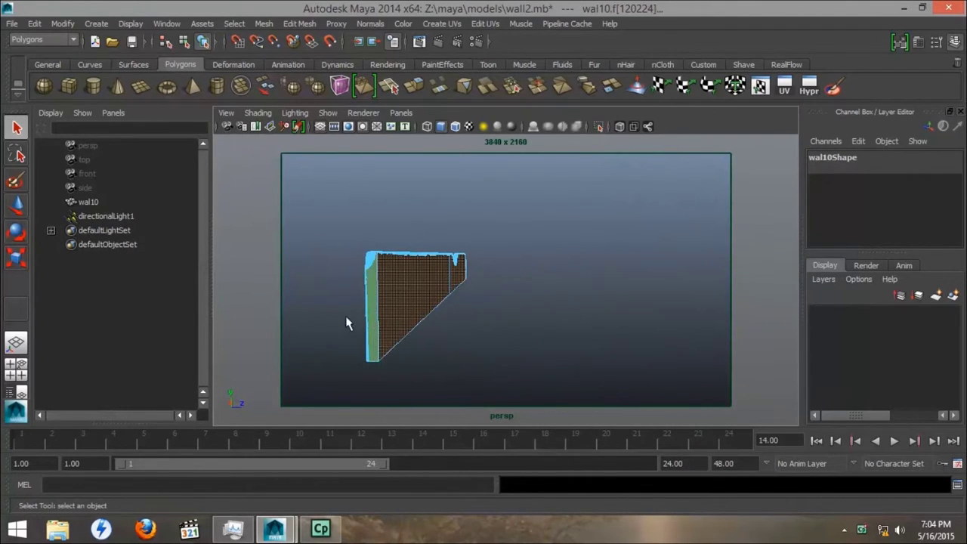
{"action": "left_click_drag", "start_coordinate": [345, 324], "coordinate": [612, 329], "text": "alt"}
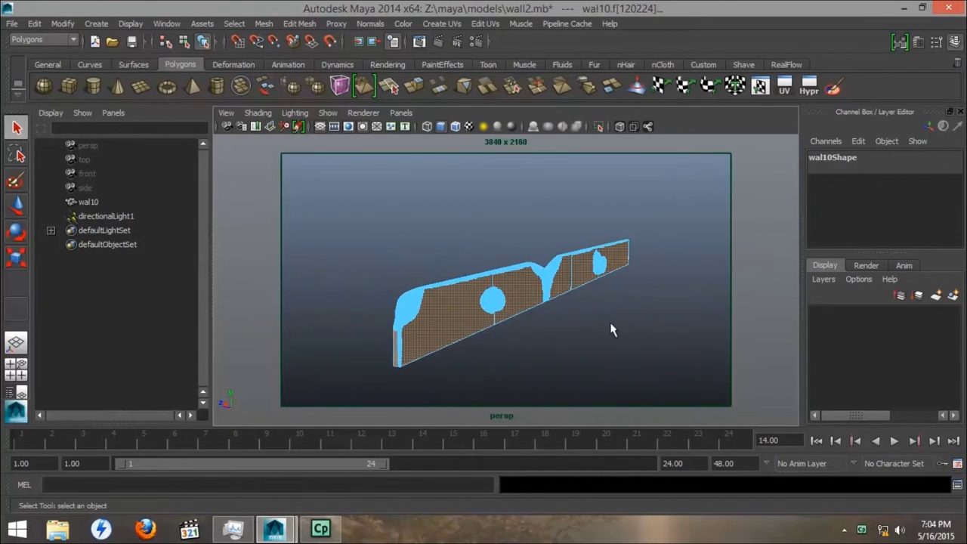
Convert the face selection on wal10 to edges and work in edge mode.
{"action": "left_click", "coordinate": [234, 24]}
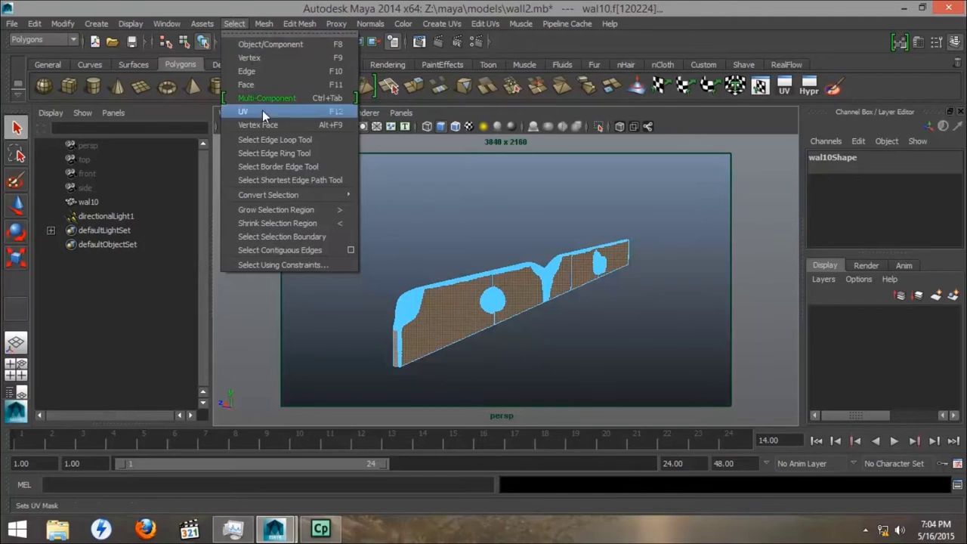
{"action": "mouse_move", "coordinate": [279, 195]}
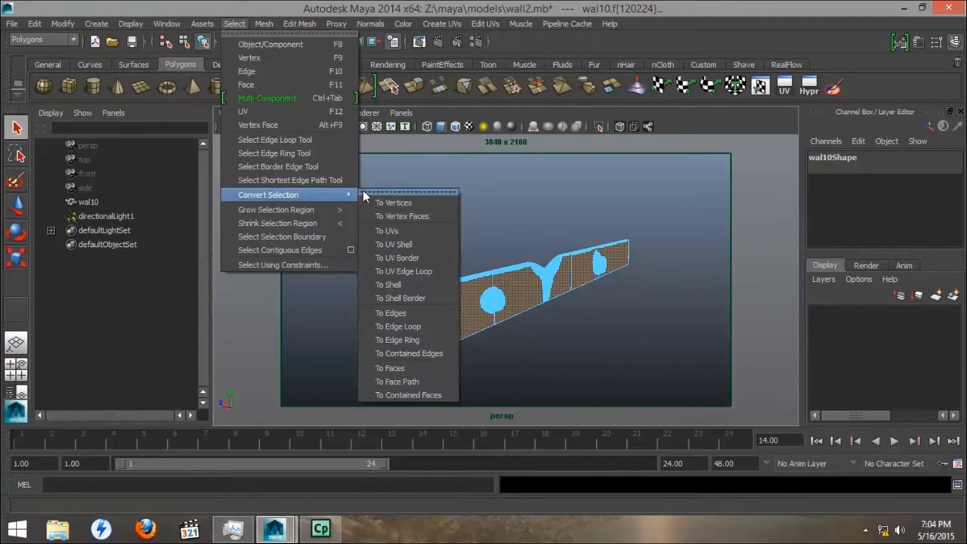
{"action": "left_click", "coordinate": [397, 312]}
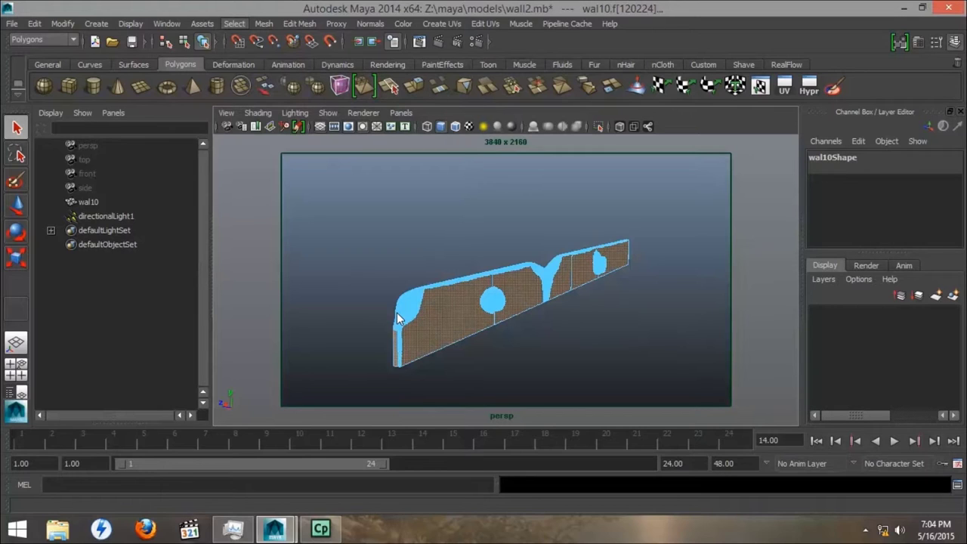
{"action": "key", "text": "F10"}
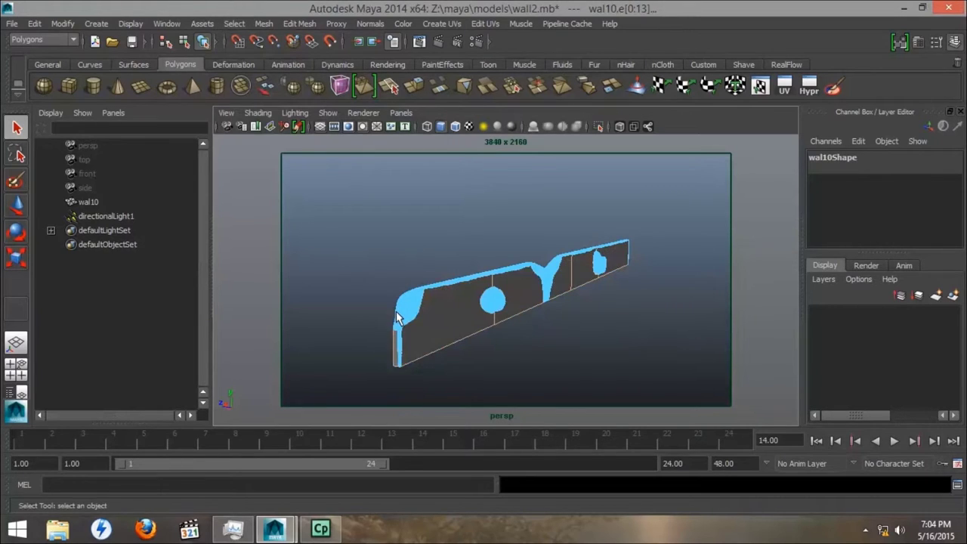
Create a crease selection set named CreaseSet from the selected edges, with the options reset to default.
{"action": "left_click", "coordinate": [299, 24]}
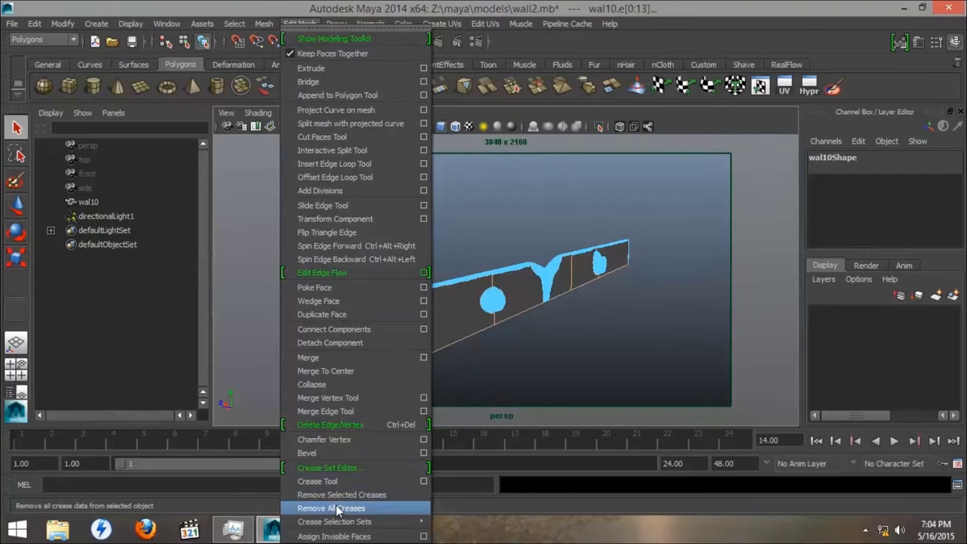
{"action": "mouse_move", "coordinate": [345, 521]}
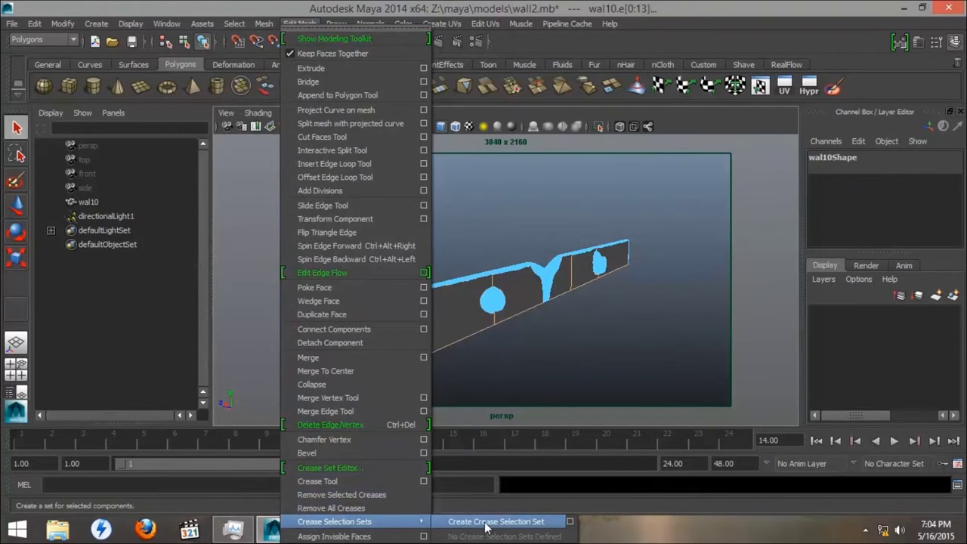
{"action": "left_click", "coordinate": [569, 522]}
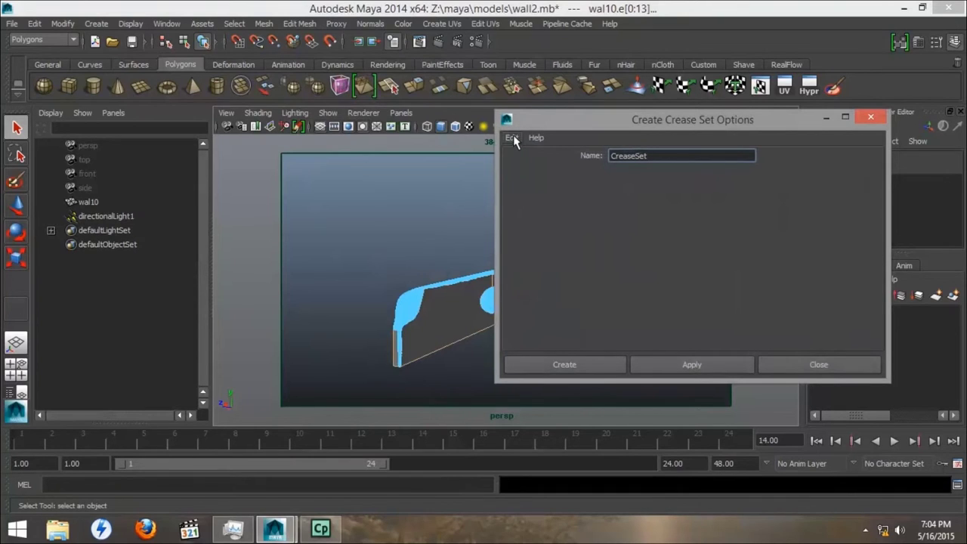
{"action": "left_click", "coordinate": [513, 139]}
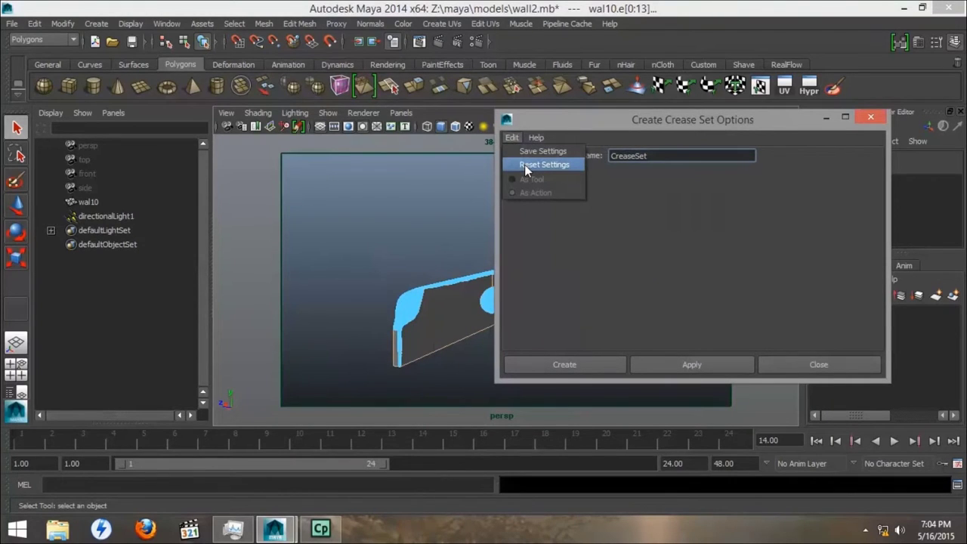
{"action": "left_click", "coordinate": [524, 165]}
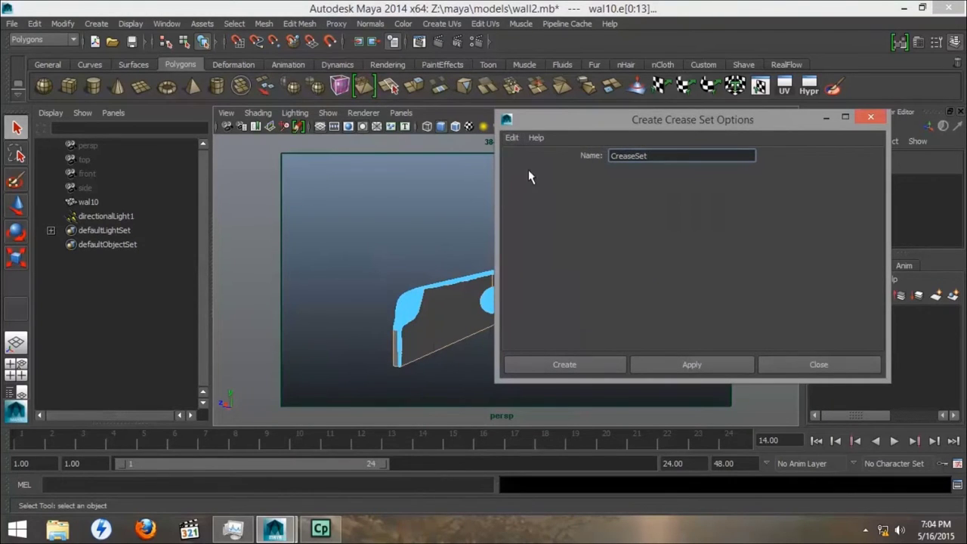
{"action": "left_click", "coordinate": [567, 366]}
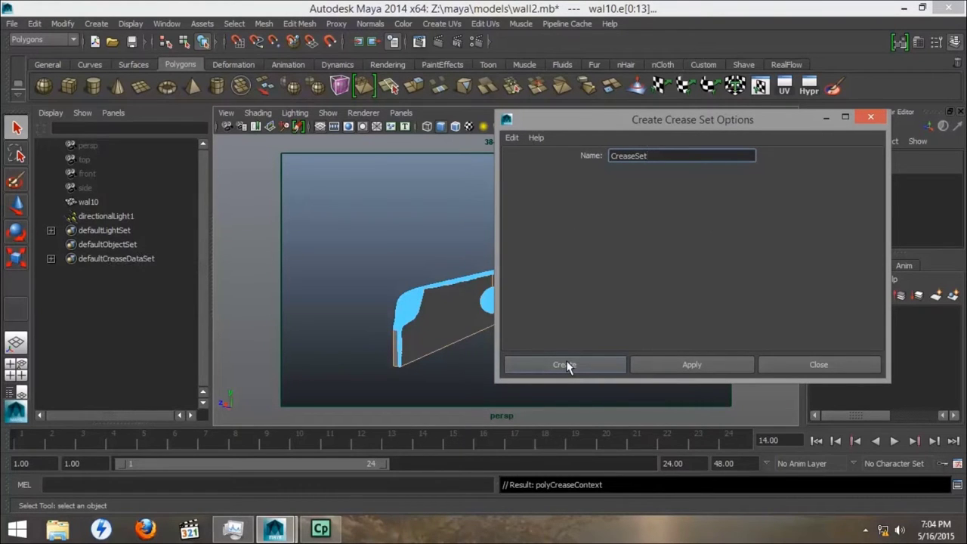
{"action": "left_click", "coordinate": [566, 365]}
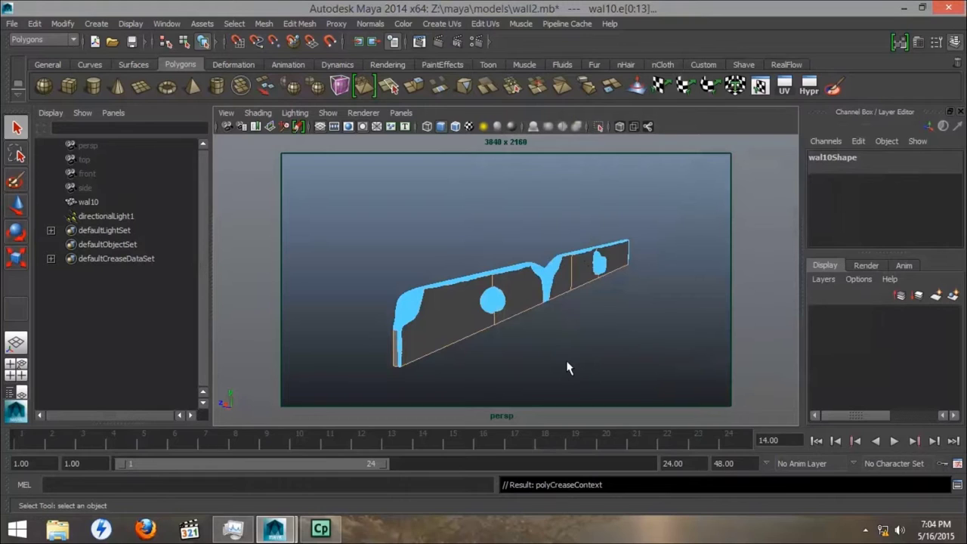
In the Crease Set Editor, create a new crease set, add the selected edges to it and set its crease value to 6.
{"action": "left_click", "coordinate": [295, 26]}
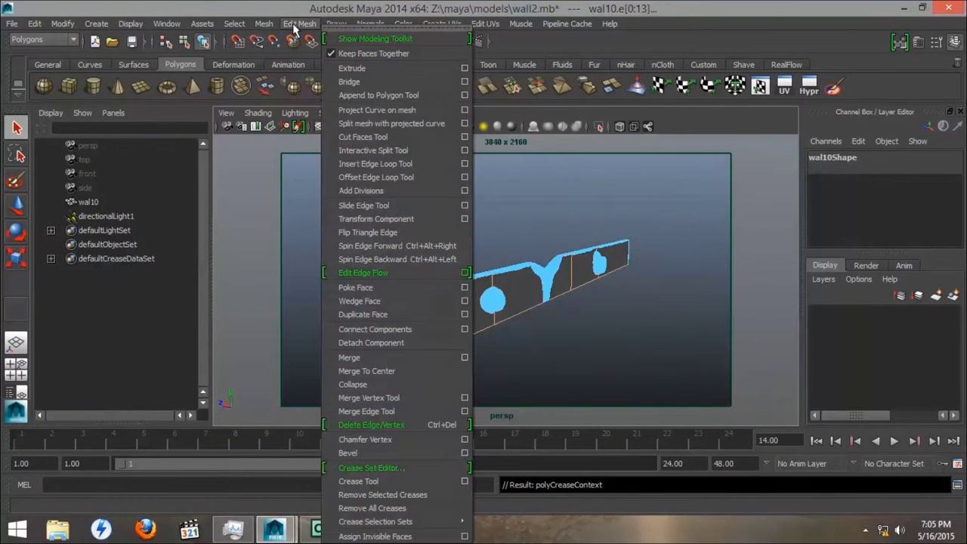
{"action": "left_click", "coordinate": [381, 468]}
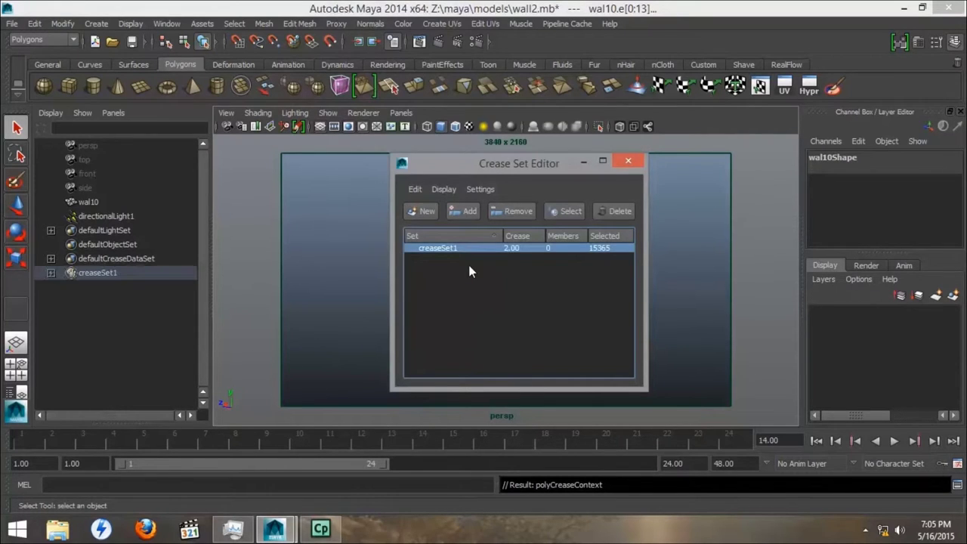
{"action": "double_click", "coordinate": [512, 249]}
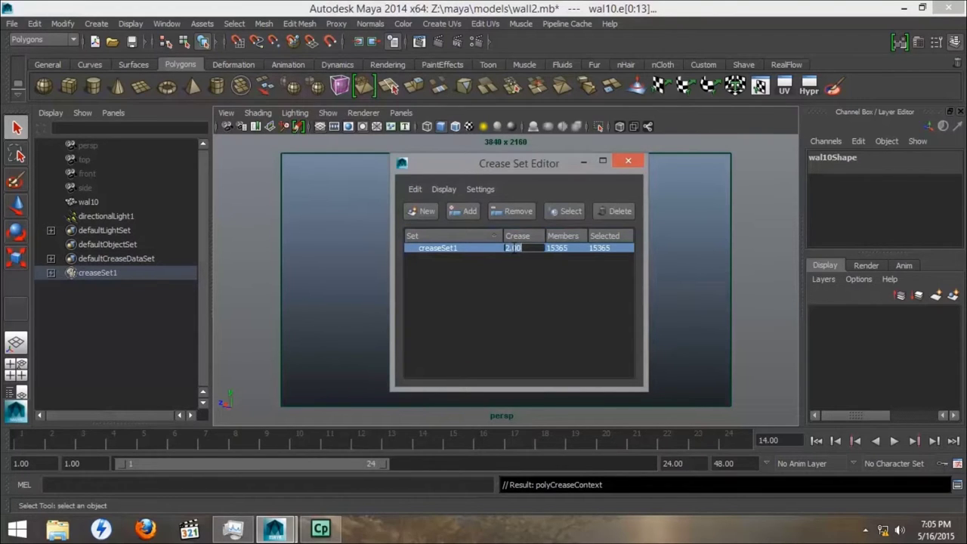
{"action": "type", "text": "6"}
{"action": "key", "text": "Return"}
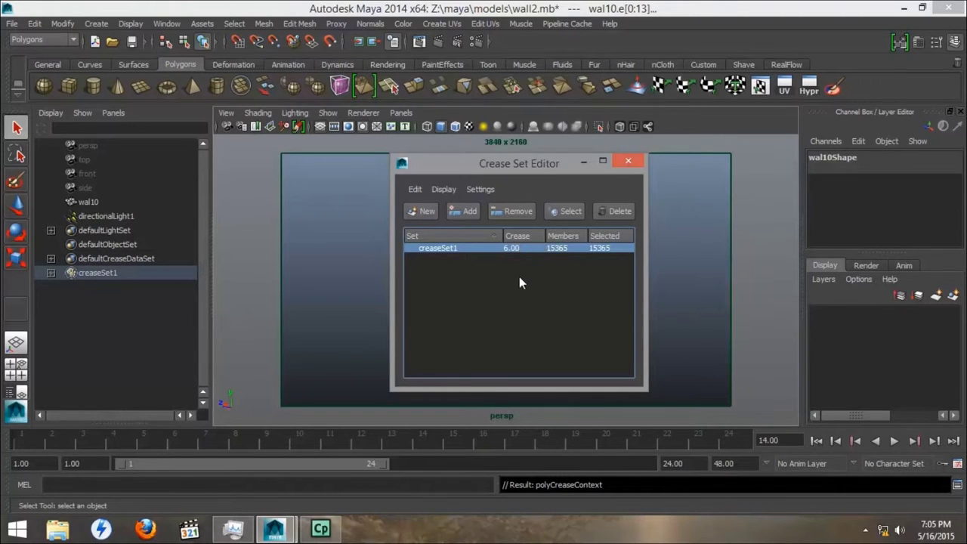
{"action": "left_click", "coordinate": [583, 162]}
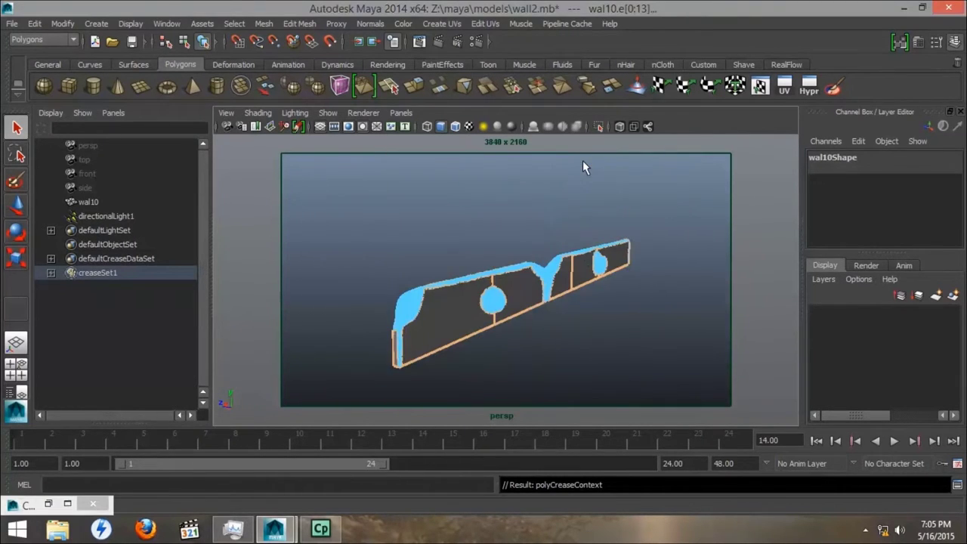
Preview wal10 as a smoothed mesh, examine the V-shaped notch up close, and return to the unsmoothed display.
{"action": "left_click", "coordinate": [88, 203]}
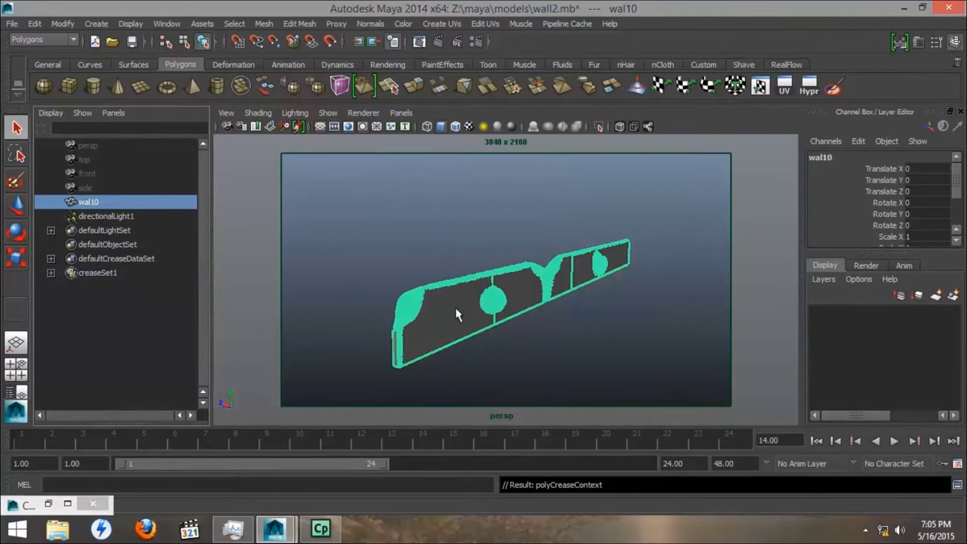
{"action": "key", "text": "3"}
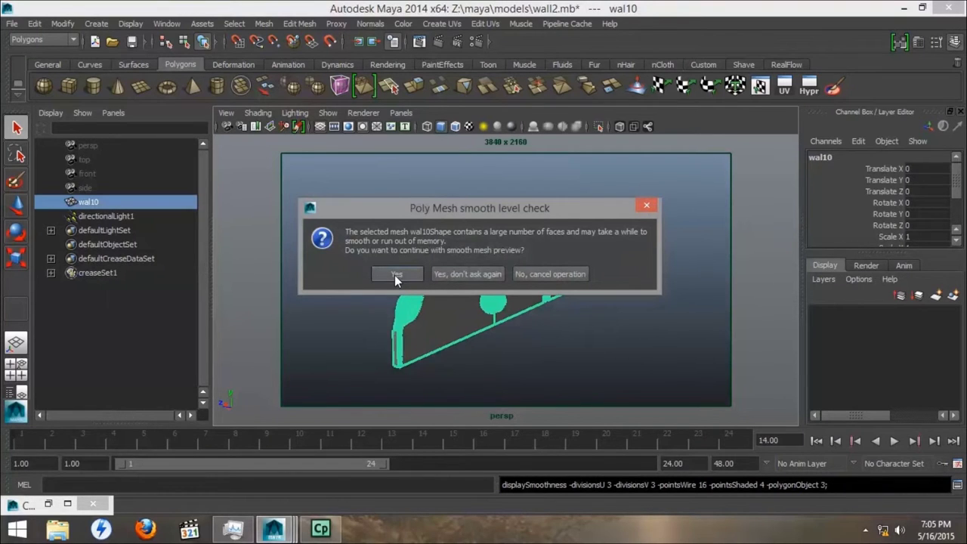
{"action": "left_click", "coordinate": [394, 275]}
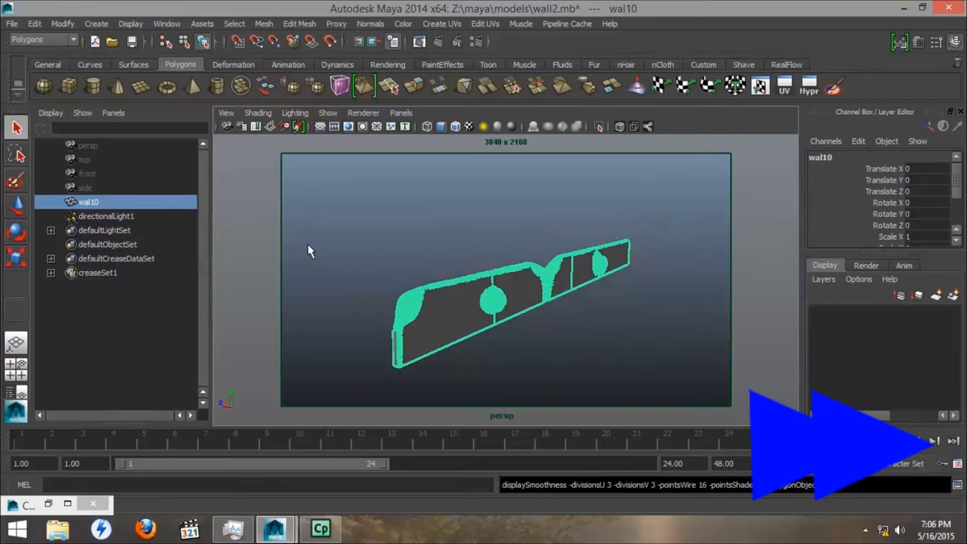
{"action": "key", "text": "w"}
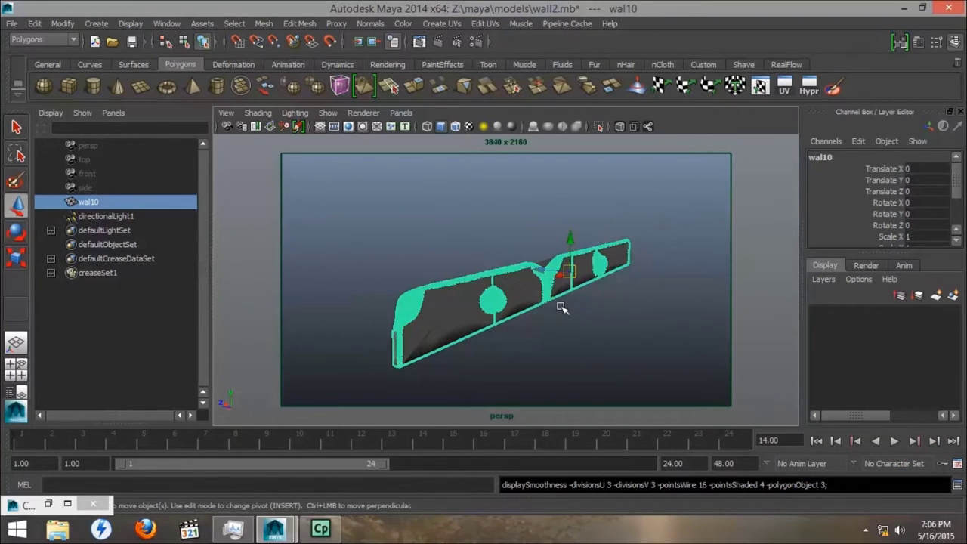
{"action": "left_click_drag", "start_coordinate": [564, 313], "coordinate": [432, 274], "text": "alt"}
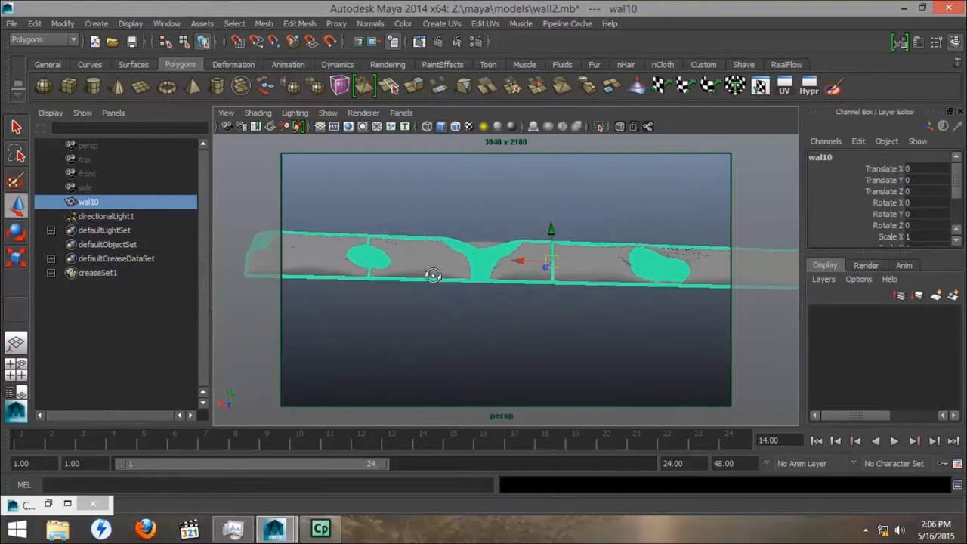
{"action": "right_click_drag", "start_coordinate": [466, 259], "coordinate": [657, 281], "text": "alt"}
{"action": "left_click_drag", "start_coordinate": [393, 206], "coordinate": [451, 294], "text": "alt"}
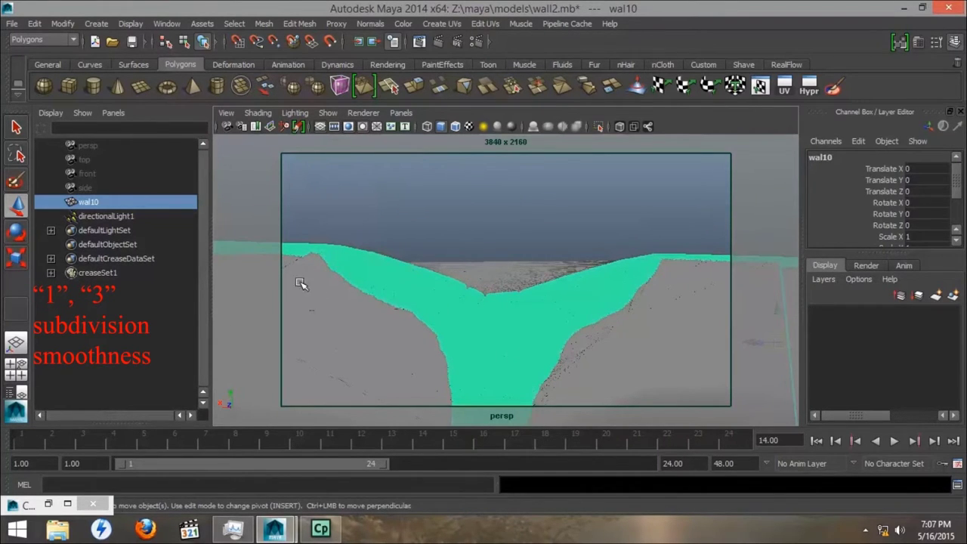
{"action": "key", "text": "1"}
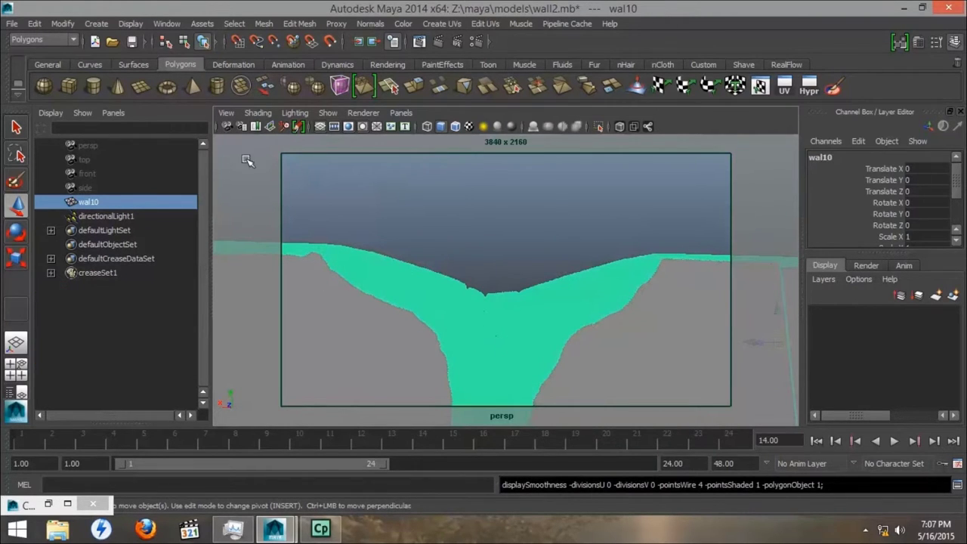
Restore the cameraView1 bookmark, render that view of the wall with mental ray, and minimize the render.
{"action": "left_click", "coordinate": [257, 127]}
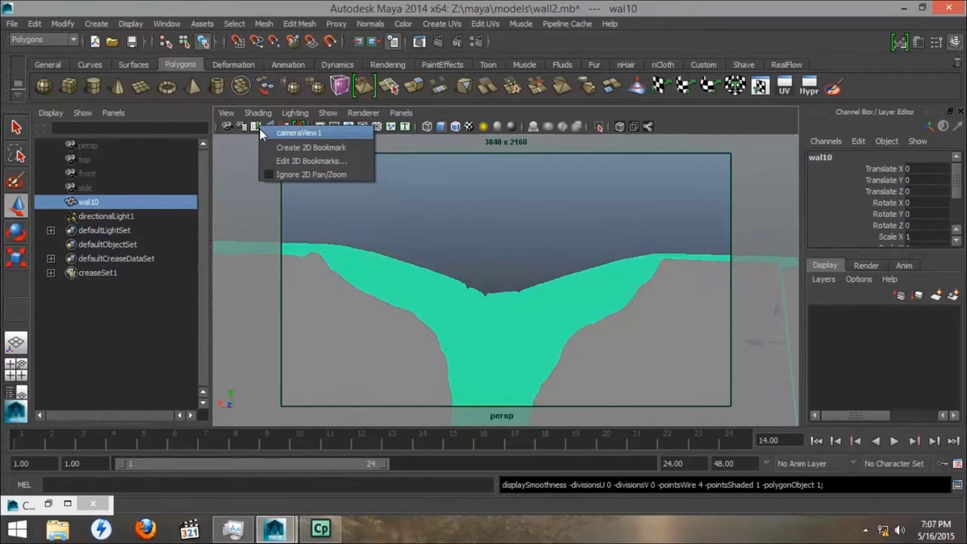
{"action": "left_click", "coordinate": [266, 133]}
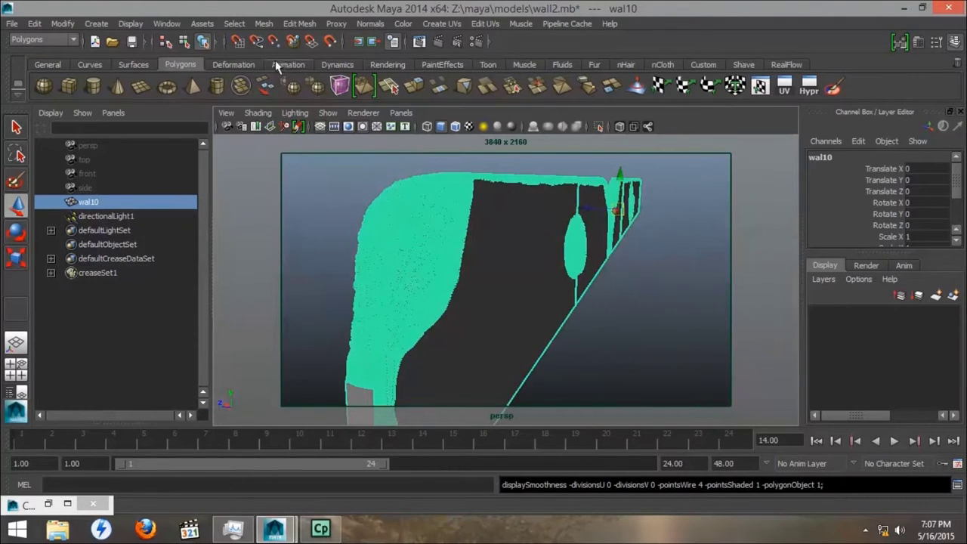
{"action": "left_click", "coordinate": [418, 43]}
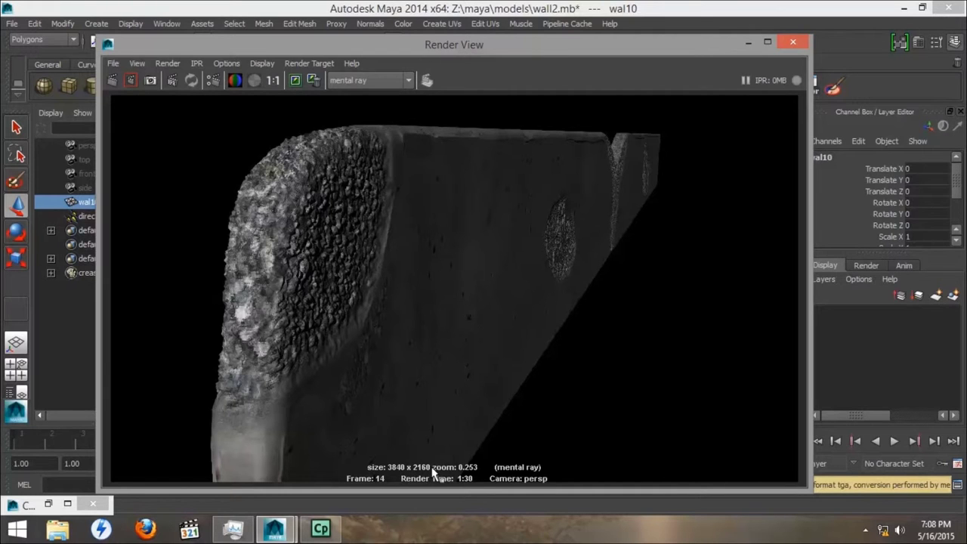
{"action": "left_click", "coordinate": [745, 43]}
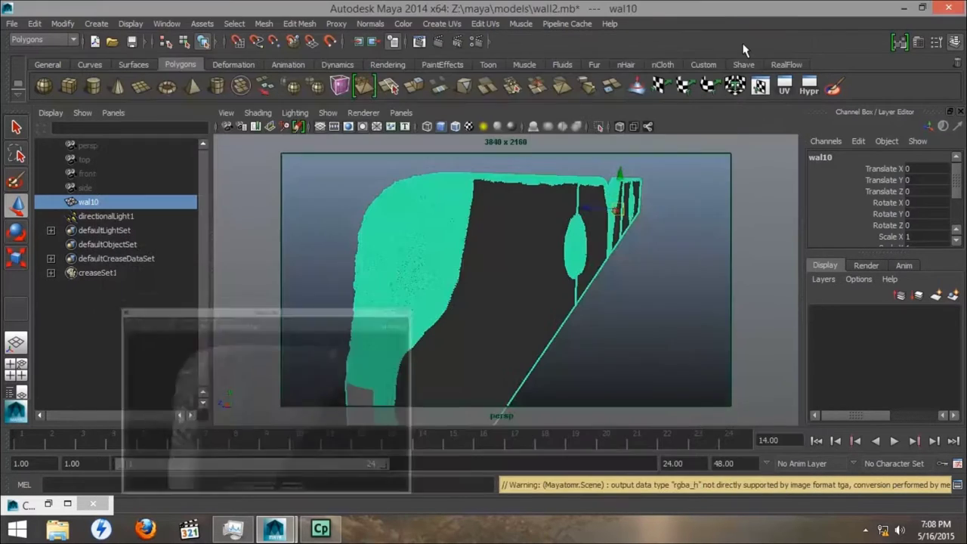
Show the Poly Count heads-up display and check the counts with wal10 deselected and selected again.
{"action": "left_click", "coordinate": [130, 24]}
{"action": "mouse_move", "coordinate": [193, 57]}
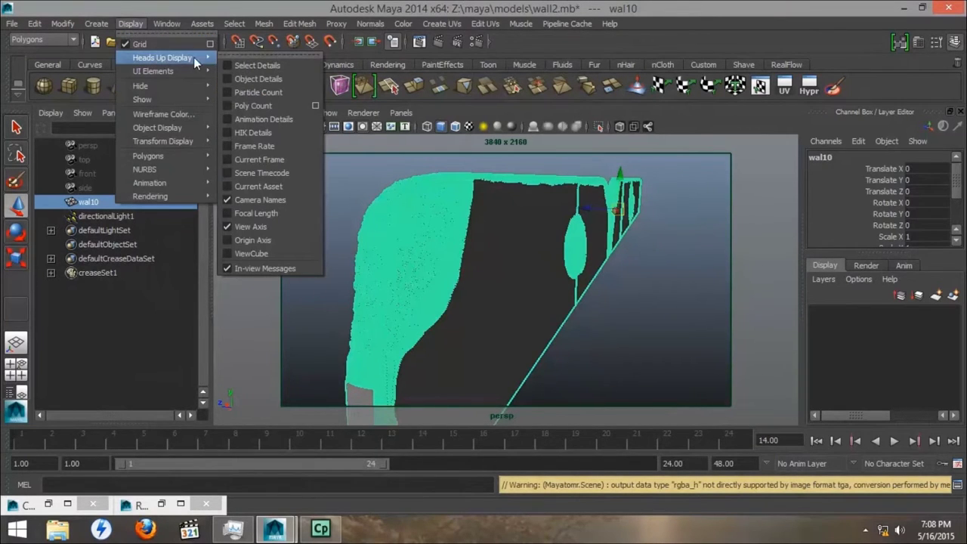
{"action": "left_click", "coordinate": [228, 104]}
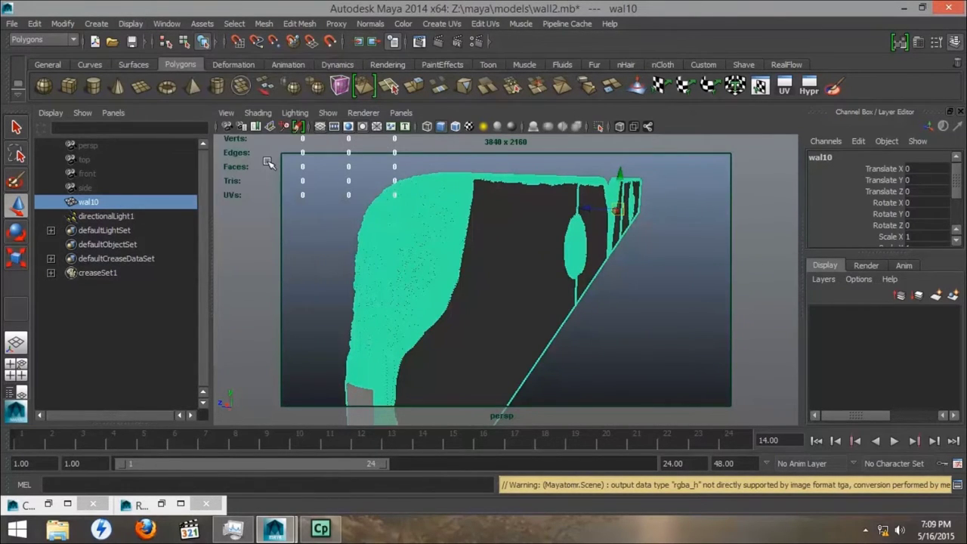
{"action": "left_click", "coordinate": [298, 217]}
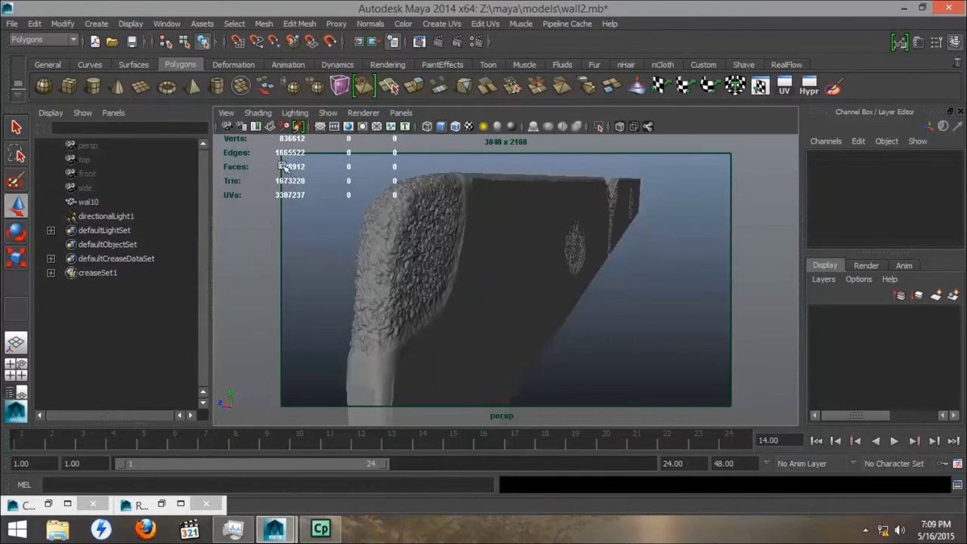
{"action": "left_click", "coordinate": [125, 202]}
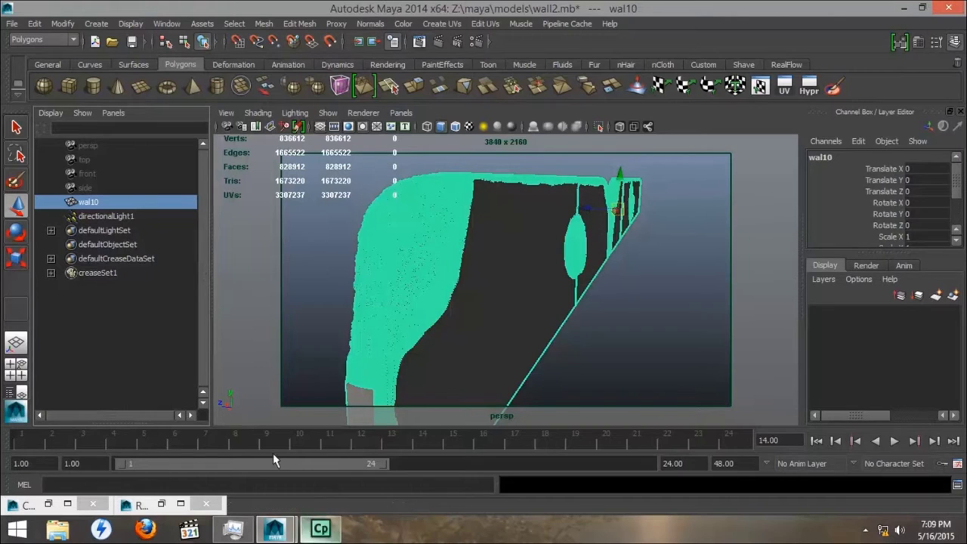
Open the scene wall.mb from Z:\maya\models, saving the changes to wall2.mb.
{"action": "left_click", "coordinate": [13, 25]}
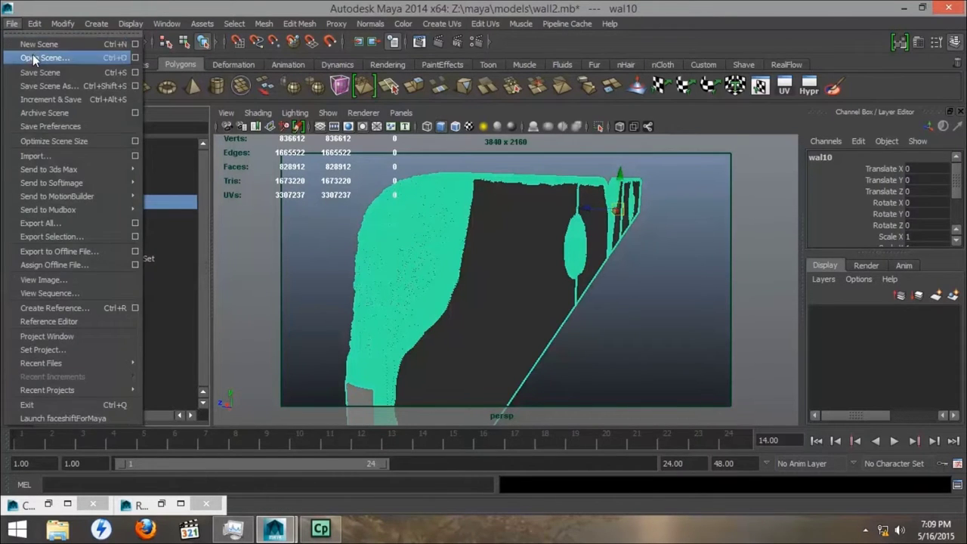
{"action": "left_click", "coordinate": [32, 55]}
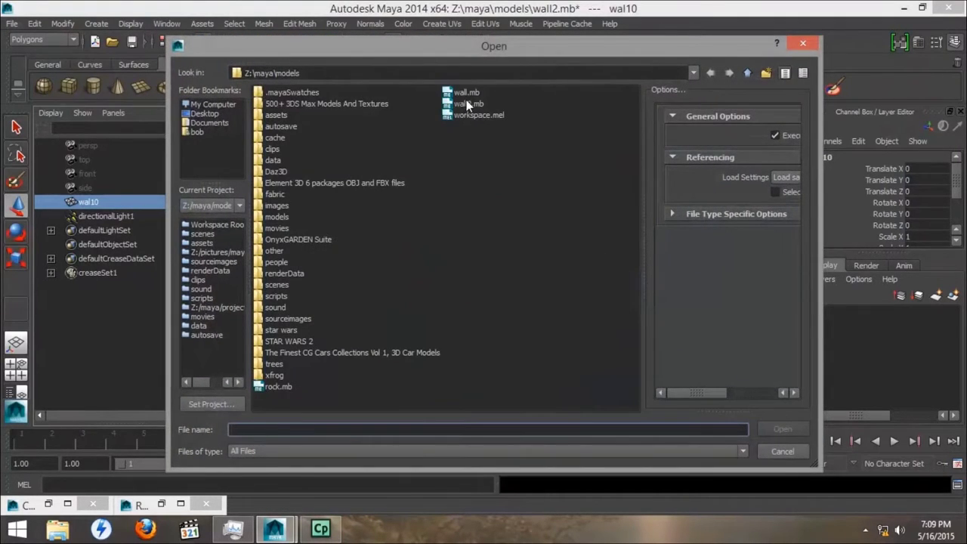
{"action": "double_click", "coordinate": [466, 94]}
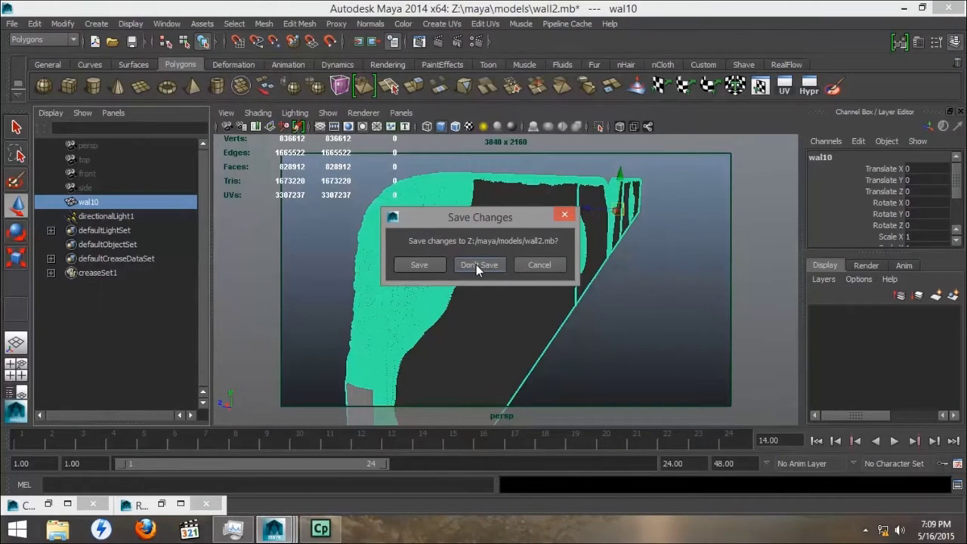
{"action": "left_click", "coordinate": [417, 265]}
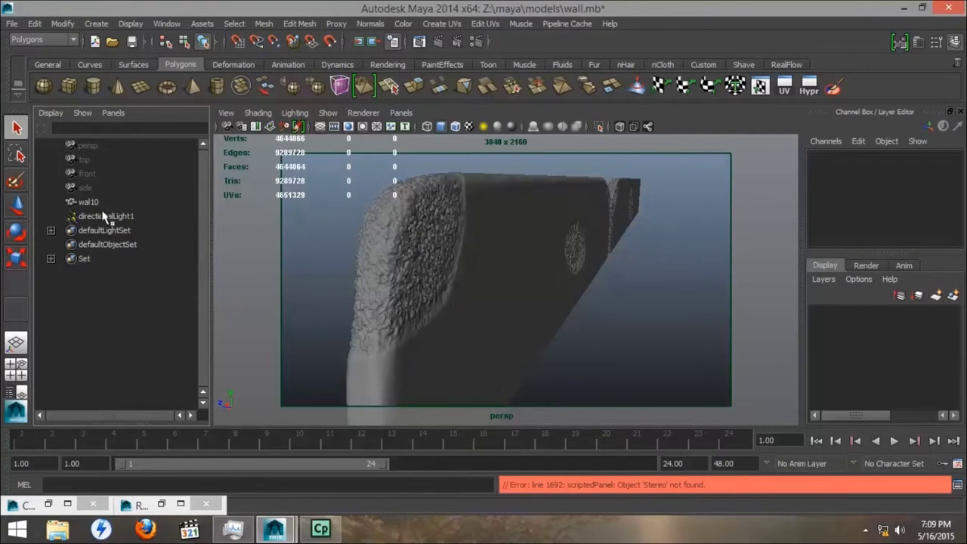
Check the polygon counts with wal10 selected, deselect it, and display the original wall in wireframe.
{"action": "left_click", "coordinate": [82, 202]}
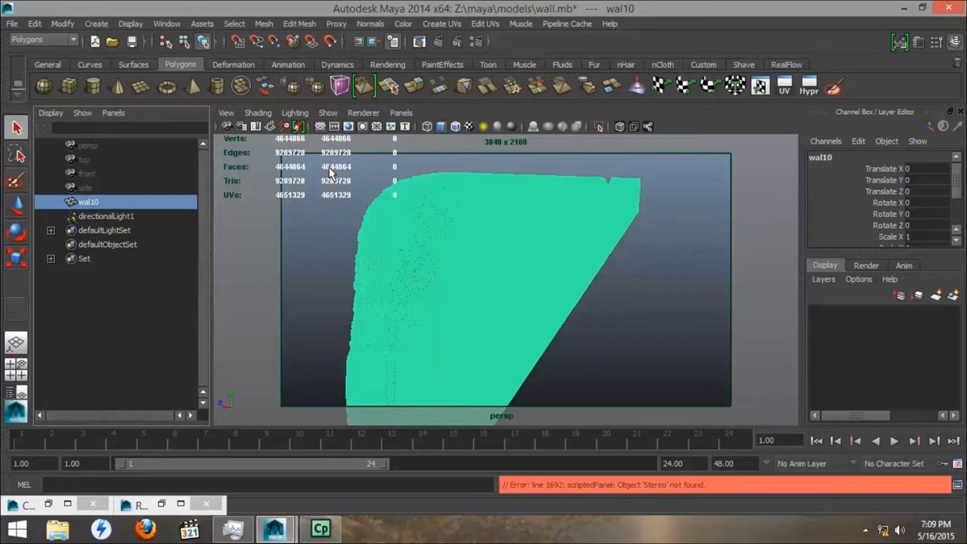
{"action": "left_click", "coordinate": [324, 258]}
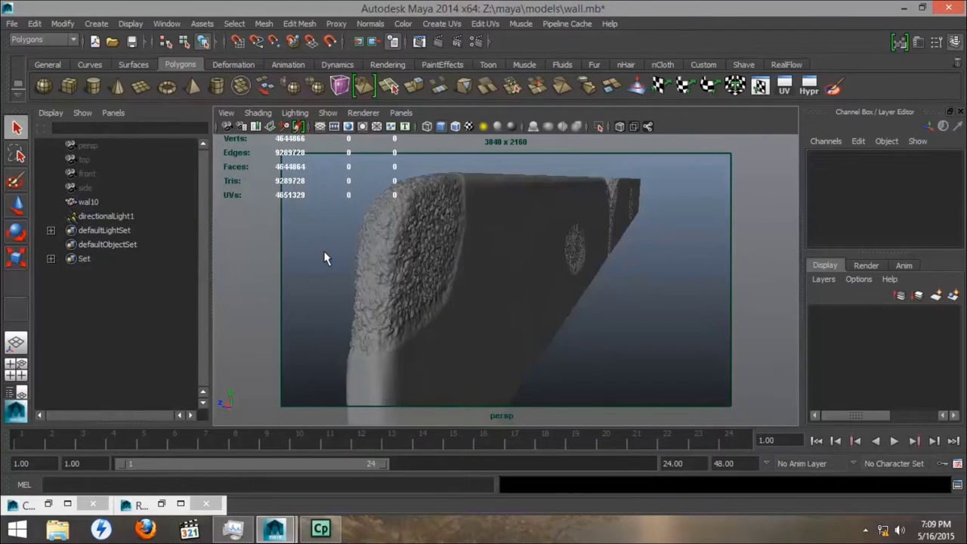
{"action": "key", "text": "4"}
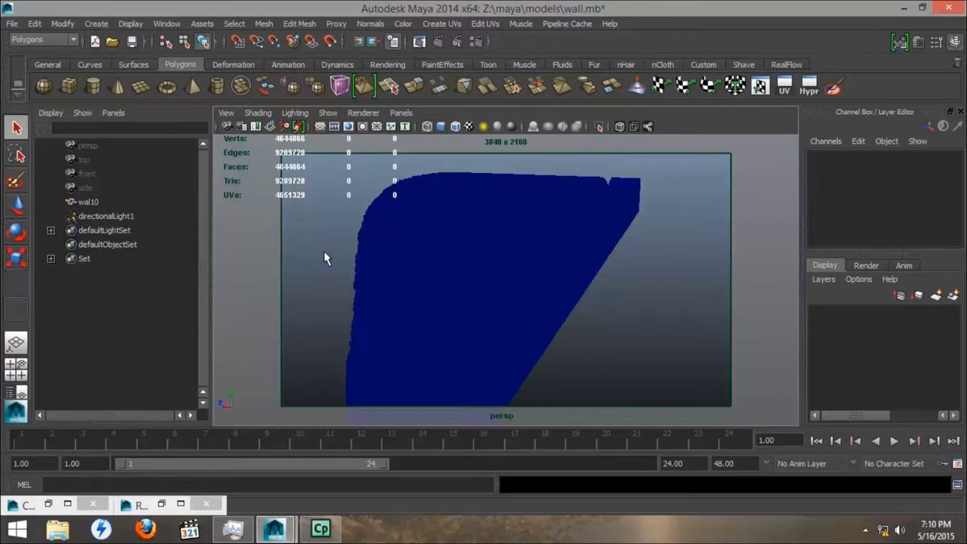
Open the scene wall2.mb from Z:\maya\models and display the reduced wall in wireframe.
{"action": "left_click", "coordinate": [11, 25]}
{"action": "left_click", "coordinate": [23, 57]}
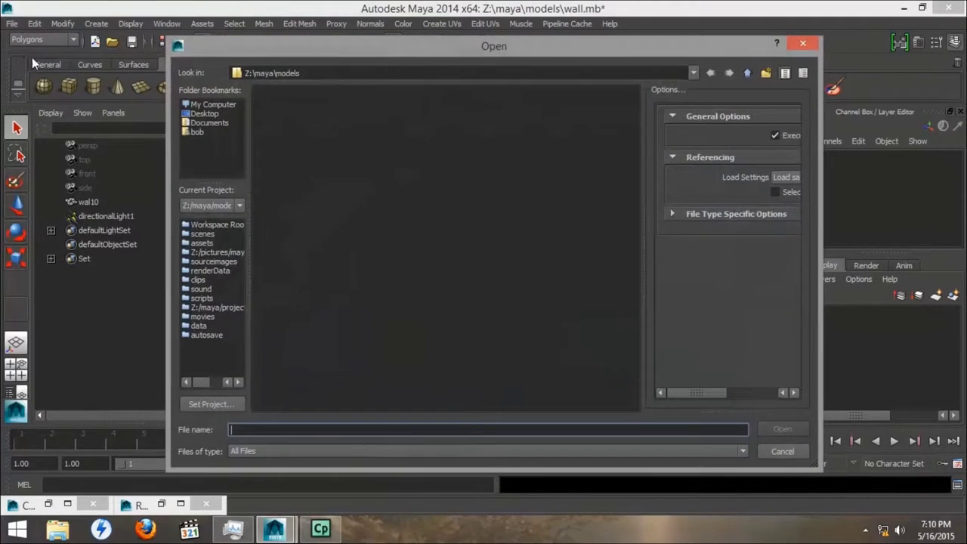
{"action": "double_click", "coordinate": [464, 104]}
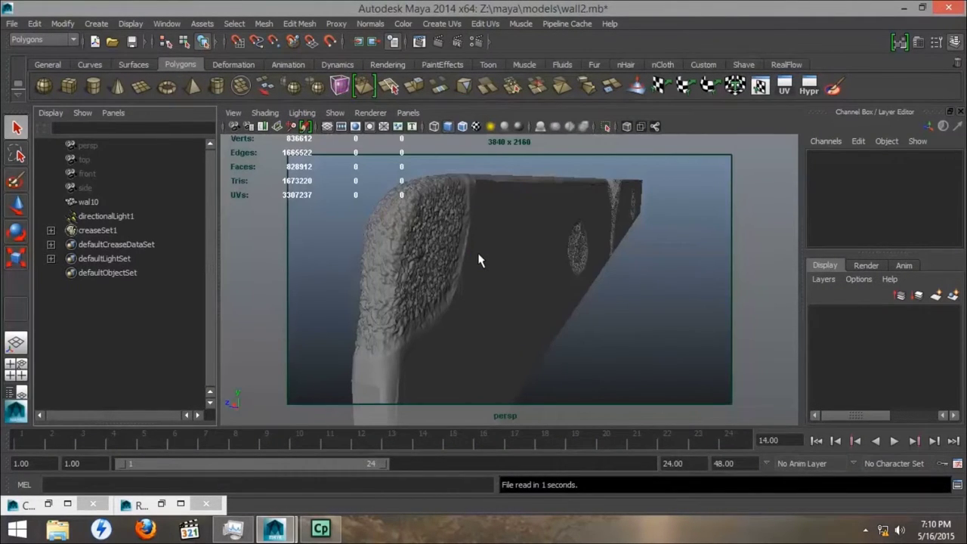
{"action": "key", "text": "4"}
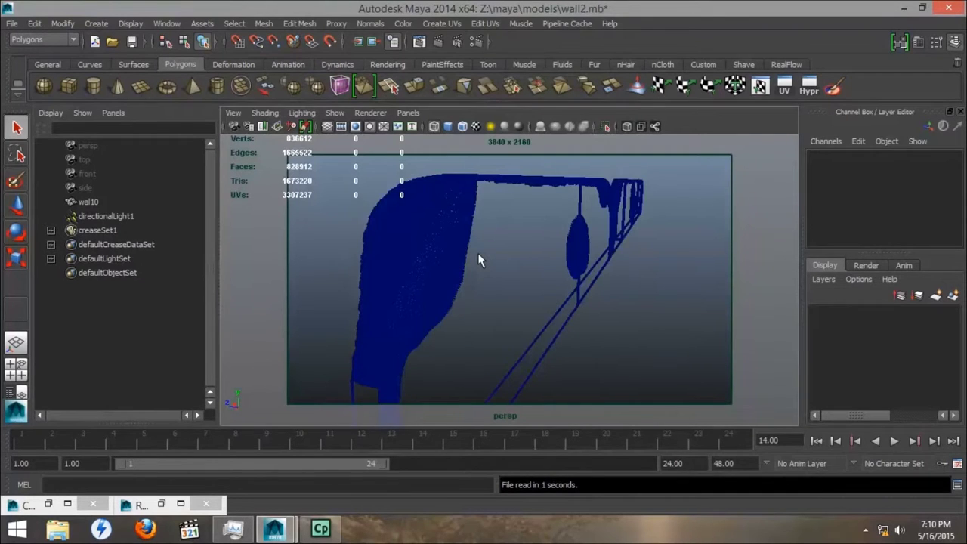